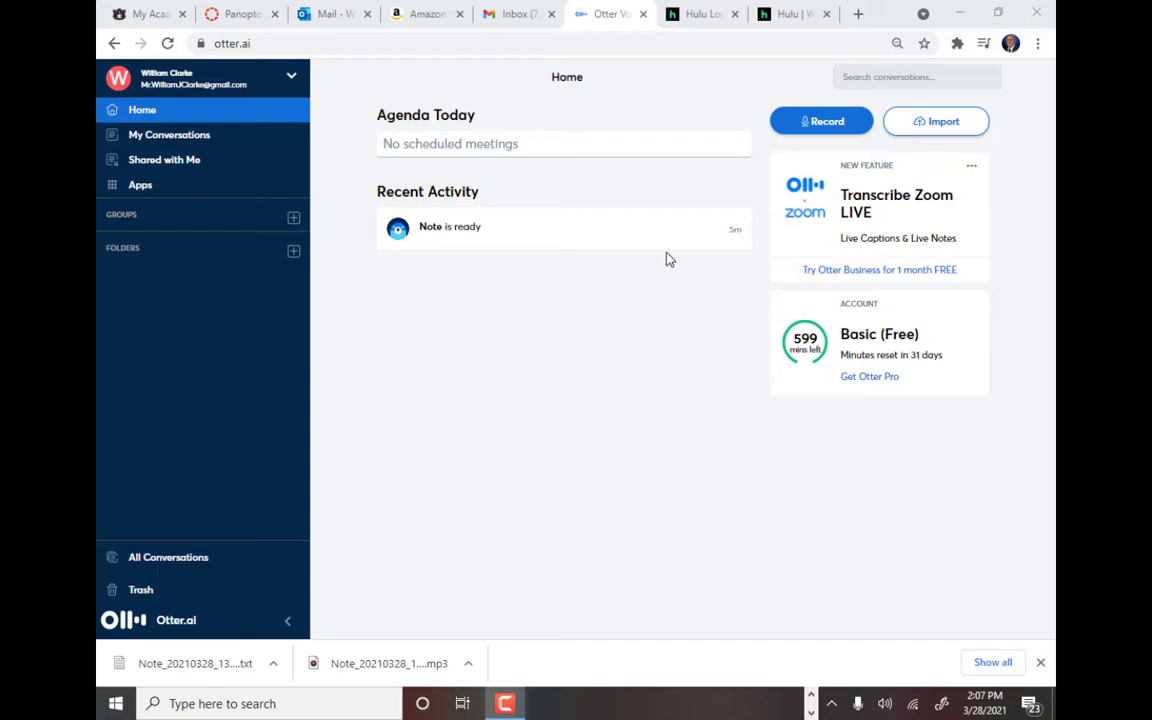
Record a new voice note, pausing and resuming it once before stopping the recording
left_click(822, 124)
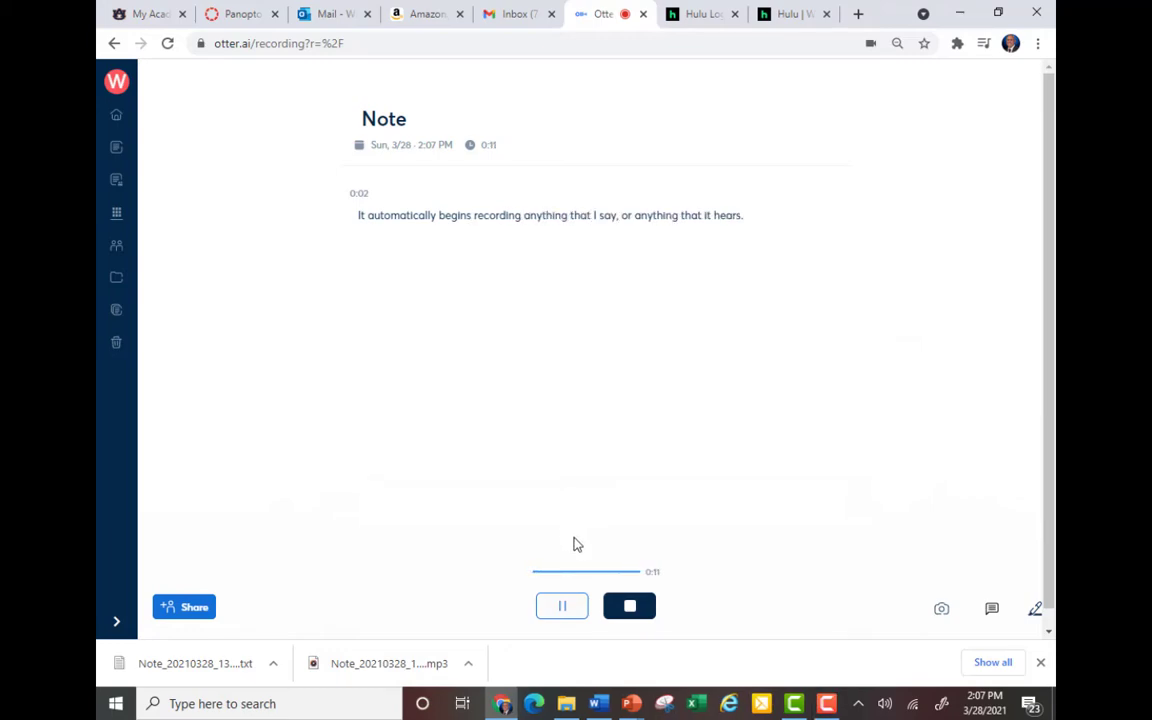
left_click(566, 607)
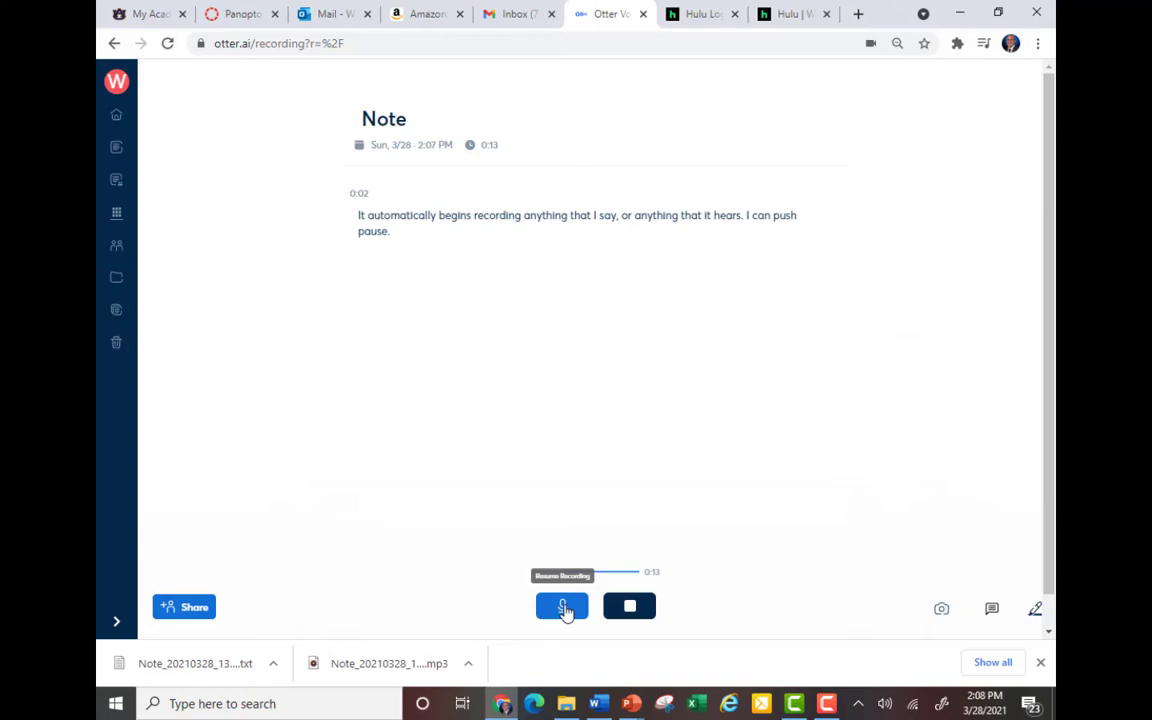
left_click(563, 607)
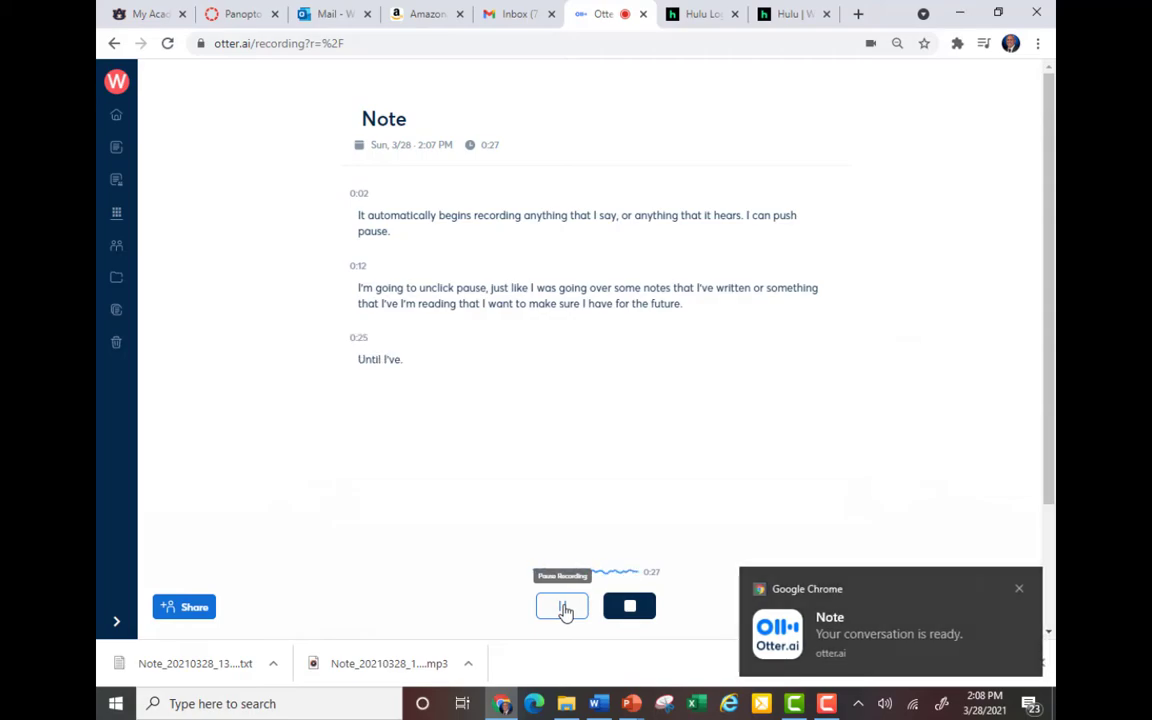
left_click(631, 610)
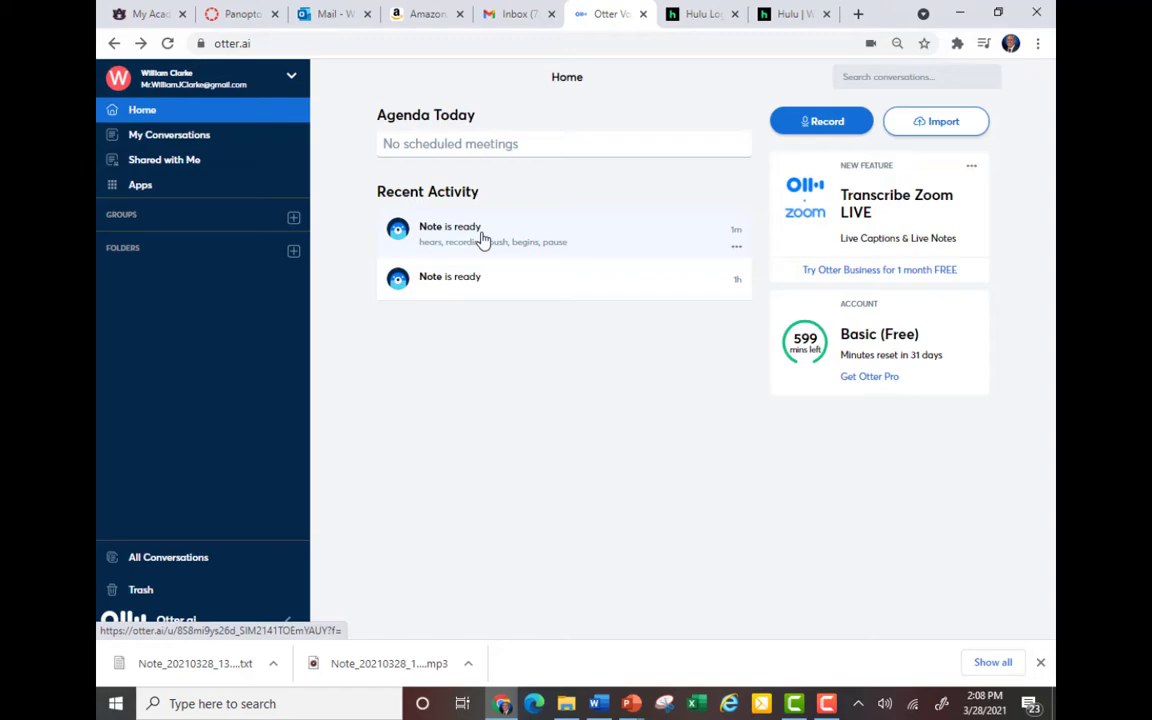
Review the 2:07 PM note's transcript from recent activity and again from My Conversations, postponing the playback and recording tutorials
left_click(577, 236)
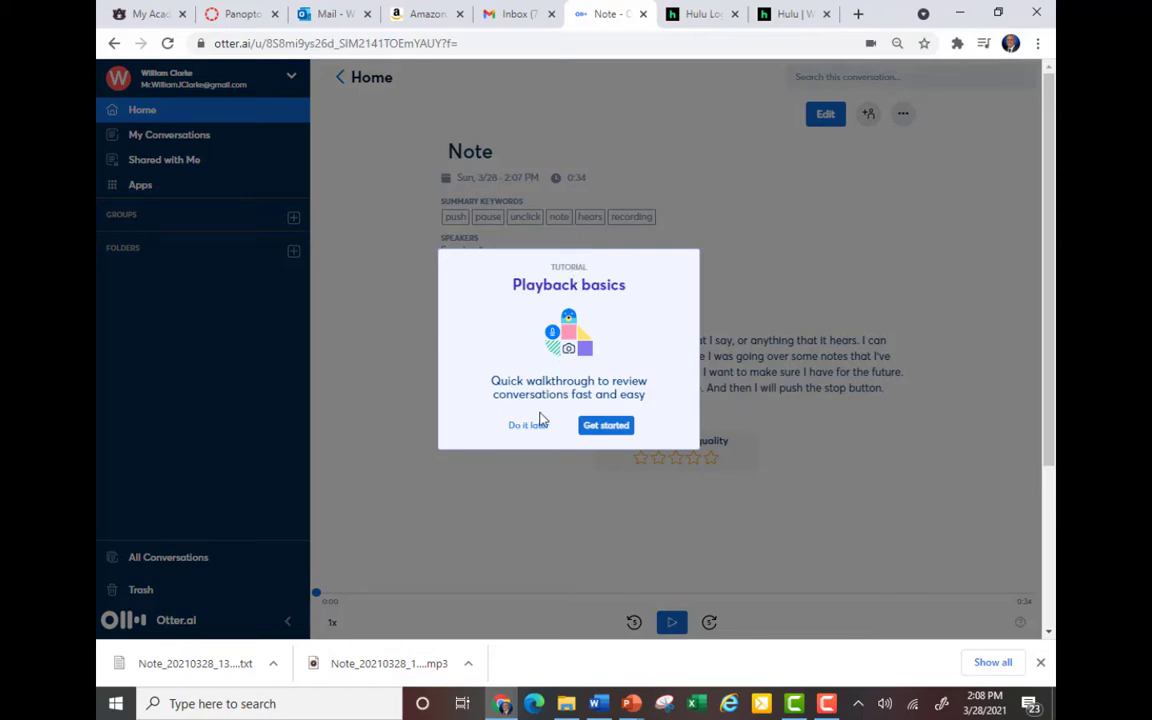
left_click(533, 428)
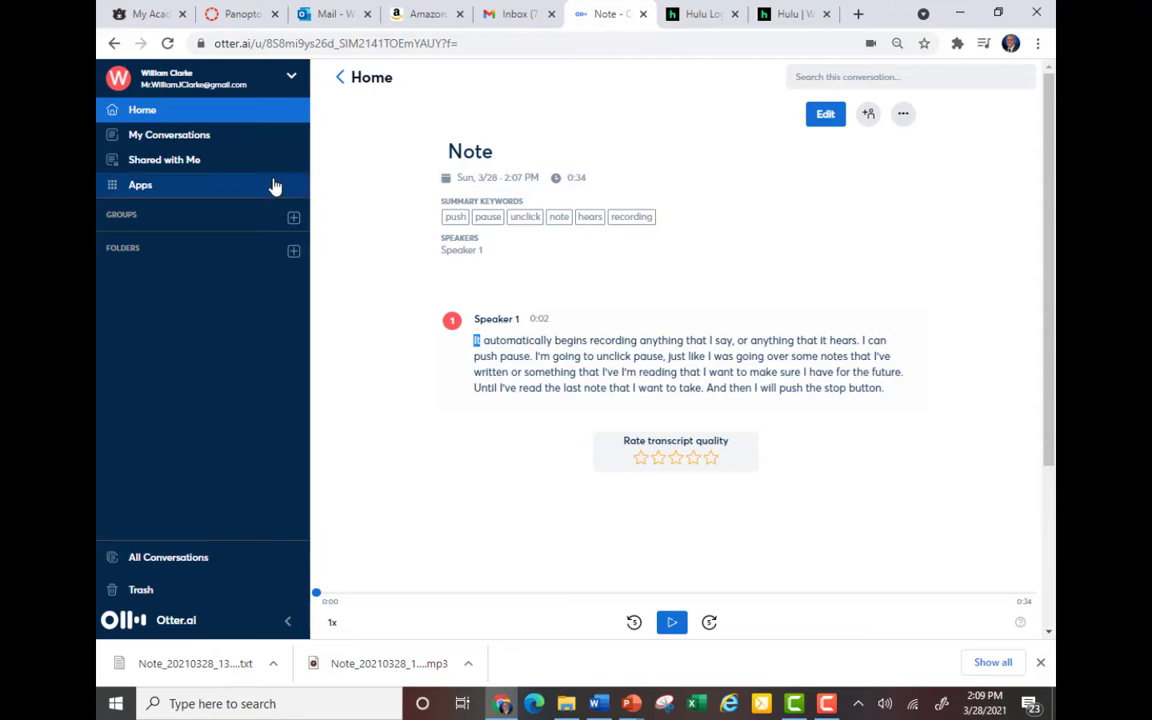
left_click(196, 142)
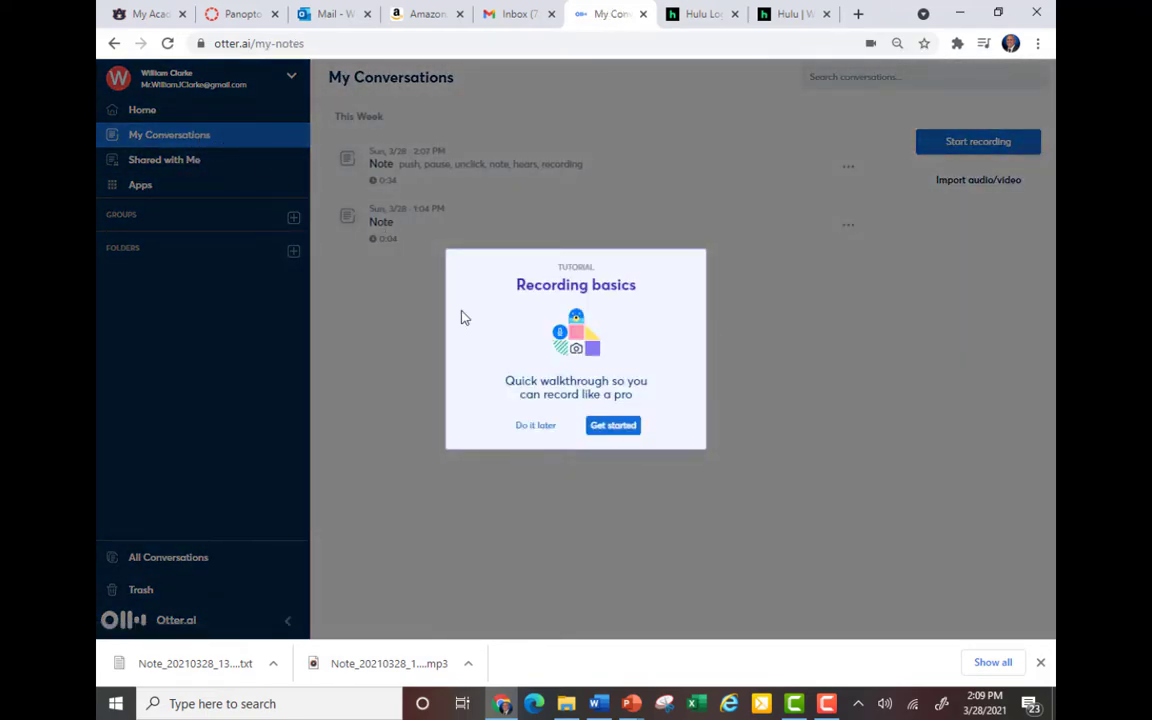
left_click(536, 426)
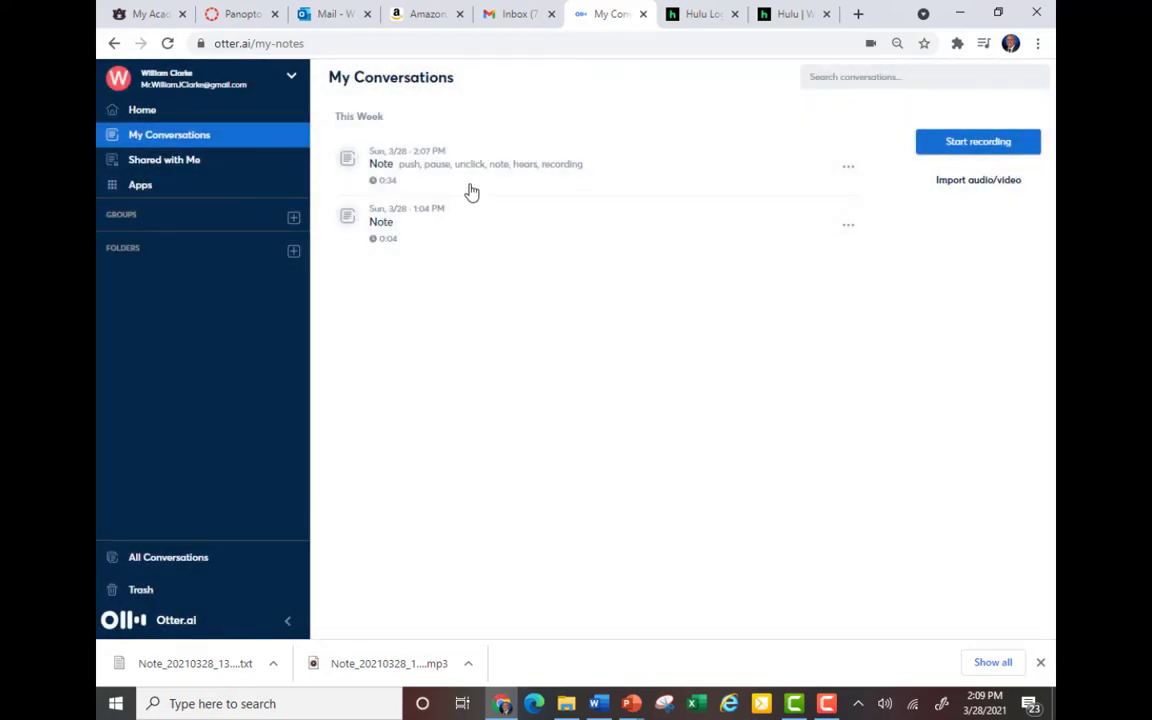
left_click(471, 175)
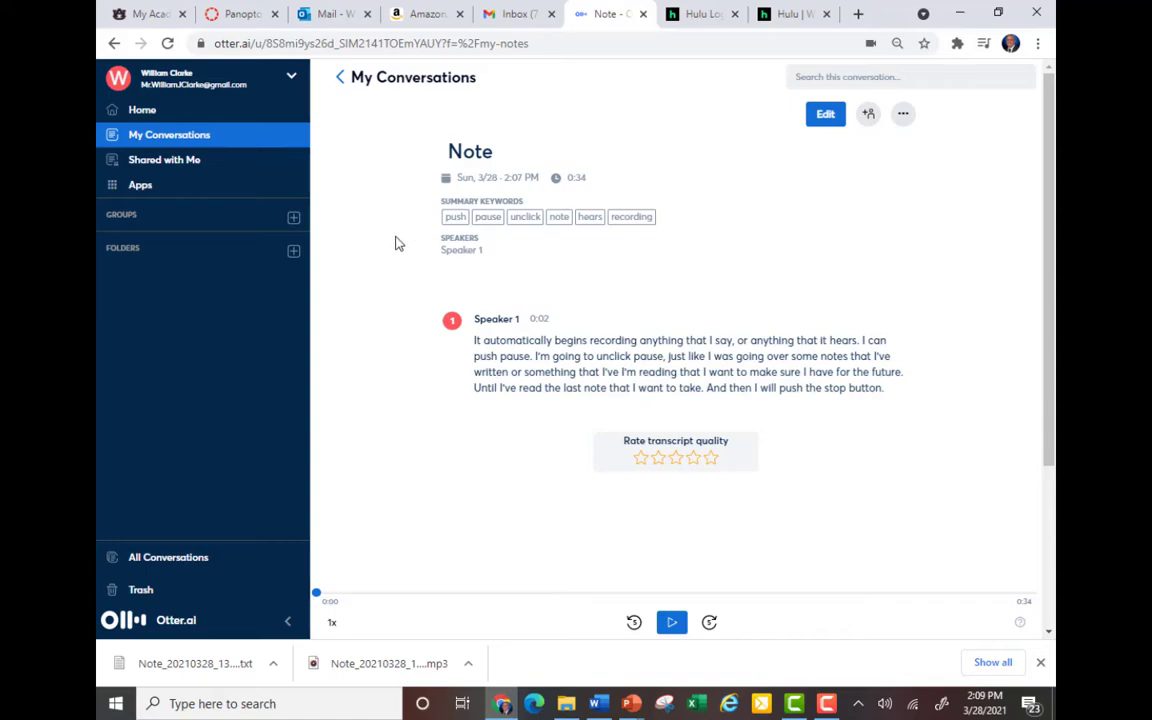
Start another Otter recording from Home, and open the Week 10 video "How is blended learning disrupting classrooms?" from the Spring 2021 Canvas course modules
left_click(146, 112)
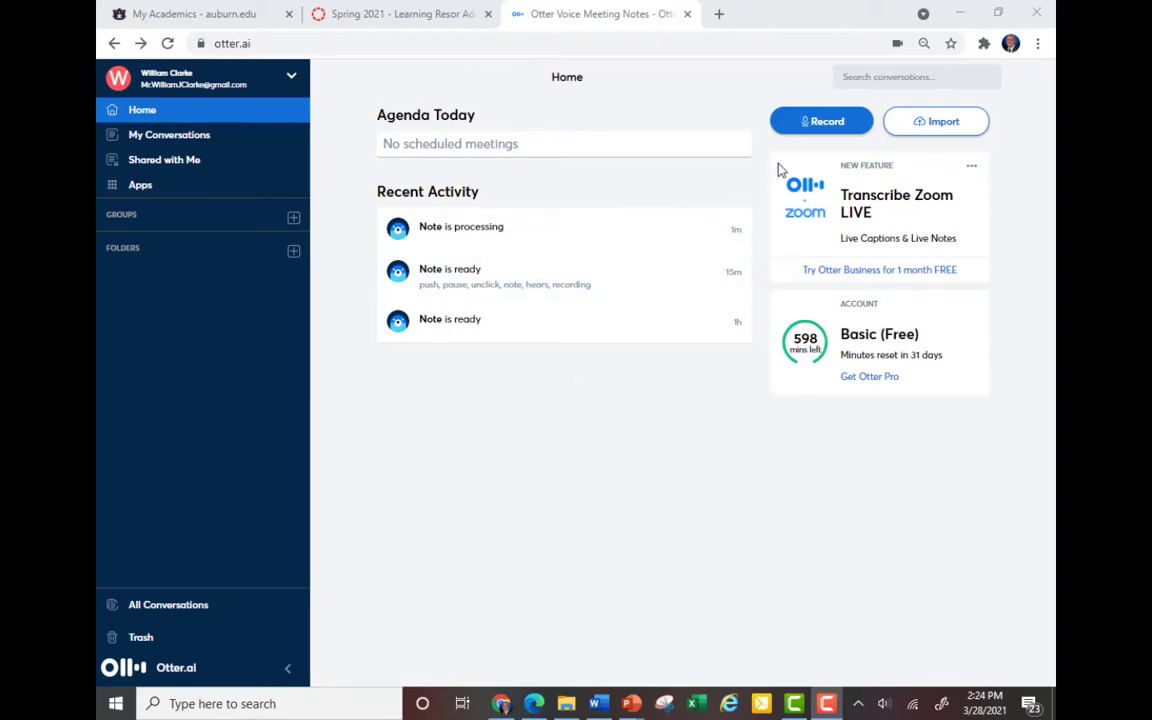
left_click(823, 125)
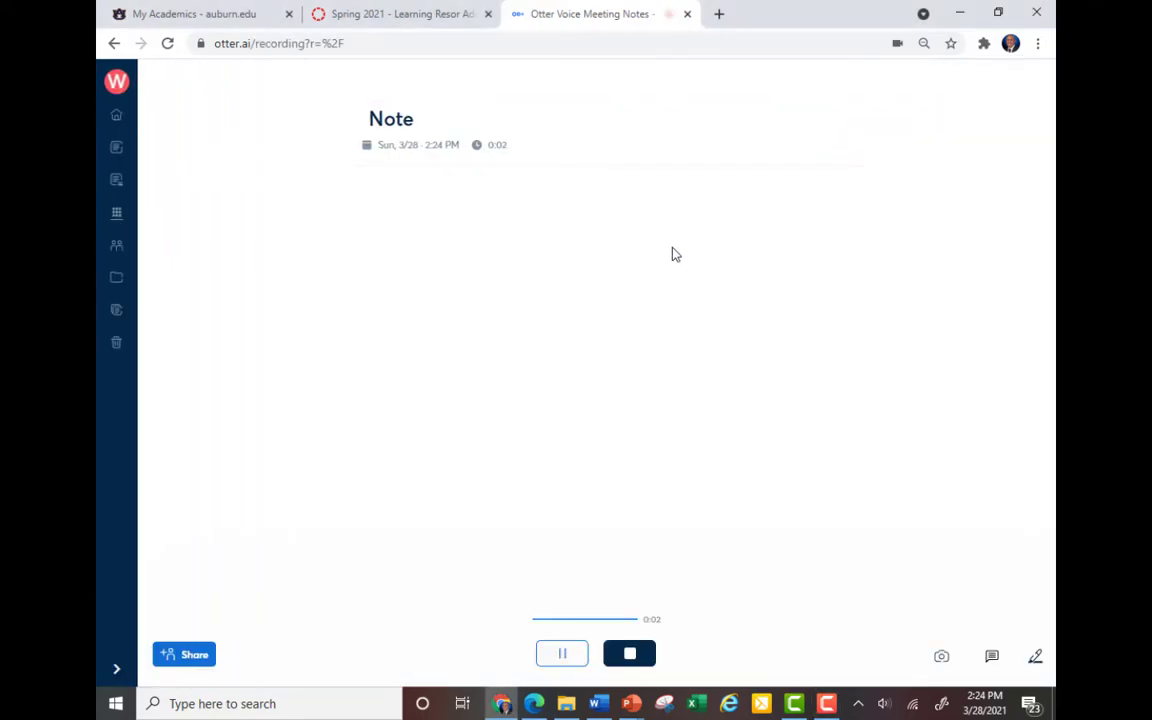
left_click(393, 21)
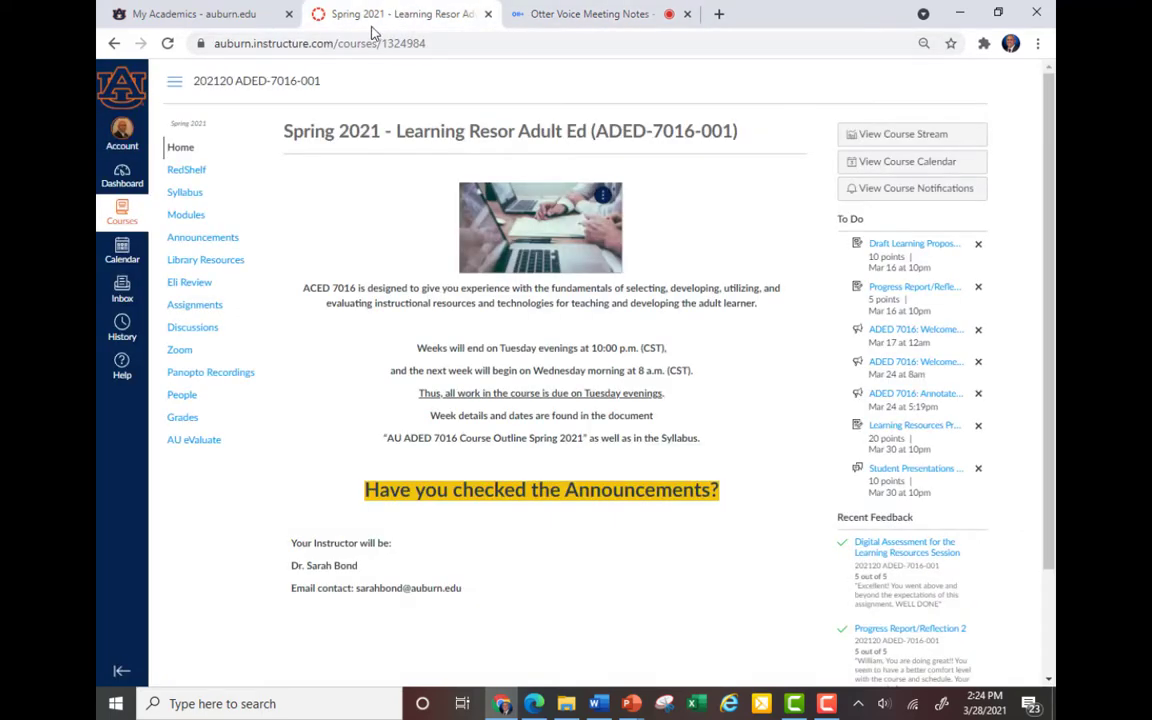
left_click(186, 215)
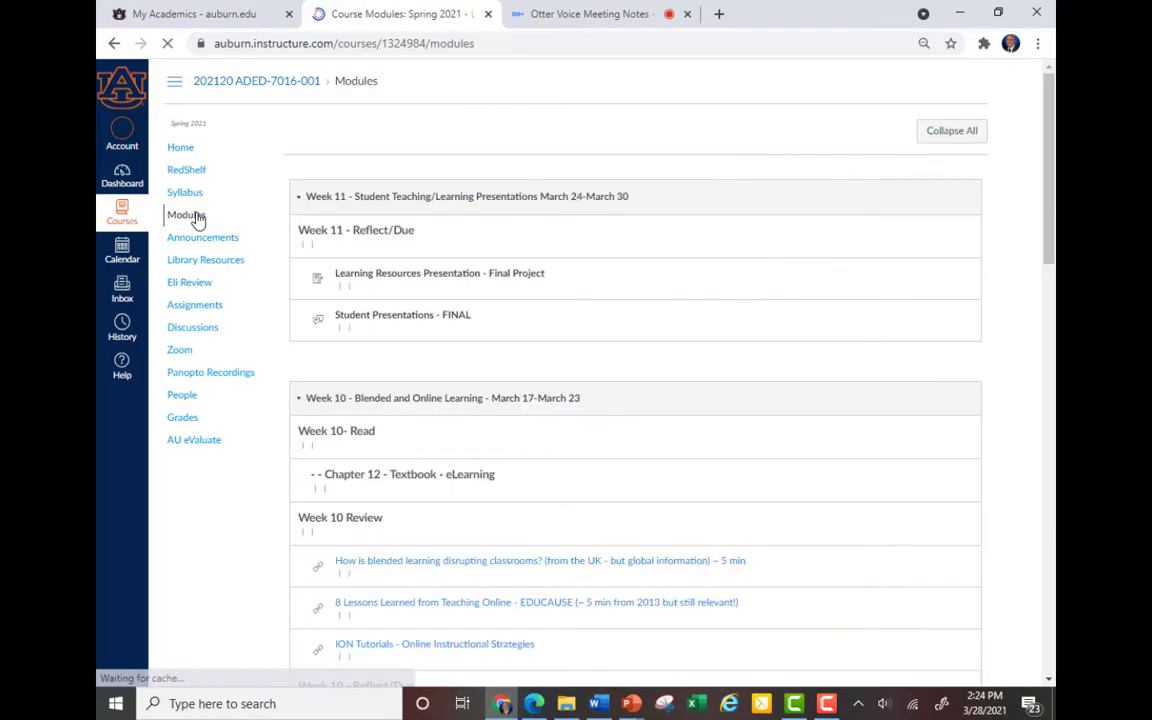
scroll(447, 329, "down", 3)
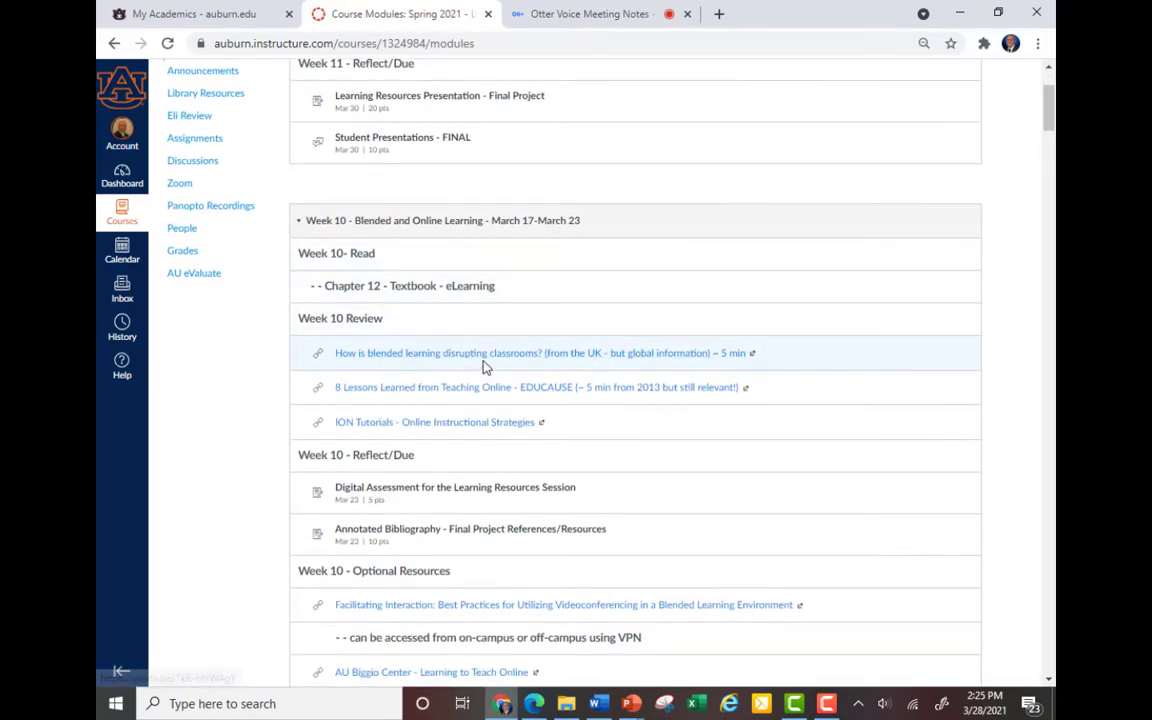
left_click(485, 355)
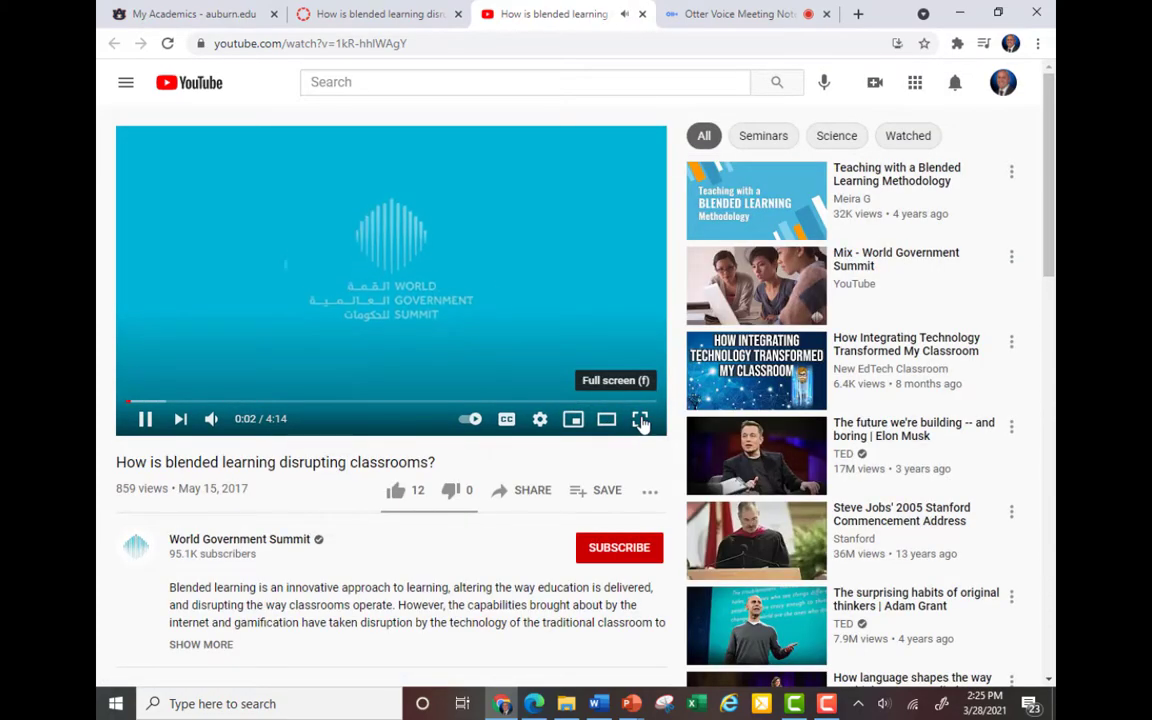
Play the video in full screen until about 0:29, pause it, and return to Otter to stop the recording
left_click(641, 421)
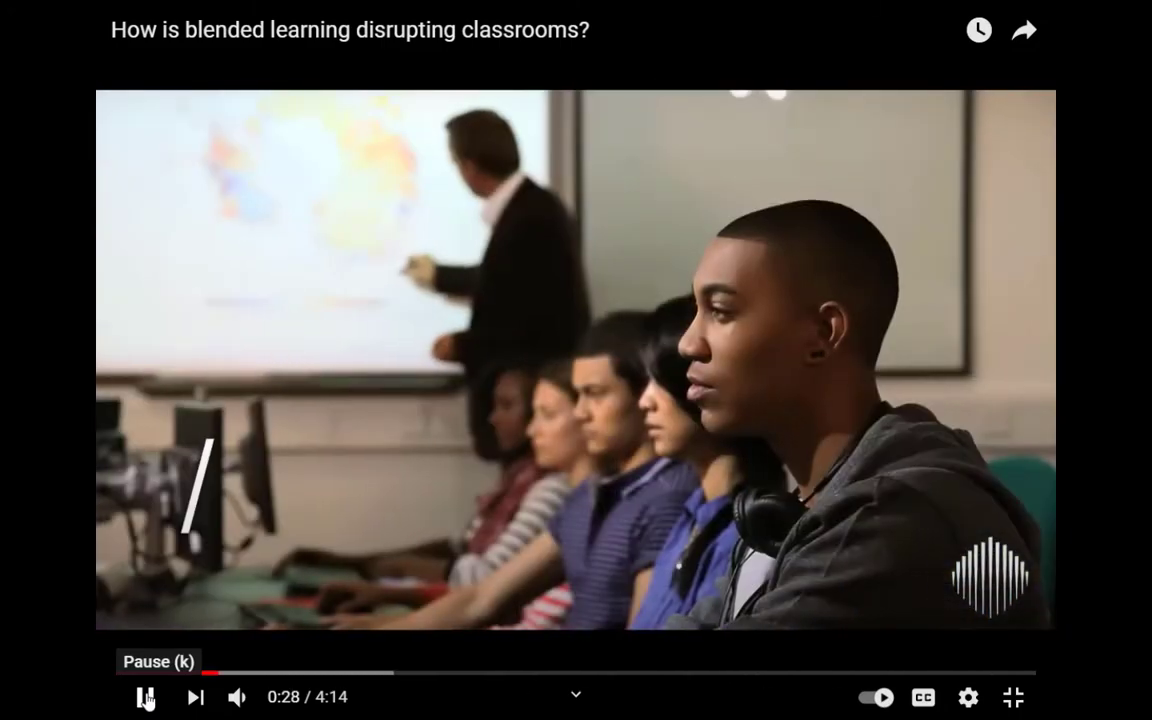
left_click(145, 698)
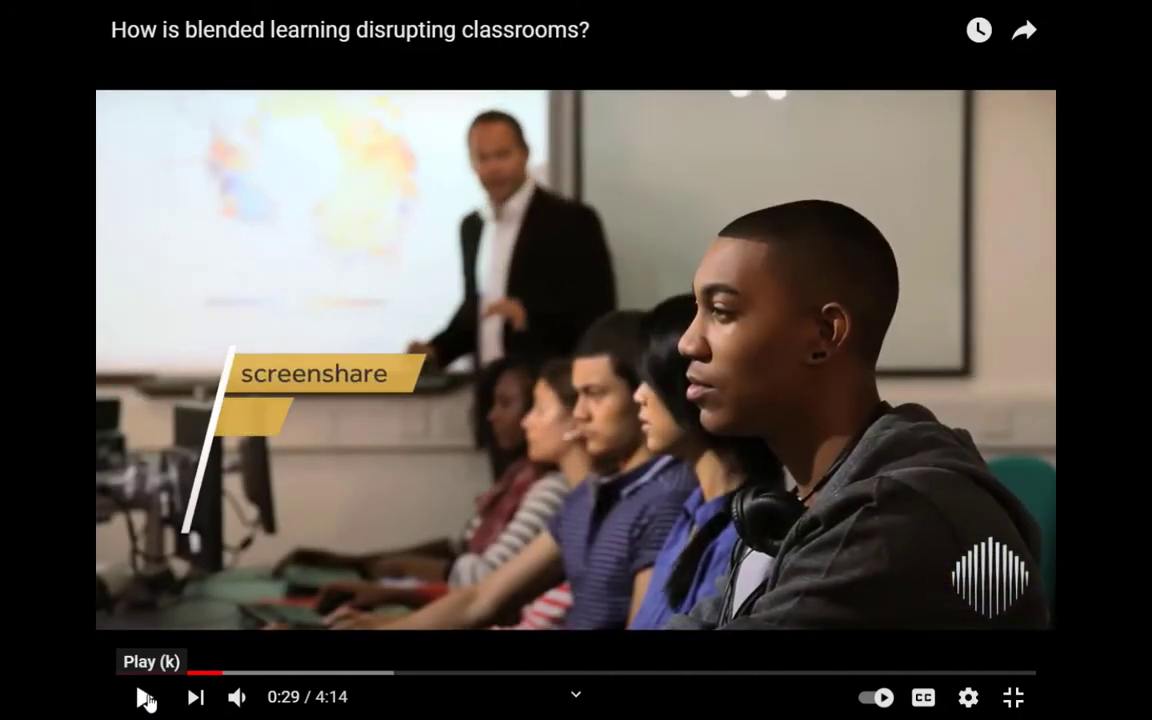
key("Escape")
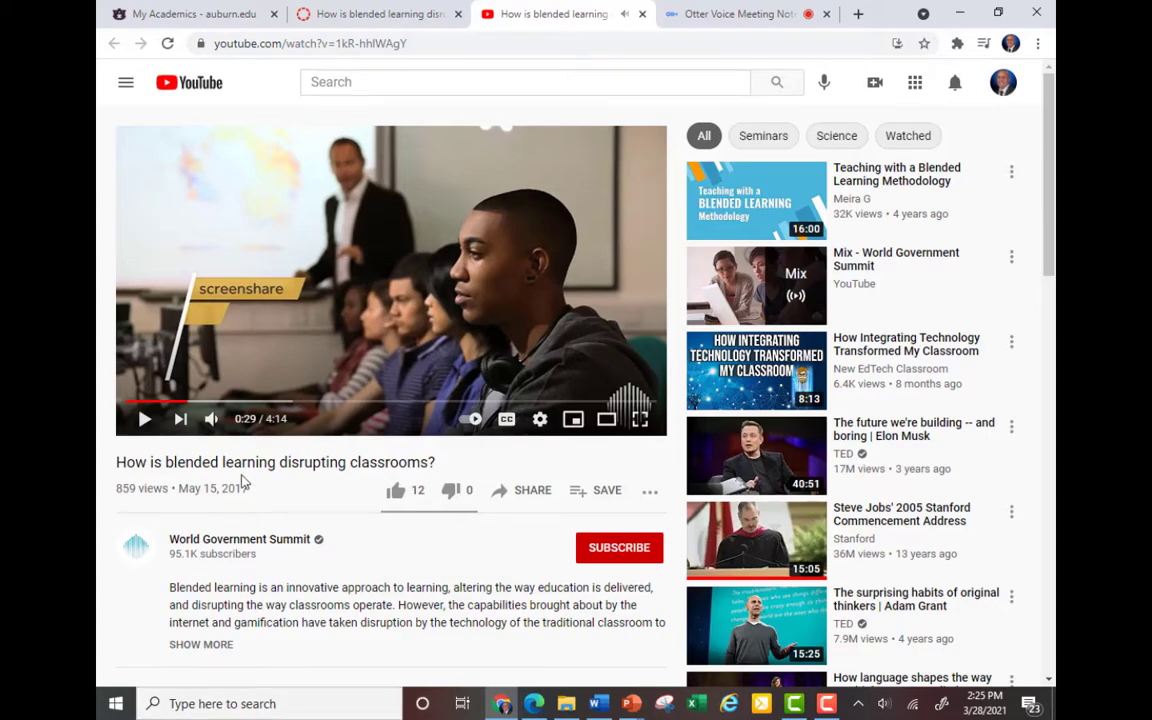
left_click(735, 15)
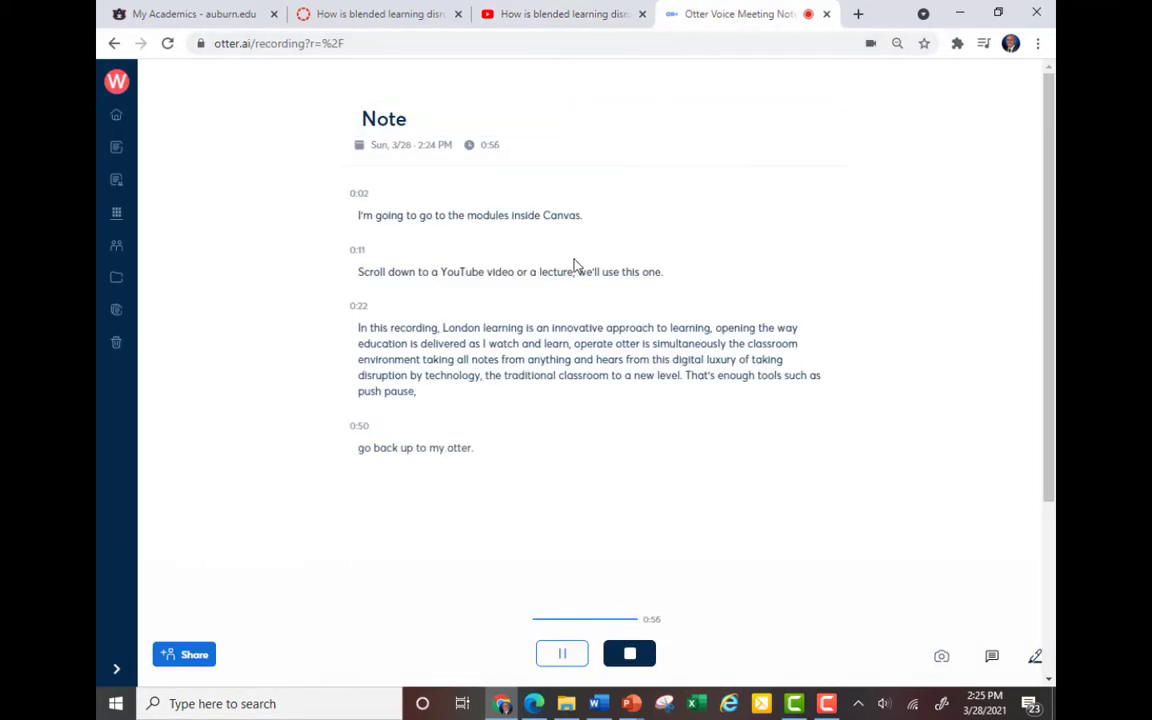
left_click(629, 654)
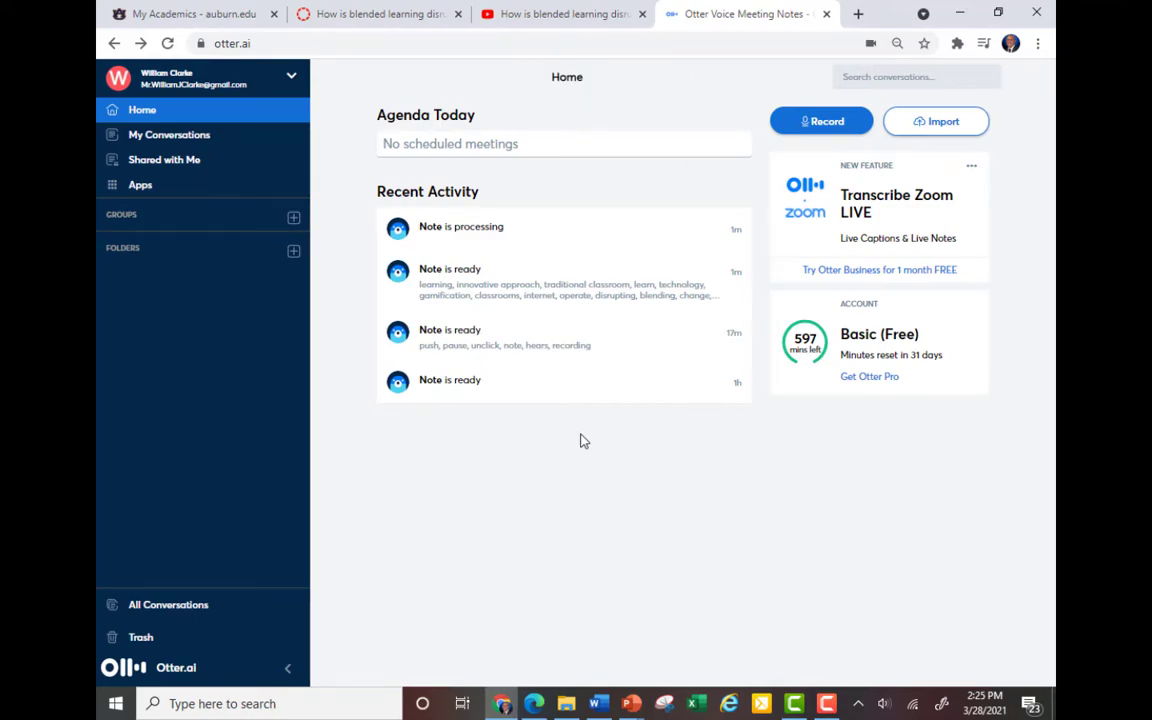
Read through the transcript of the 2:24 PM note from recent activity, and reopen the note from My Conversations
left_click(485, 241)
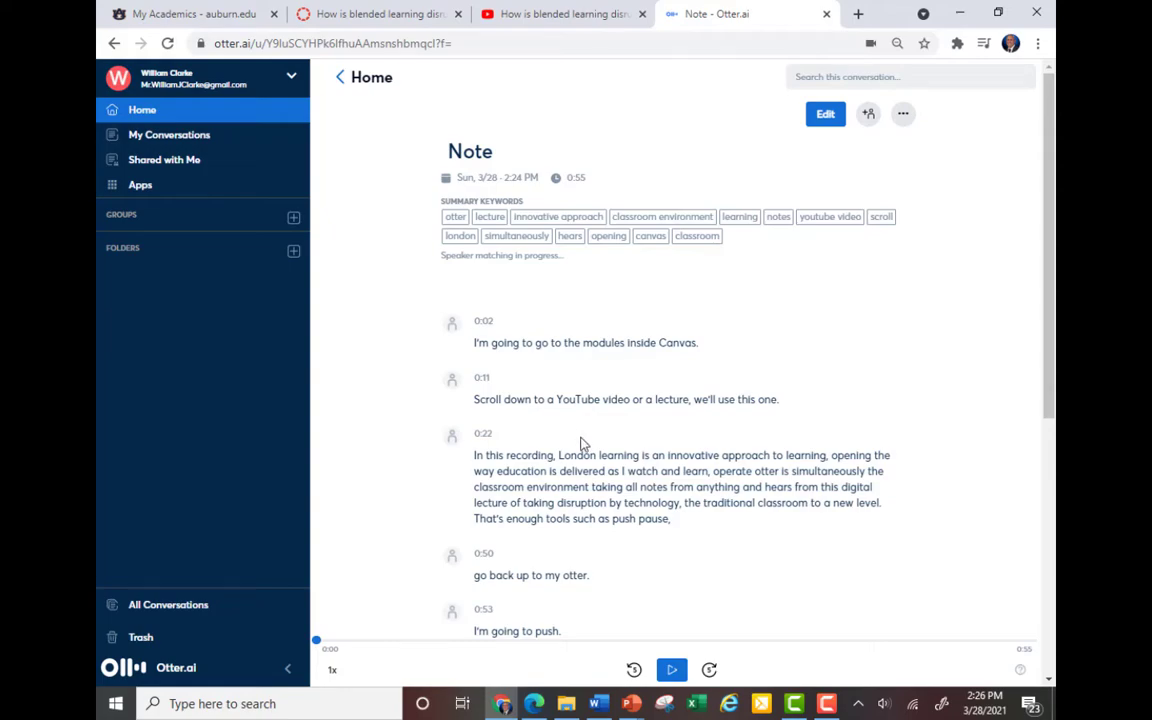
scroll(583, 443, "down", 2)
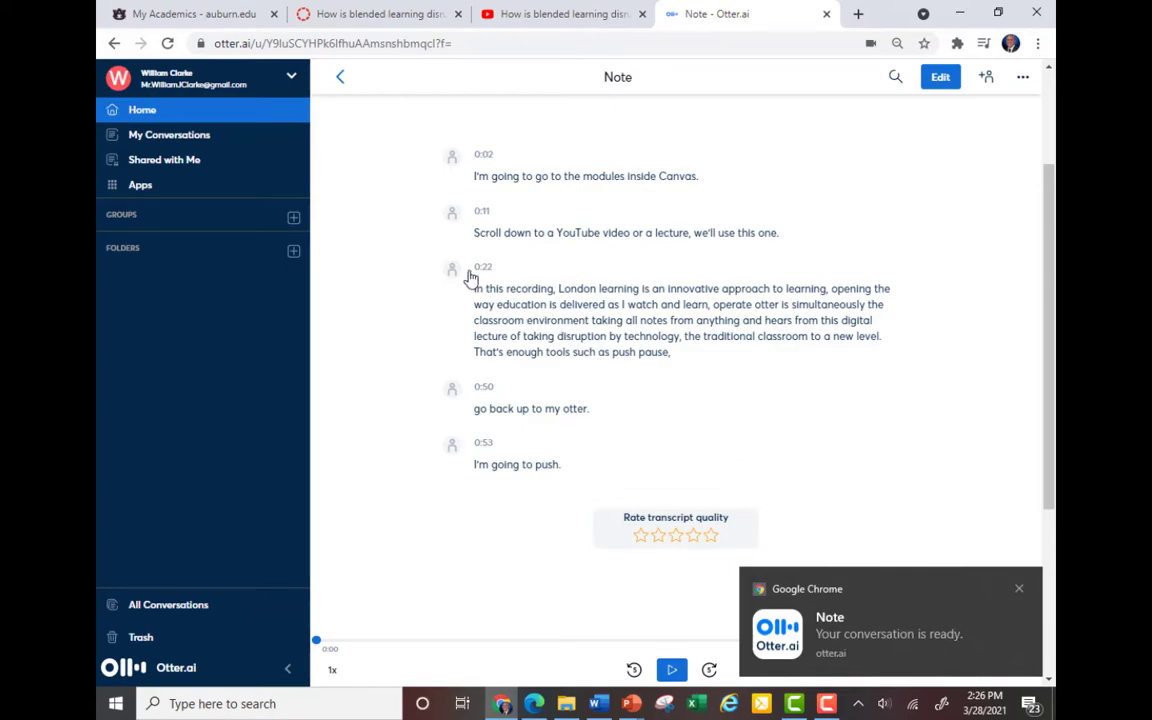
left_click(200, 146)
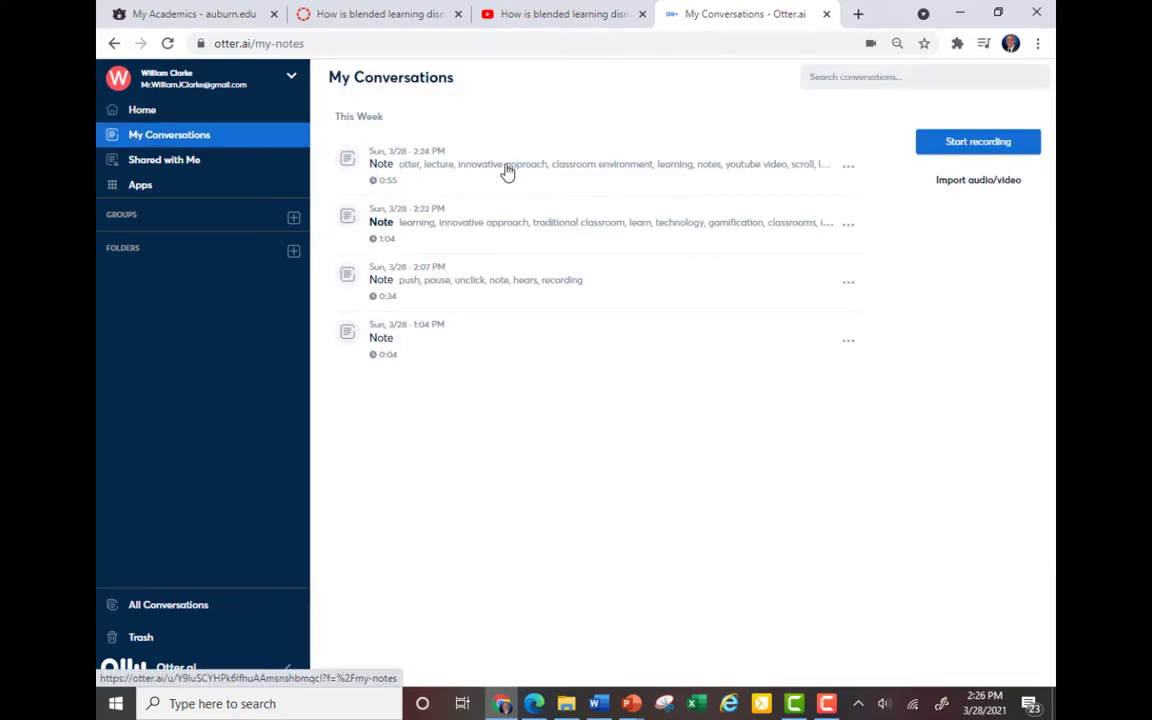
left_click(507, 172)
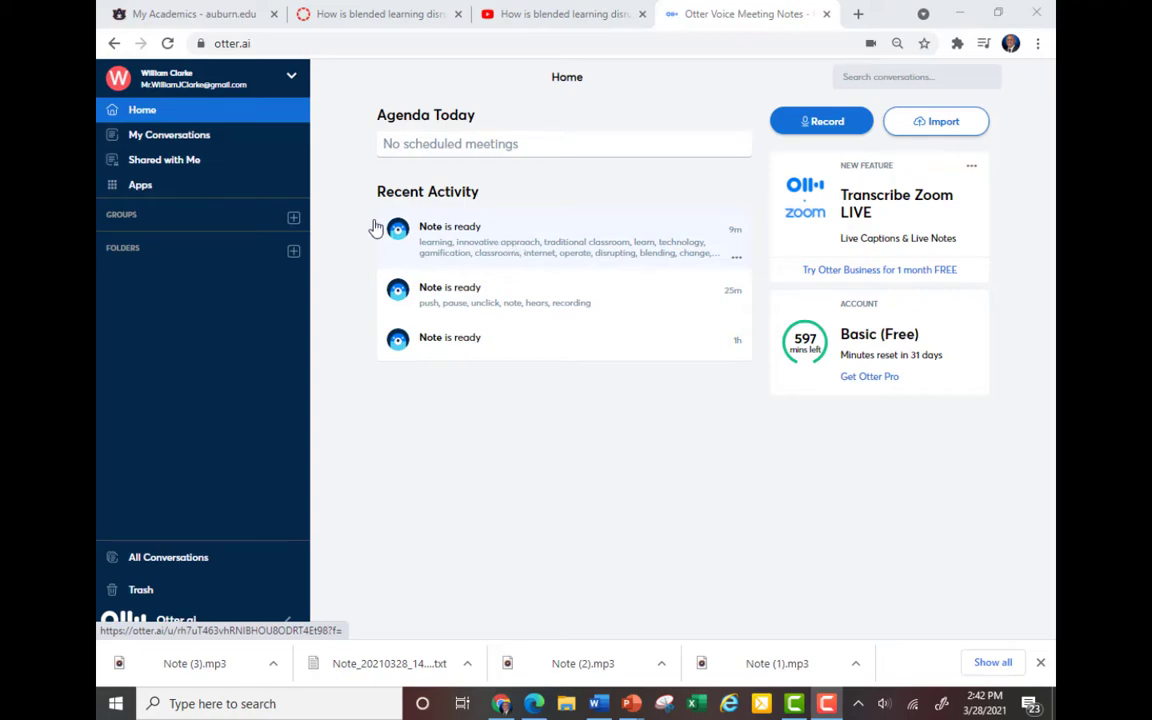
Export the text of the 2:24 PM note from My Conversations in TXT format, keeping the default export options
left_click(165, 138)
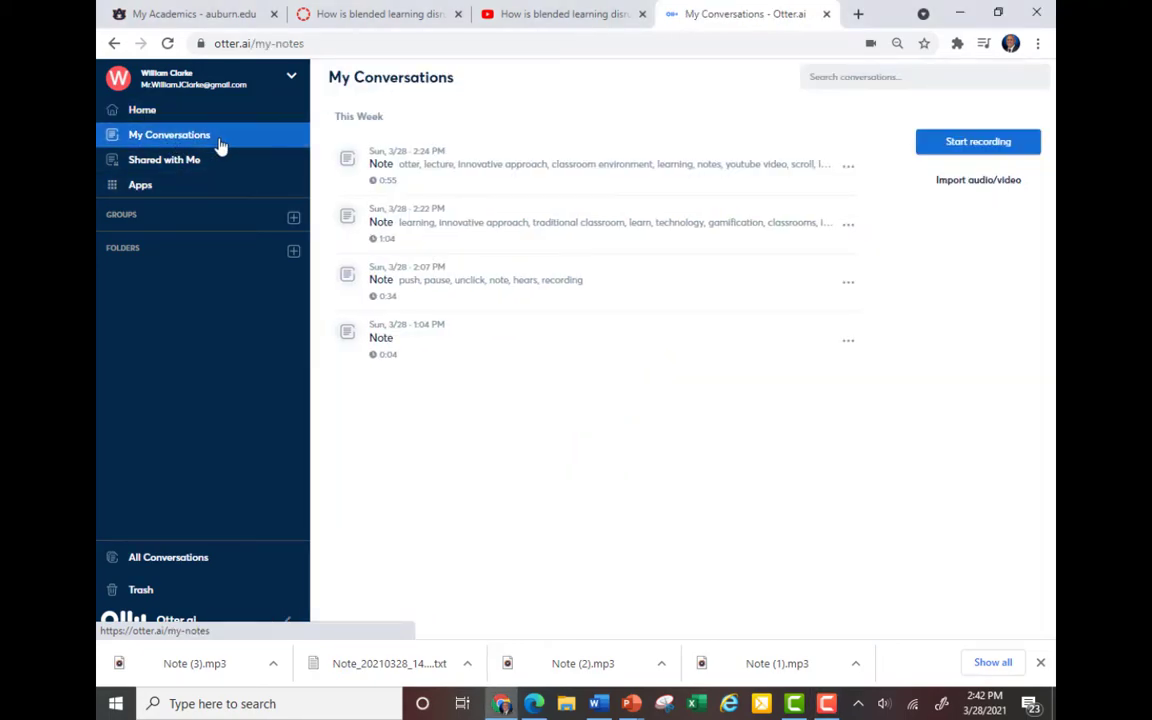
left_click(603, 178)
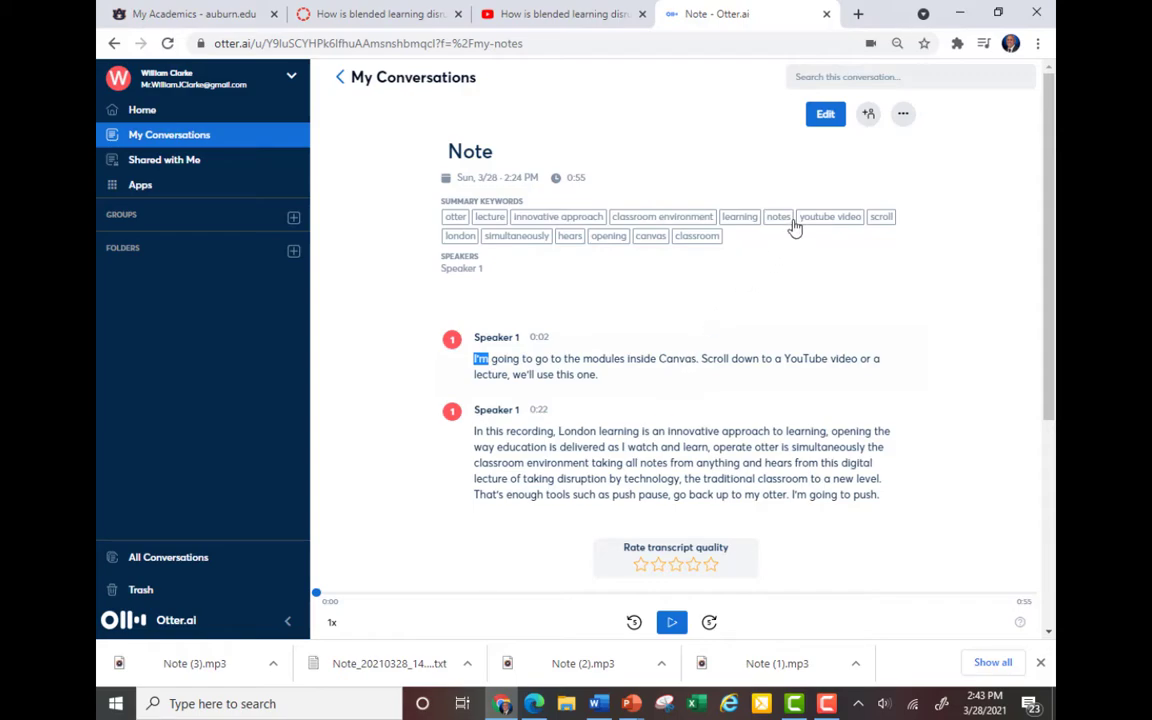
left_click(904, 117)
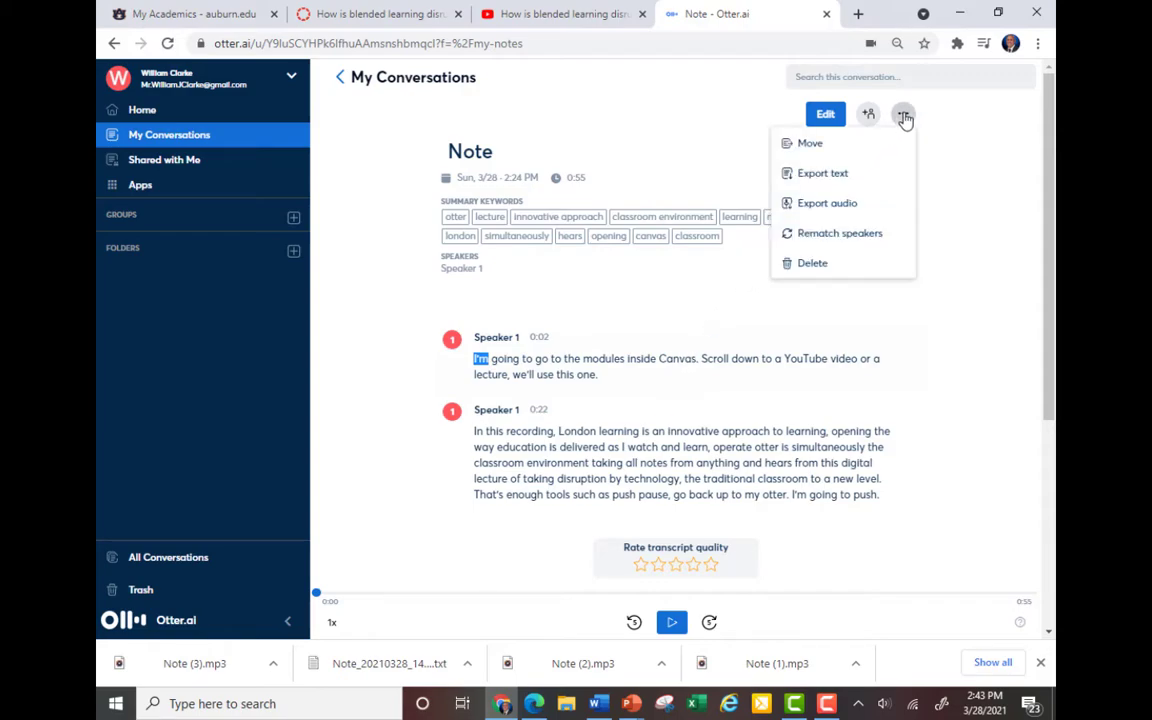
left_click(826, 178)
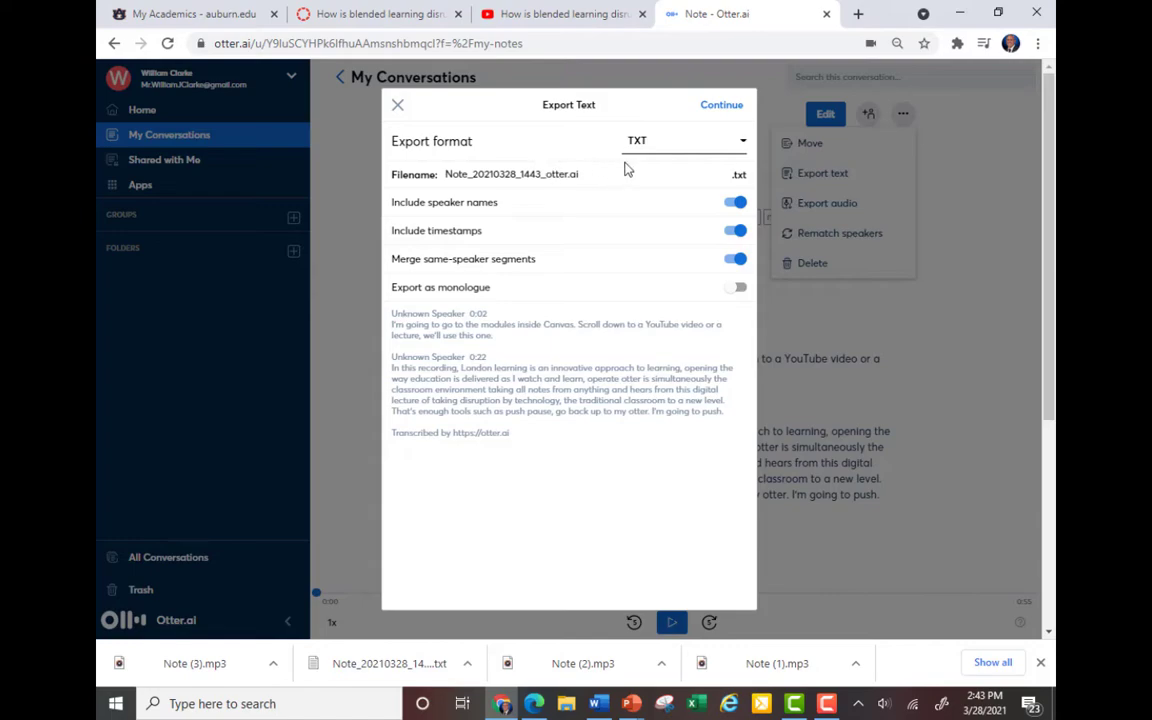
left_click(677, 145)
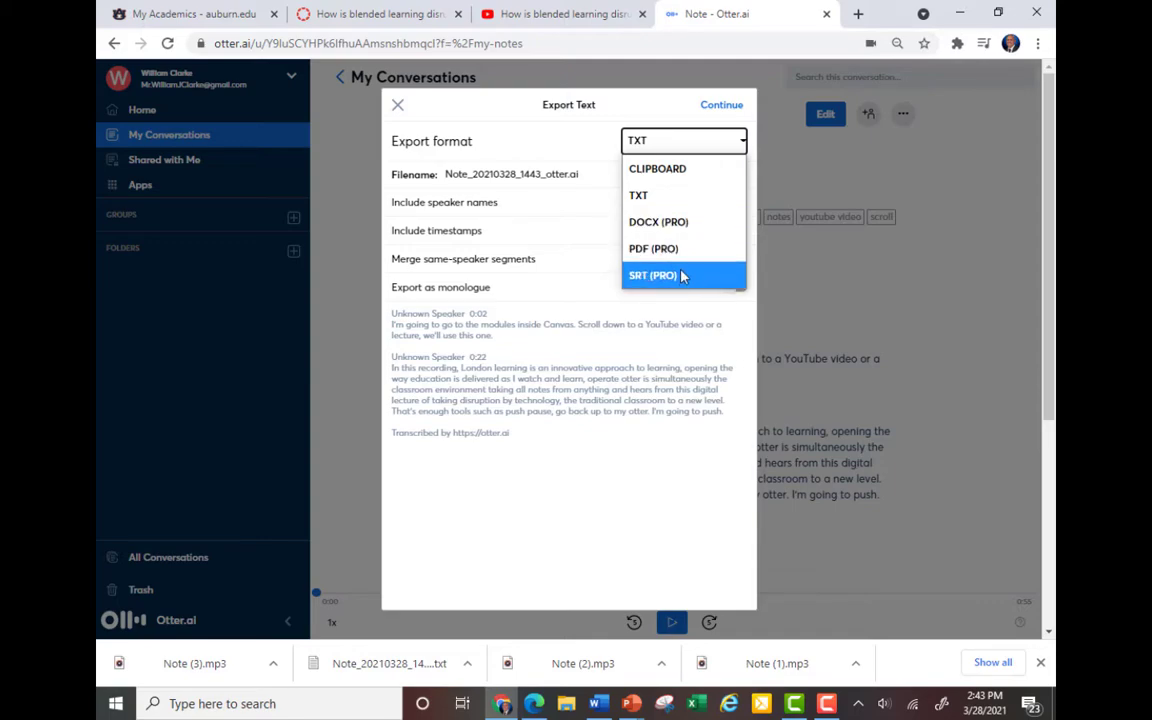
left_click(683, 200)
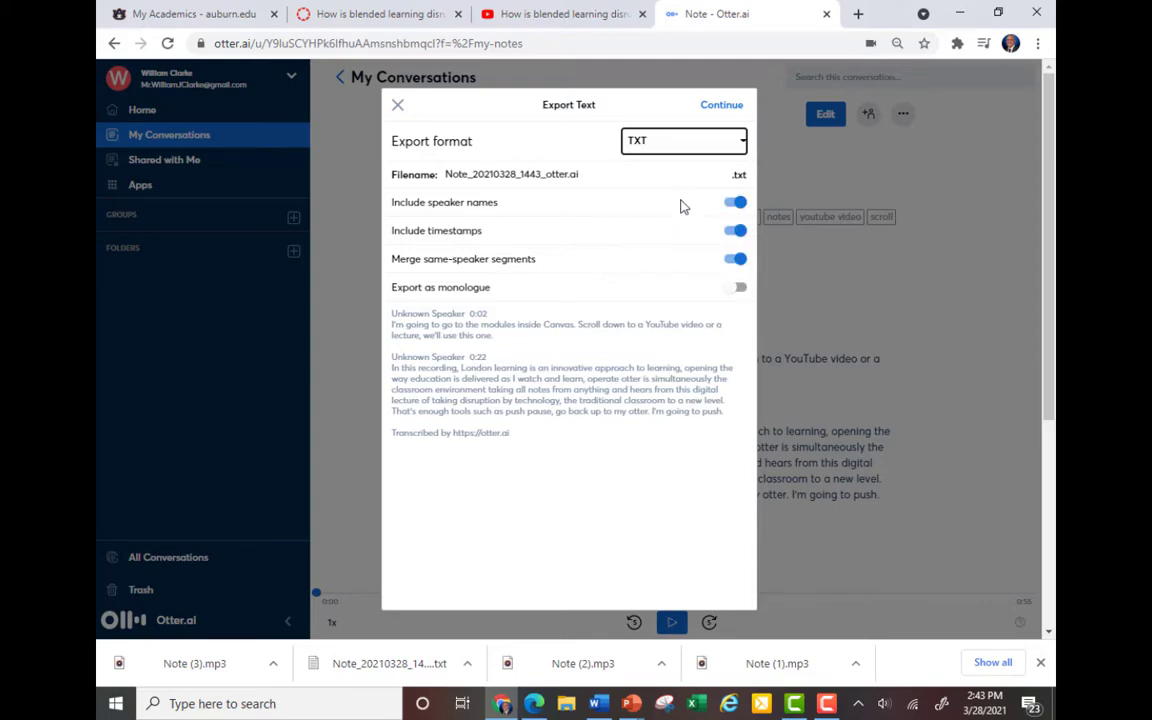
left_click(719, 108)
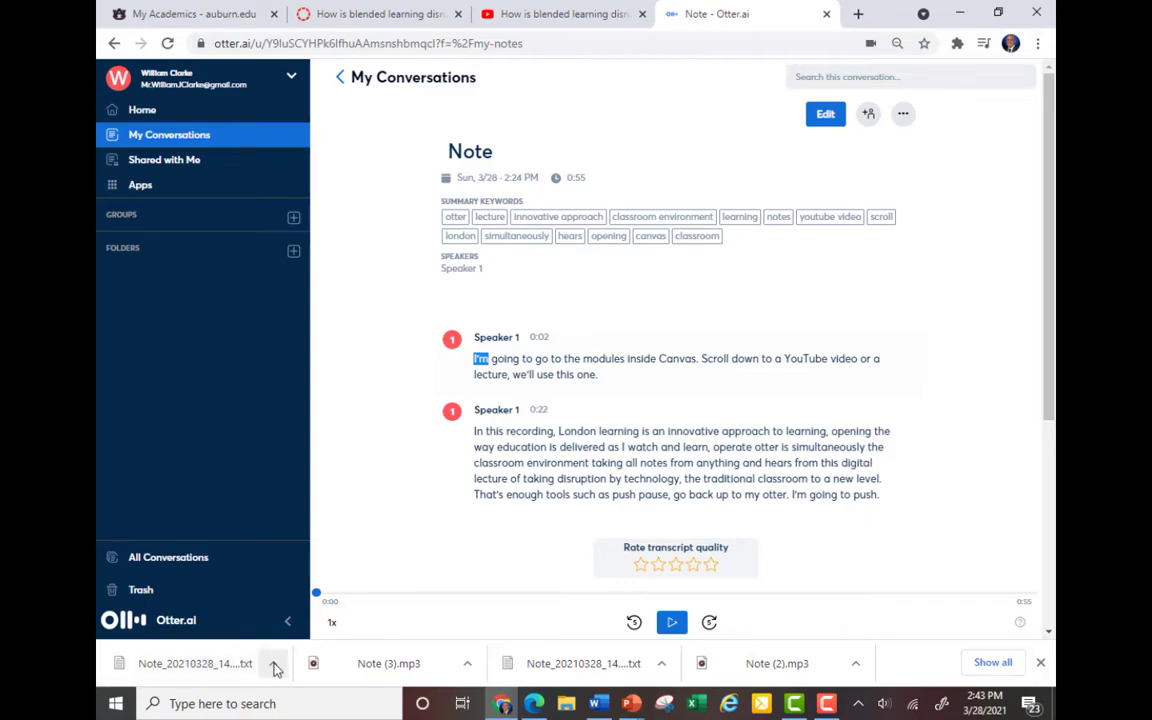
Show the exported Note_20210328_1443_otter.ai.txt in its download folder and copy the file
left_click(274, 664)
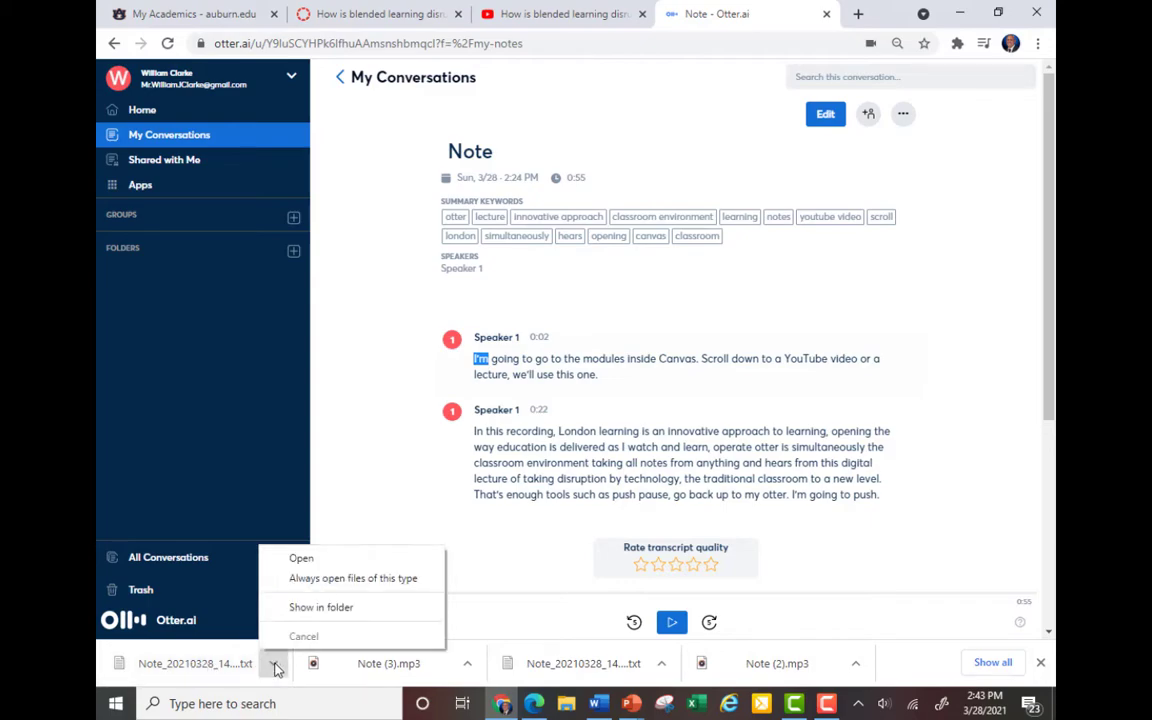
left_click(321, 608)
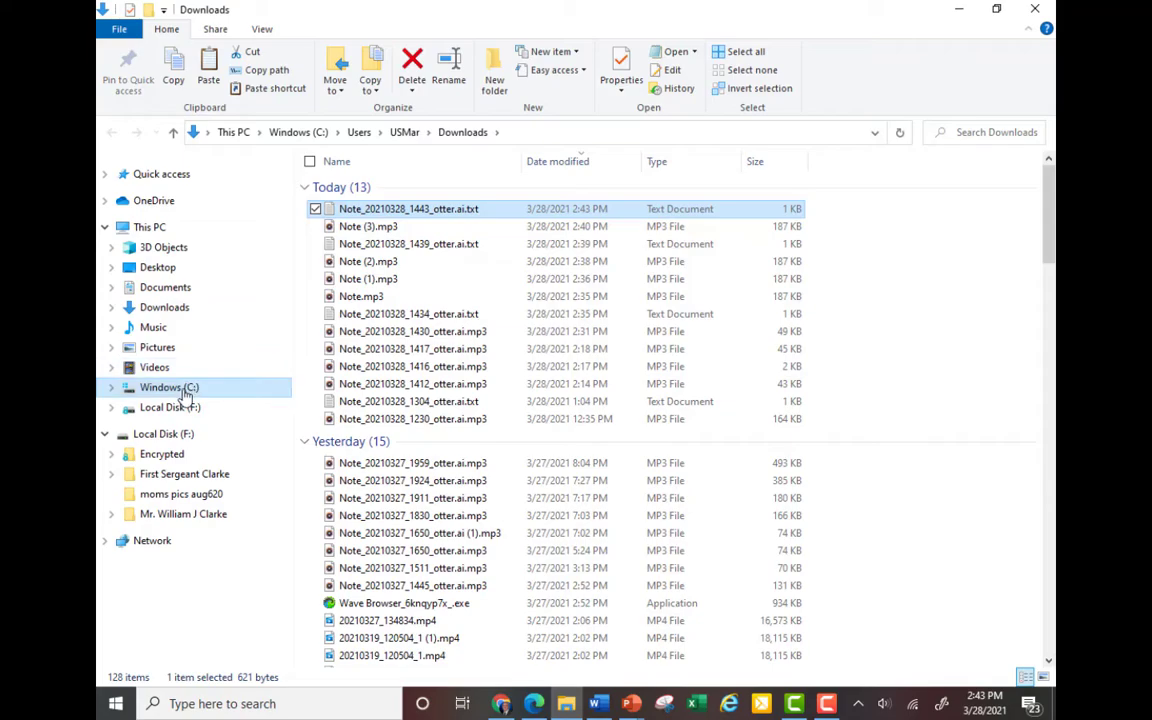
right_click(373, 213)
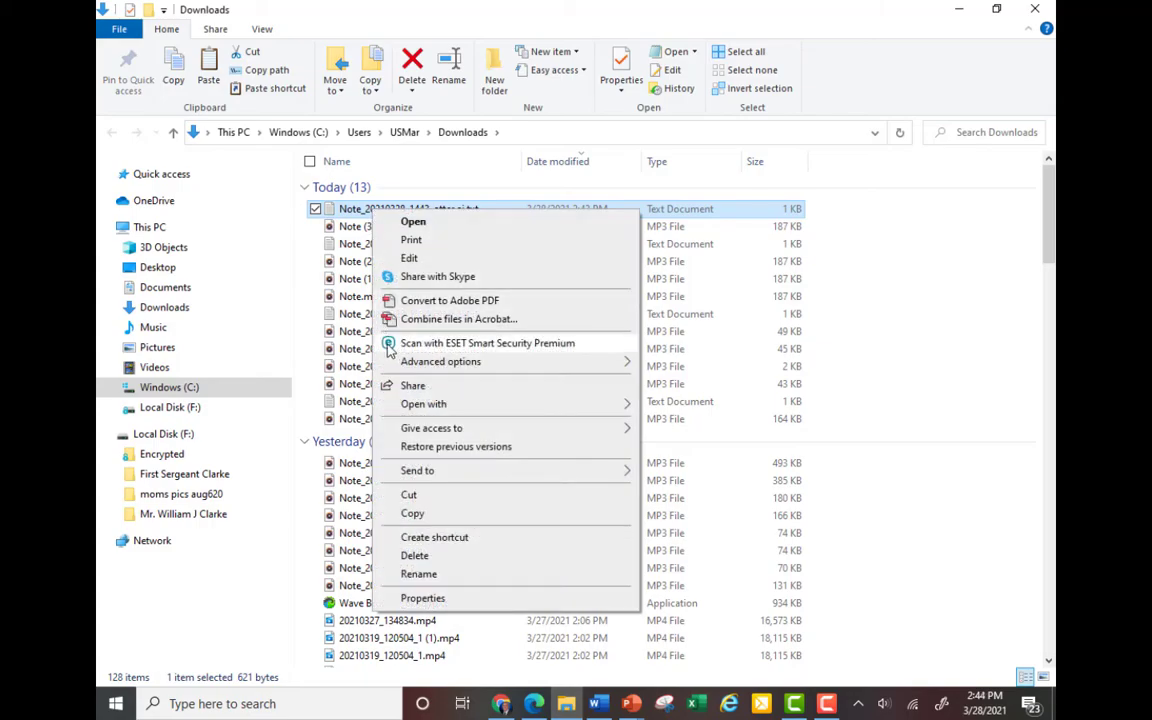
left_click(441, 516)
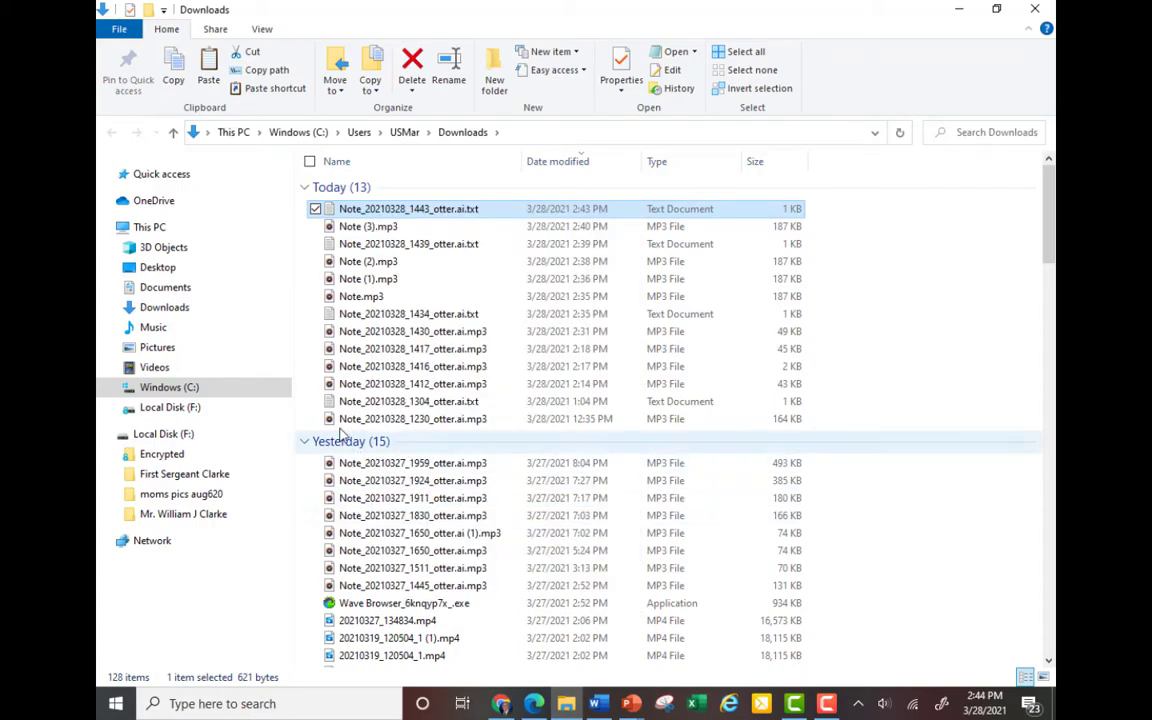
Paste the copied transcript file into the Otter.ai Presentation folder on the Desktop
left_click(158, 267)
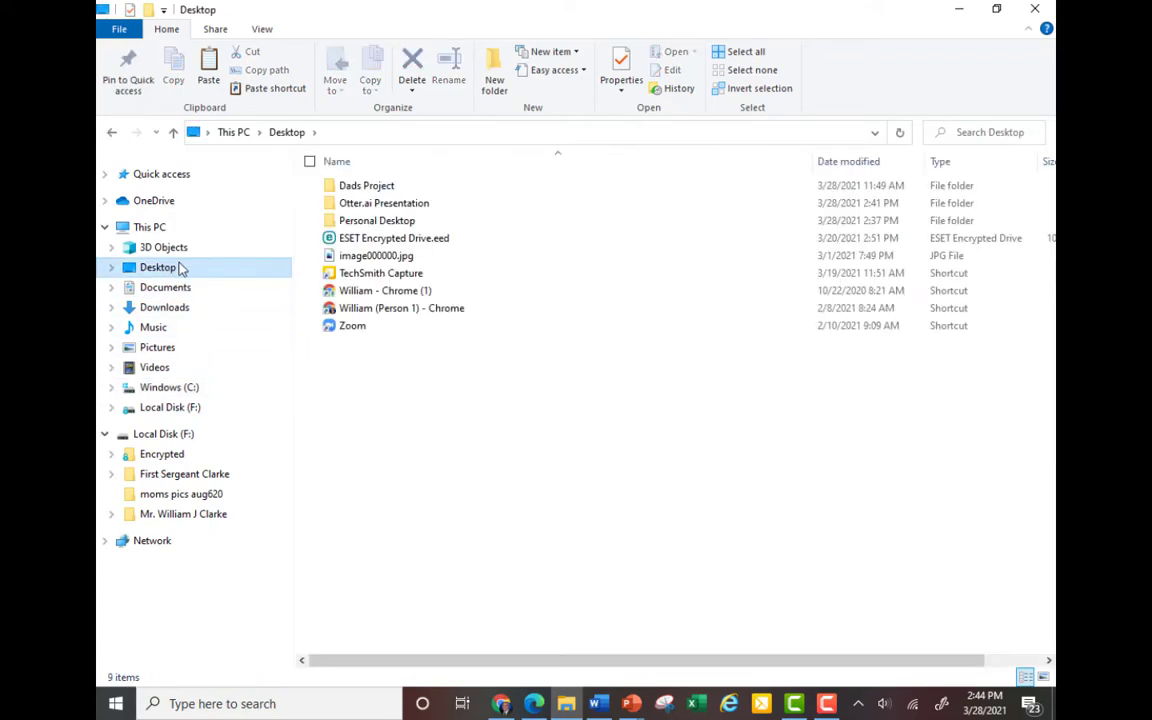
double_click(337, 205)
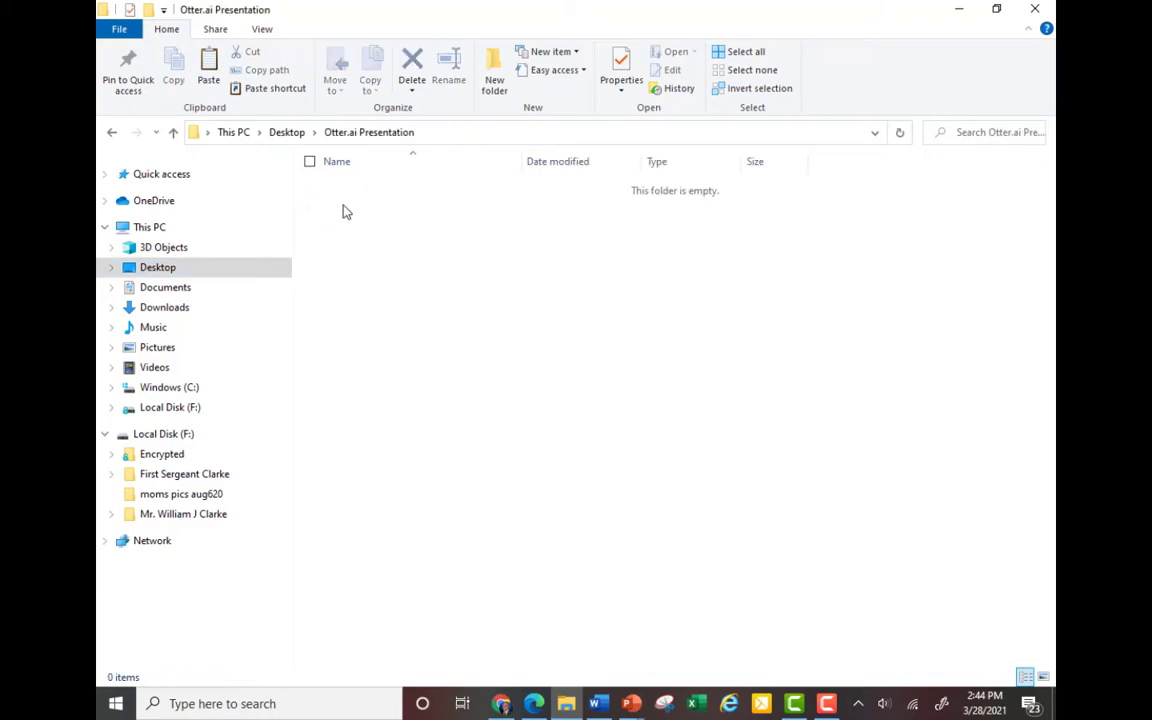
right_click(370, 224)
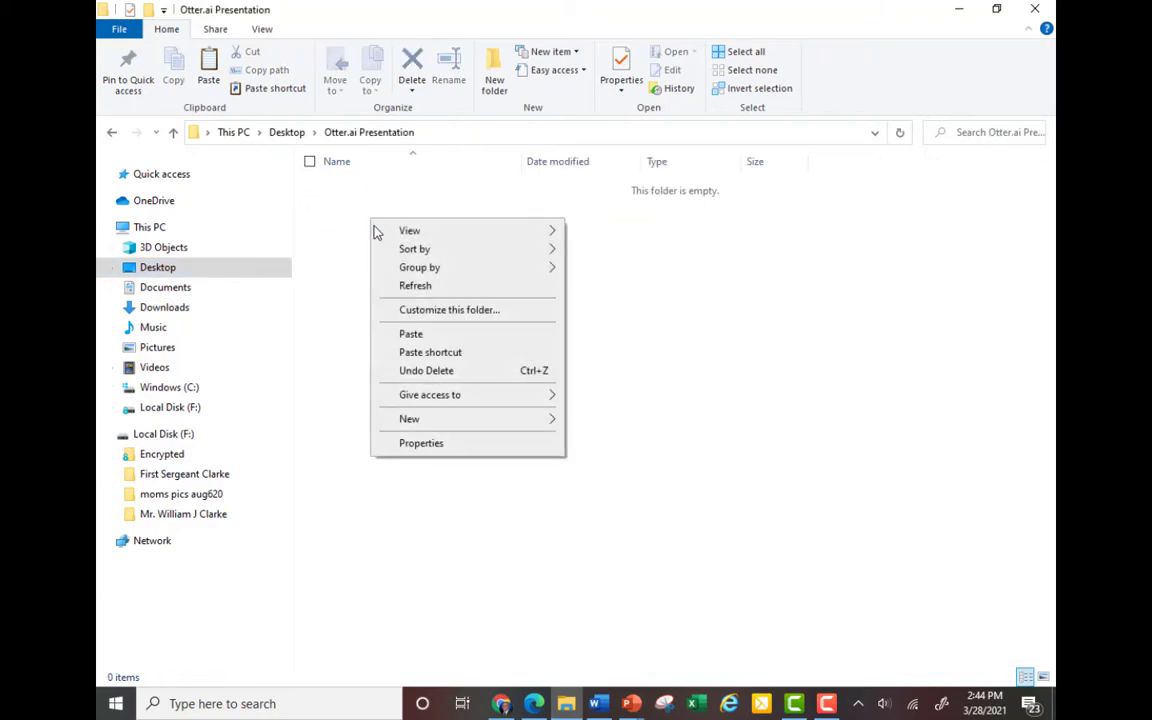
left_click(414, 334)
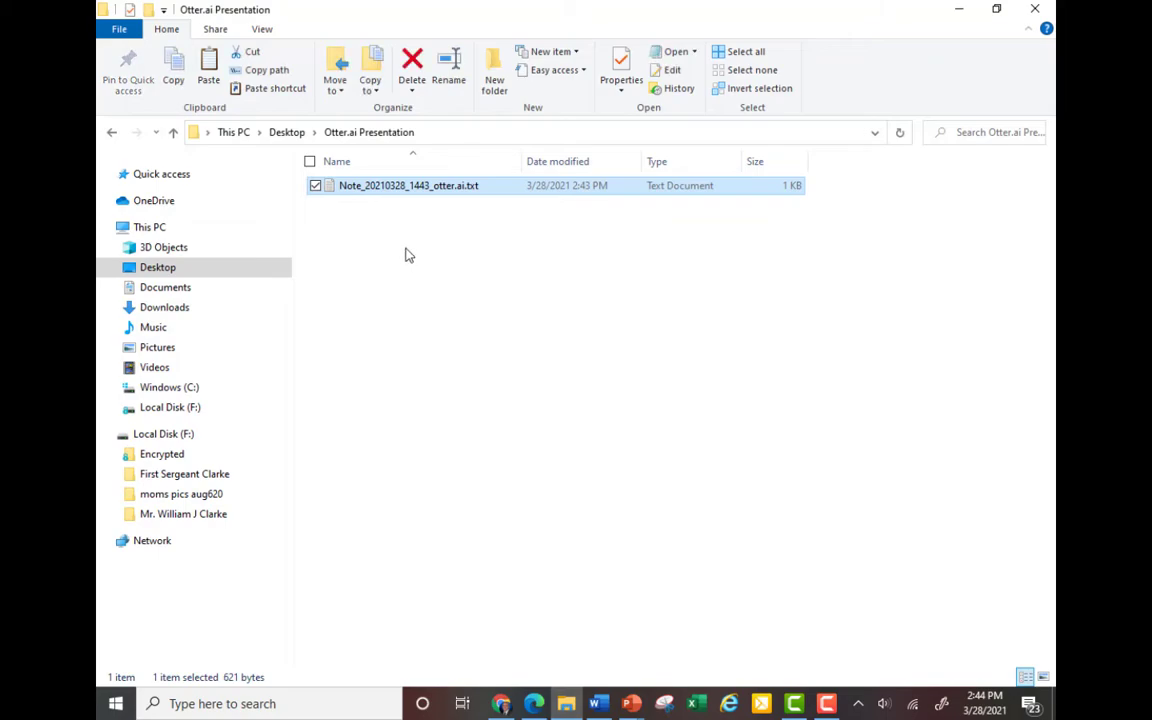
Rename the pasted transcript file as Learning Objective 2.txt
right_click(403, 189)
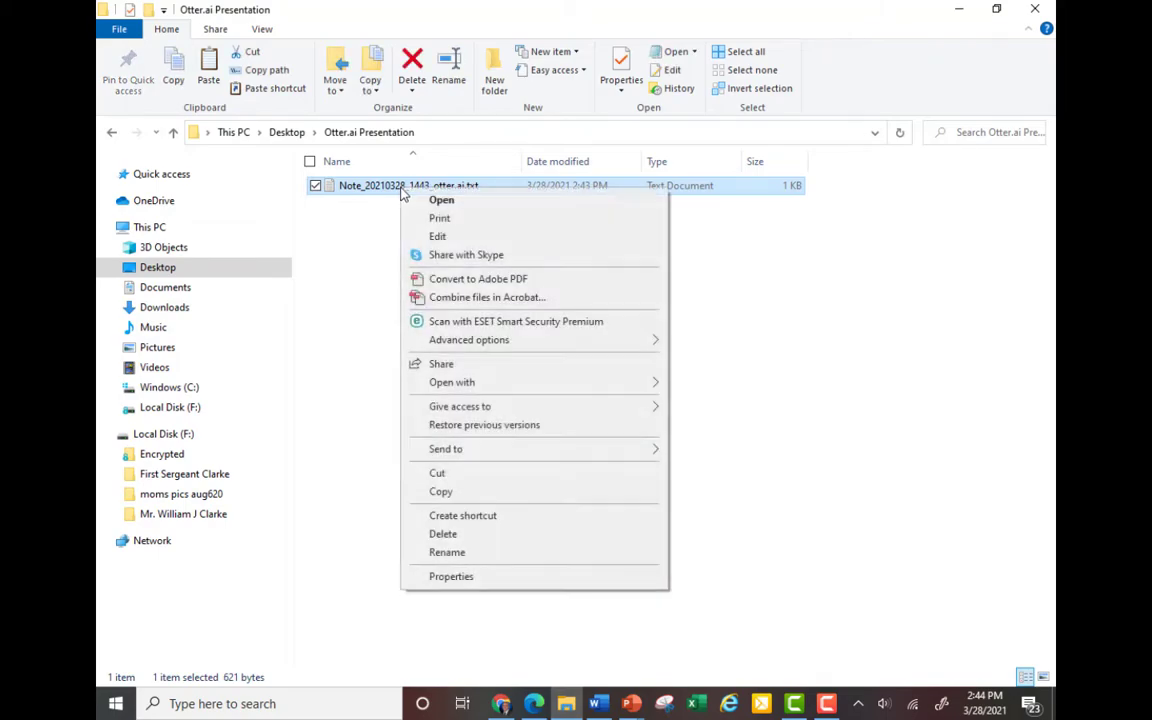
left_click(476, 552)
type("Learning ")
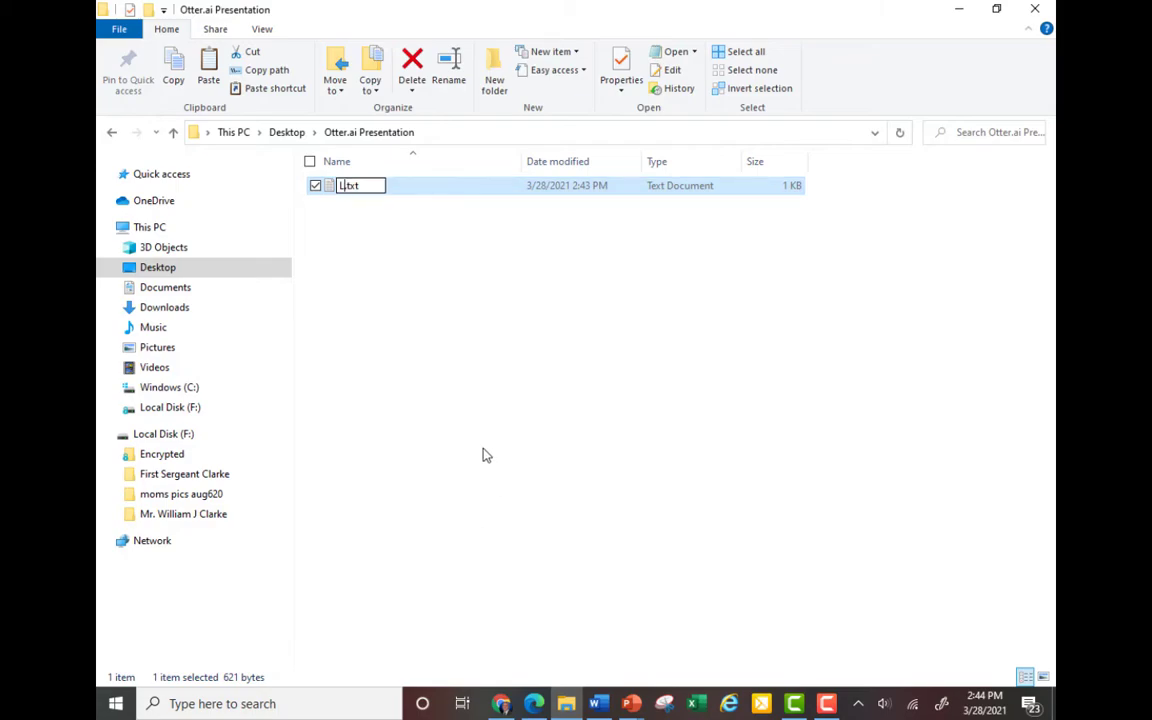
type("Obje")
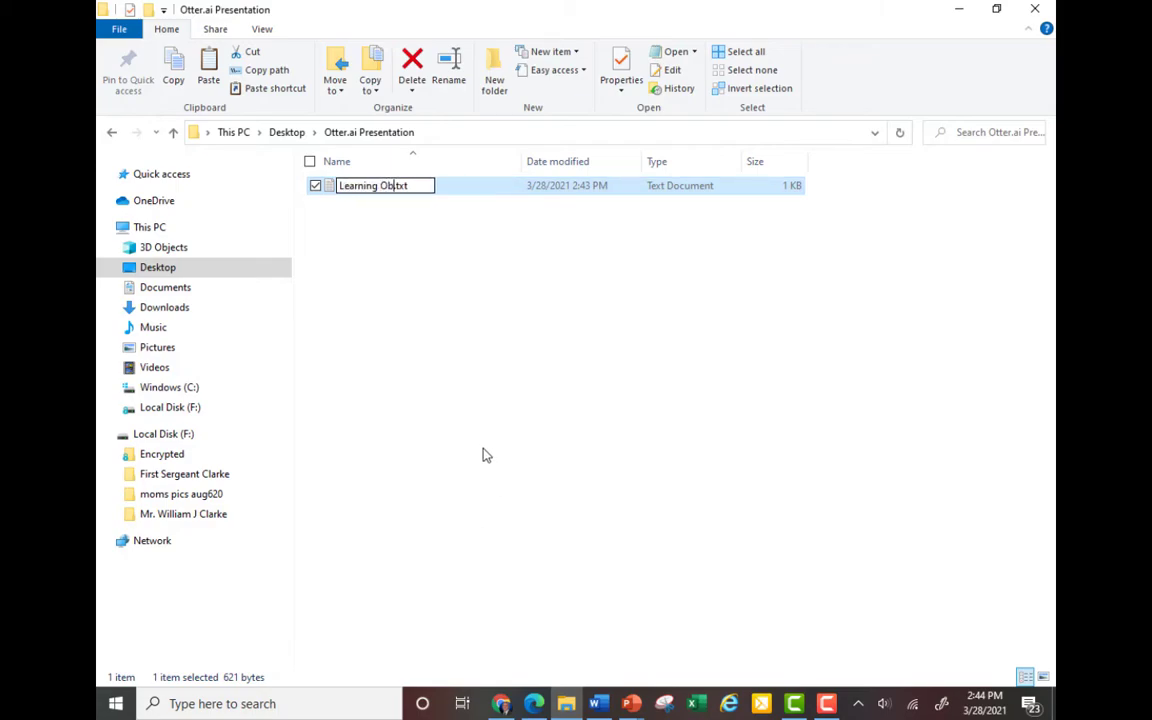
key("BackSpace")
key("BackSpace")
type("jective 2")
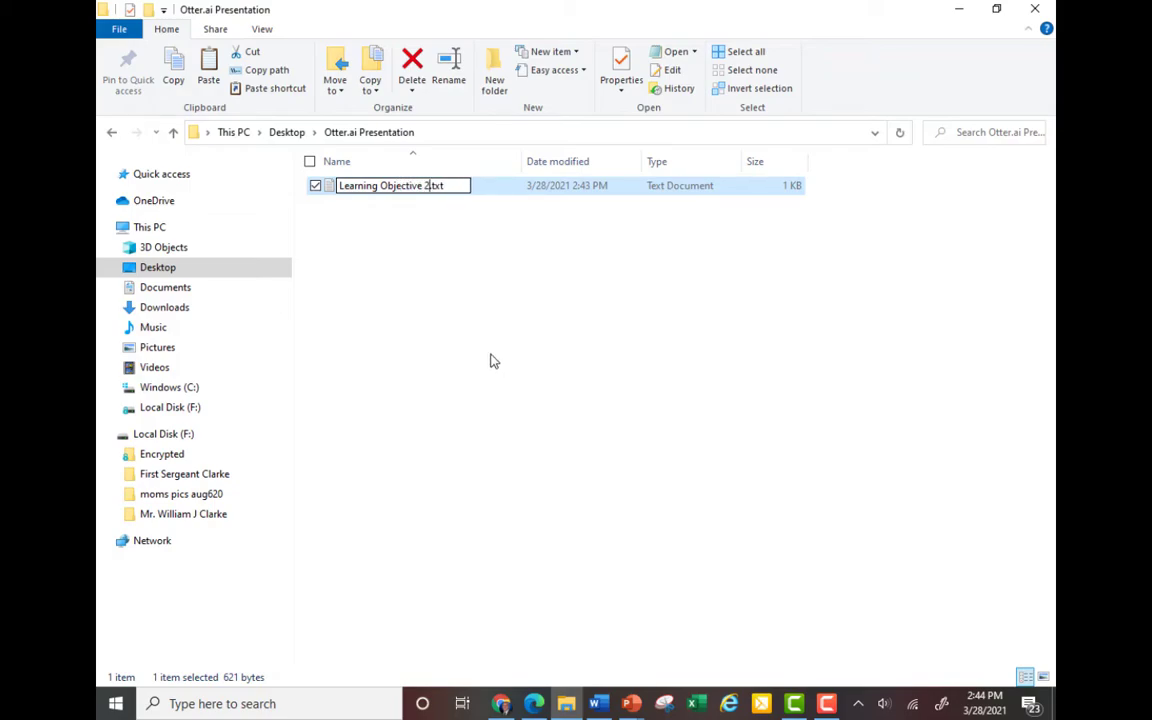
key("Return")
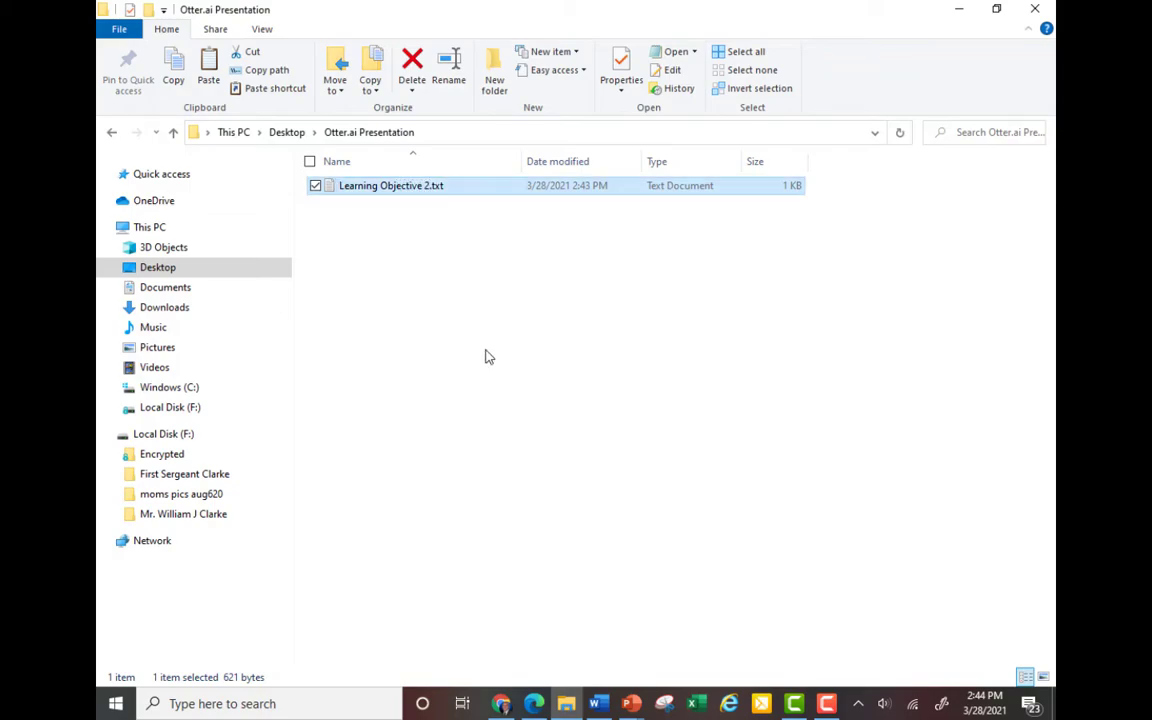
View the contents of Learning Objective 2.txt, close it, and return to the note in Otter
double_click(368, 190)
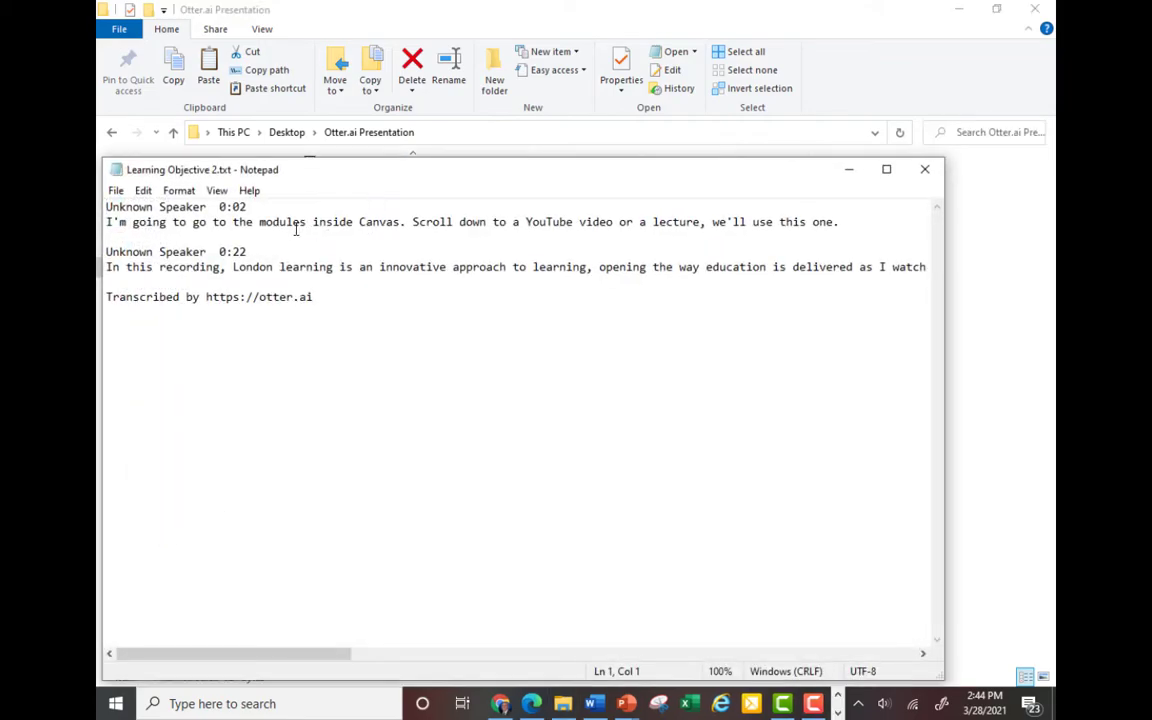
left_click(924, 173)
left_click(958, 9)
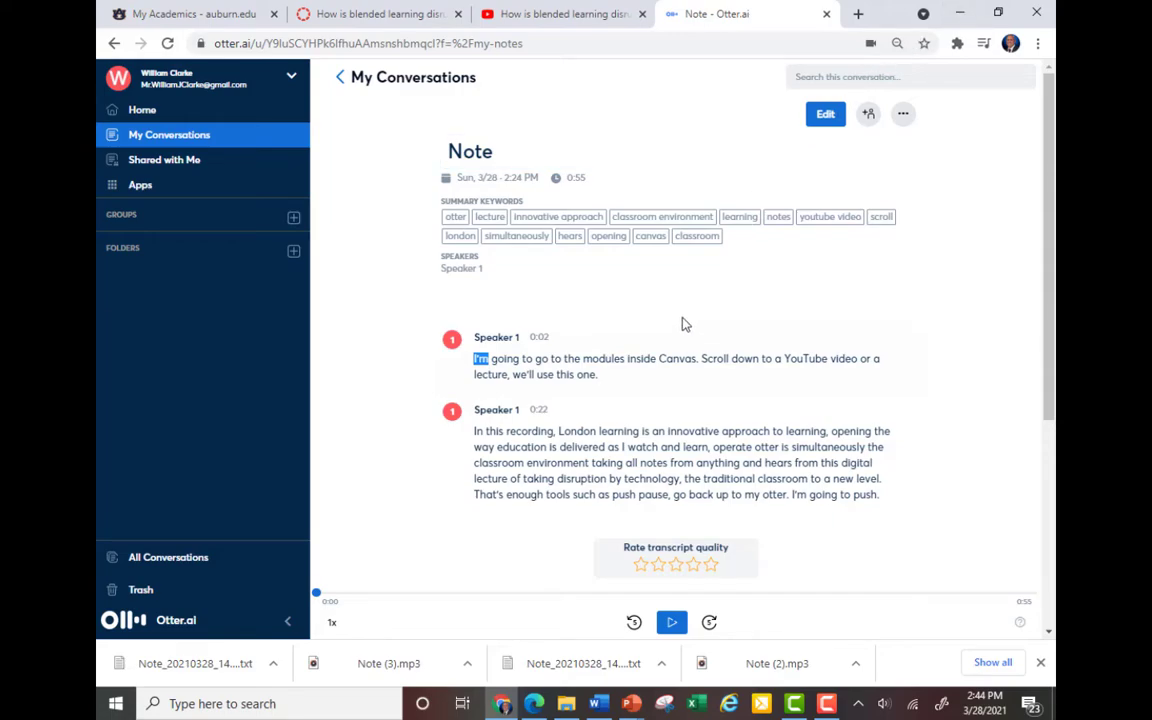
Export the audio of the 2:24 PM note and show the downloaded Note (4).mp3 in its folder
left_click(903, 116)
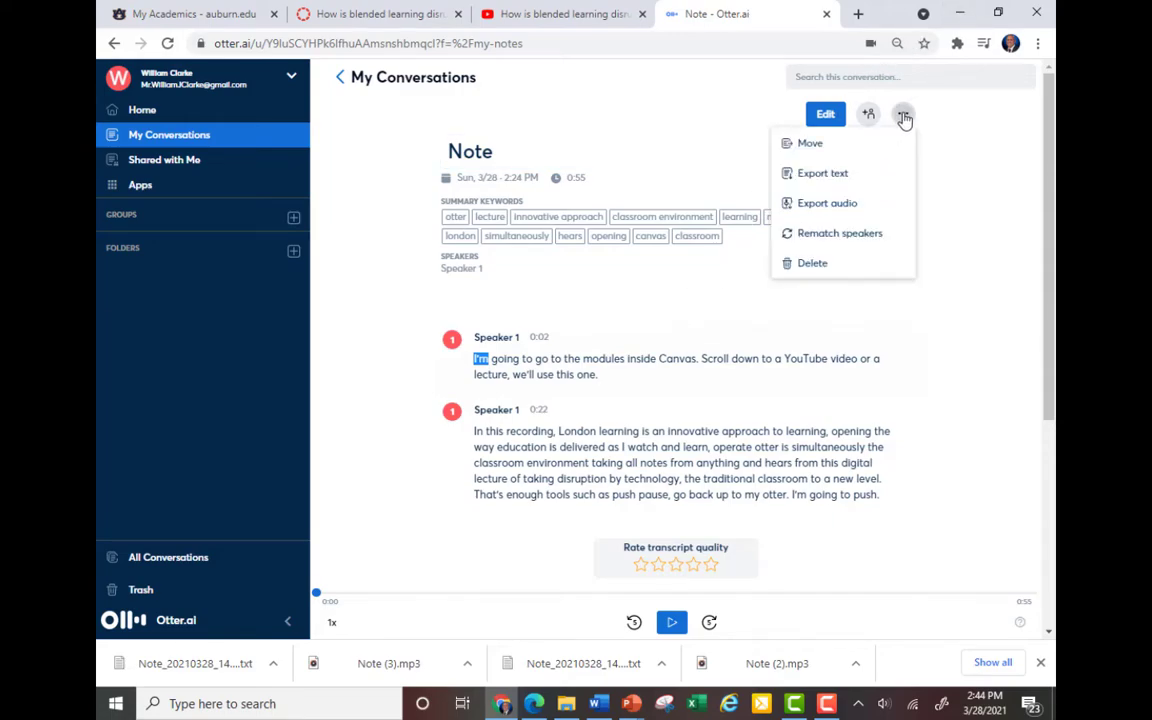
left_click(827, 204)
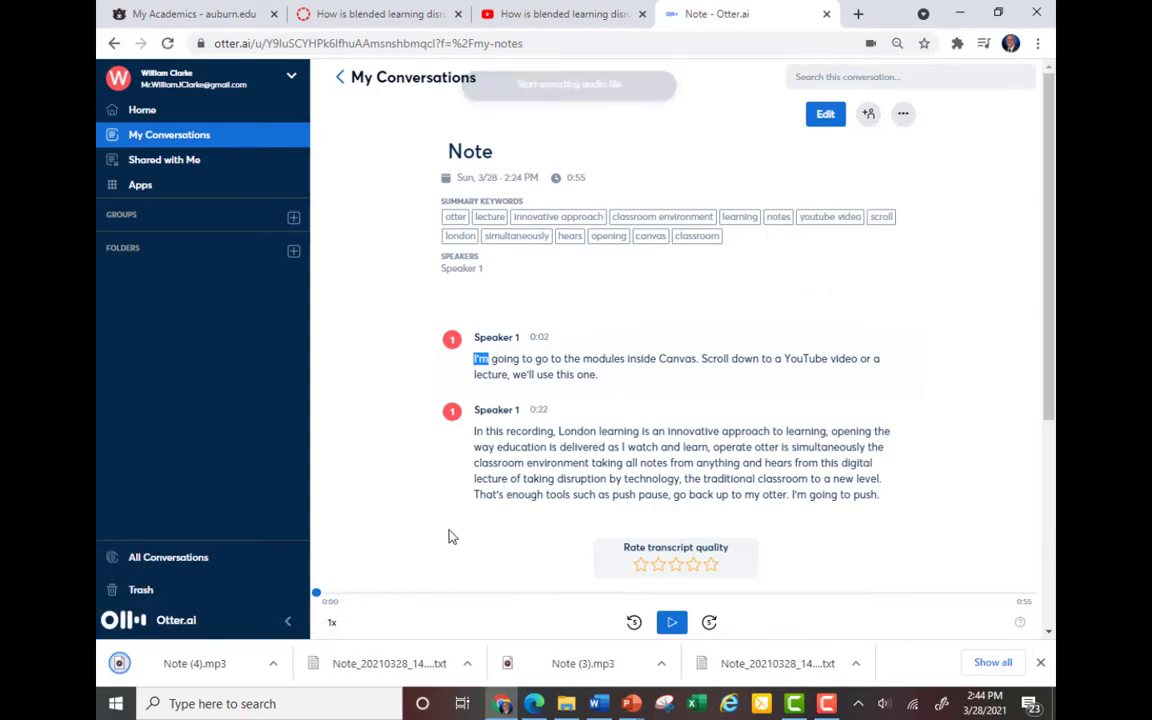
left_click(273, 664)
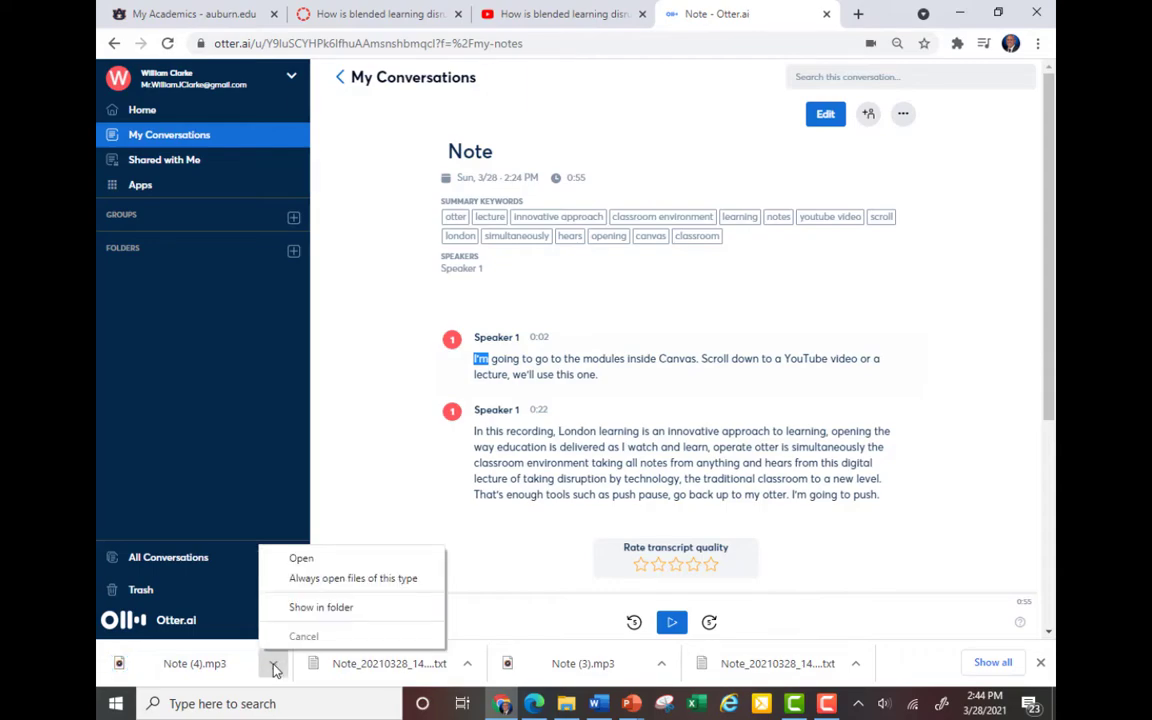
left_click(310, 607)
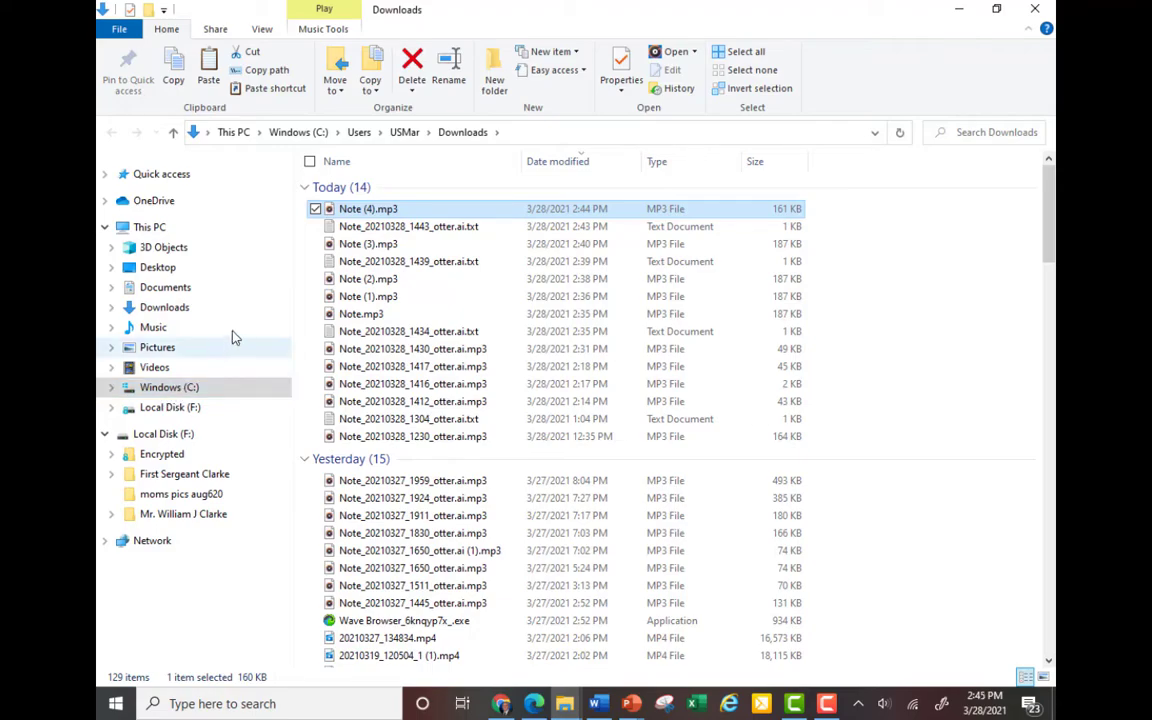
Copy Note (4).mp3 from Downloads into the Otter.ai Presentation folder on the Desktop
right_click(357, 210)
left_click(411, 484)
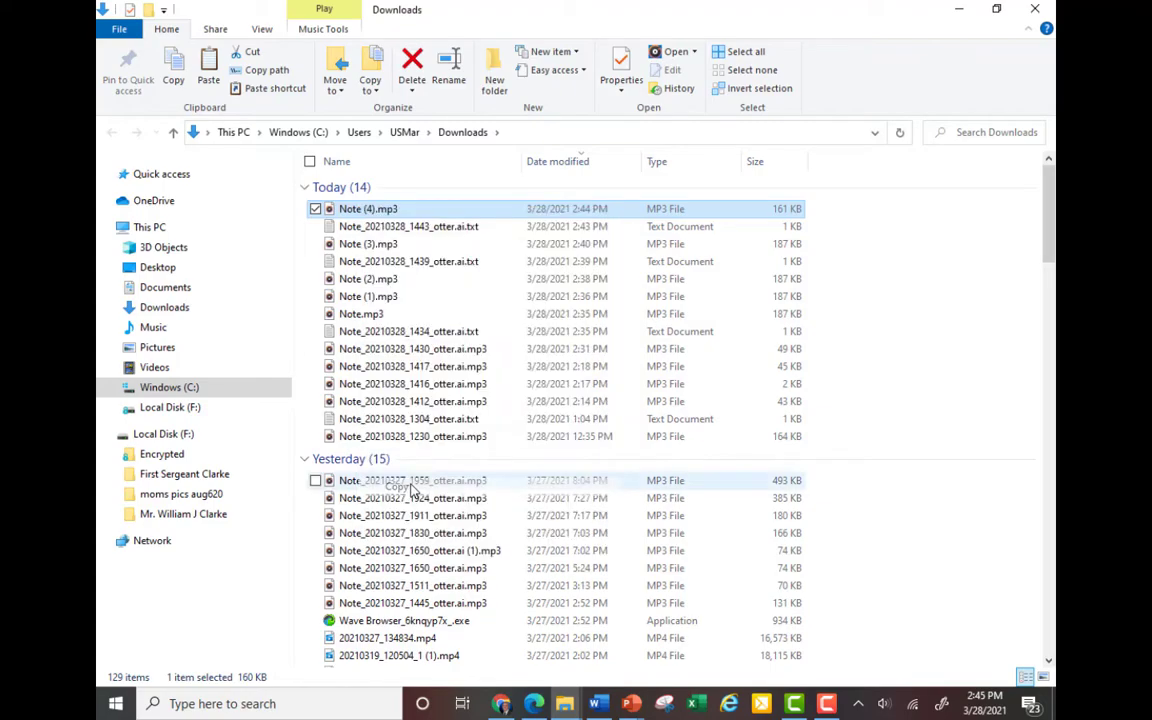
left_click(157, 268)
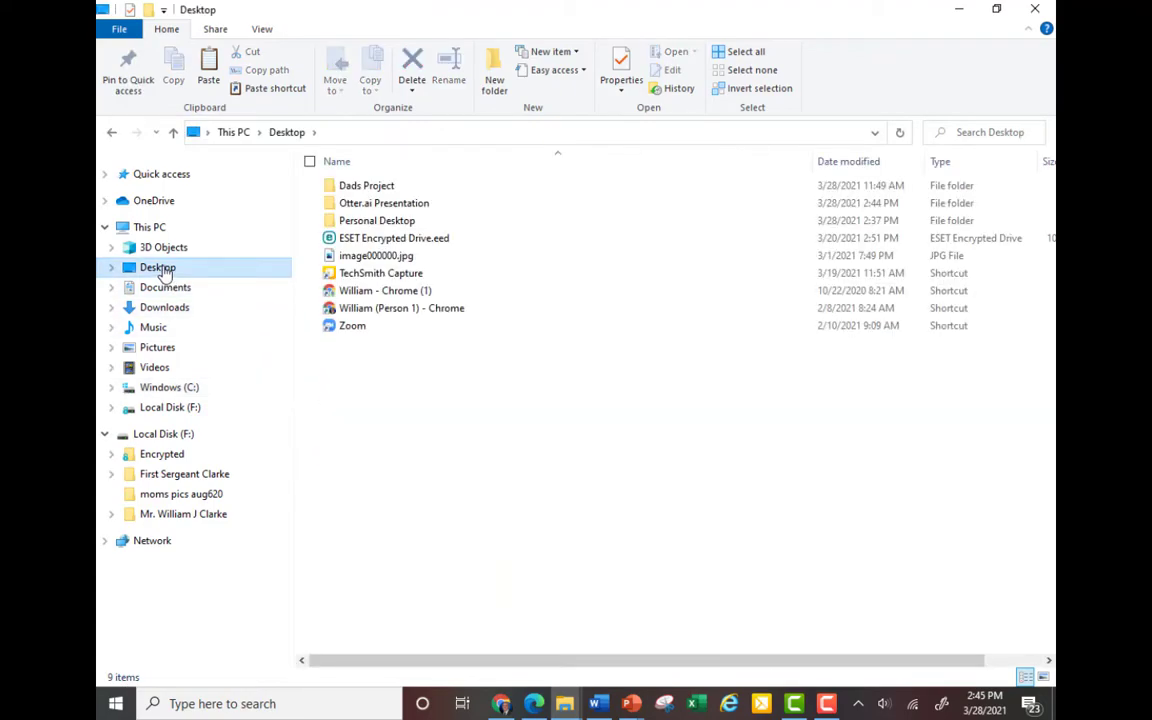
left_click(352, 208)
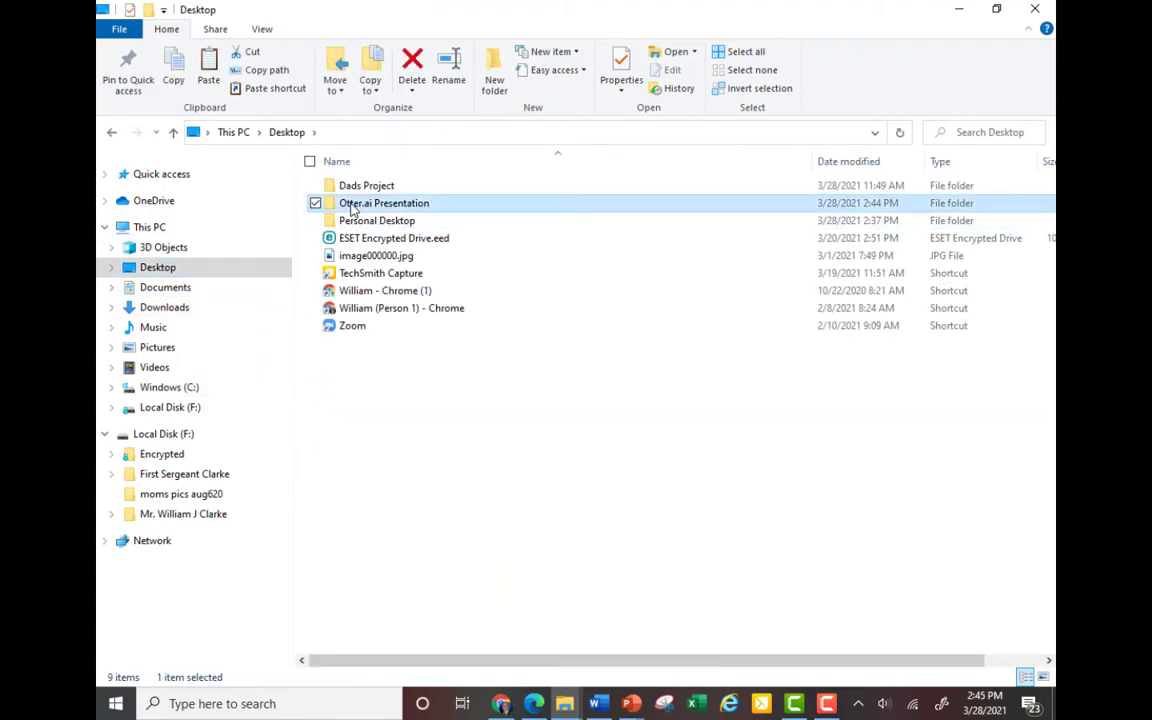
double_click(337, 208)
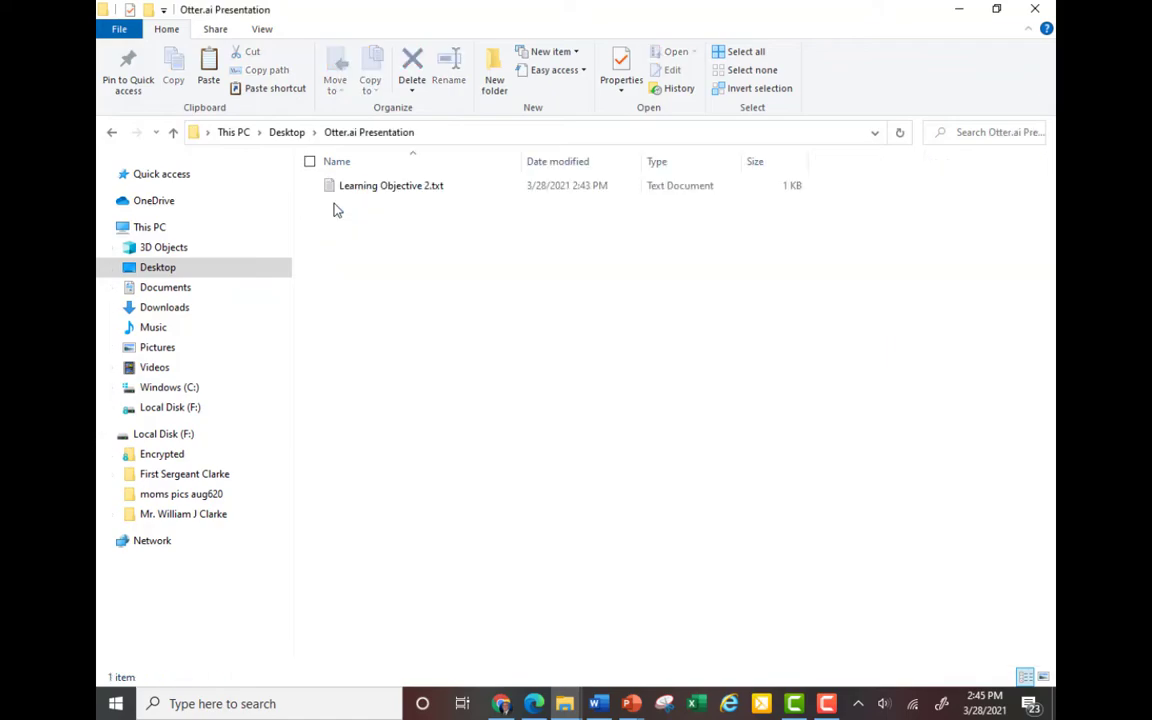
right_click(355, 224)
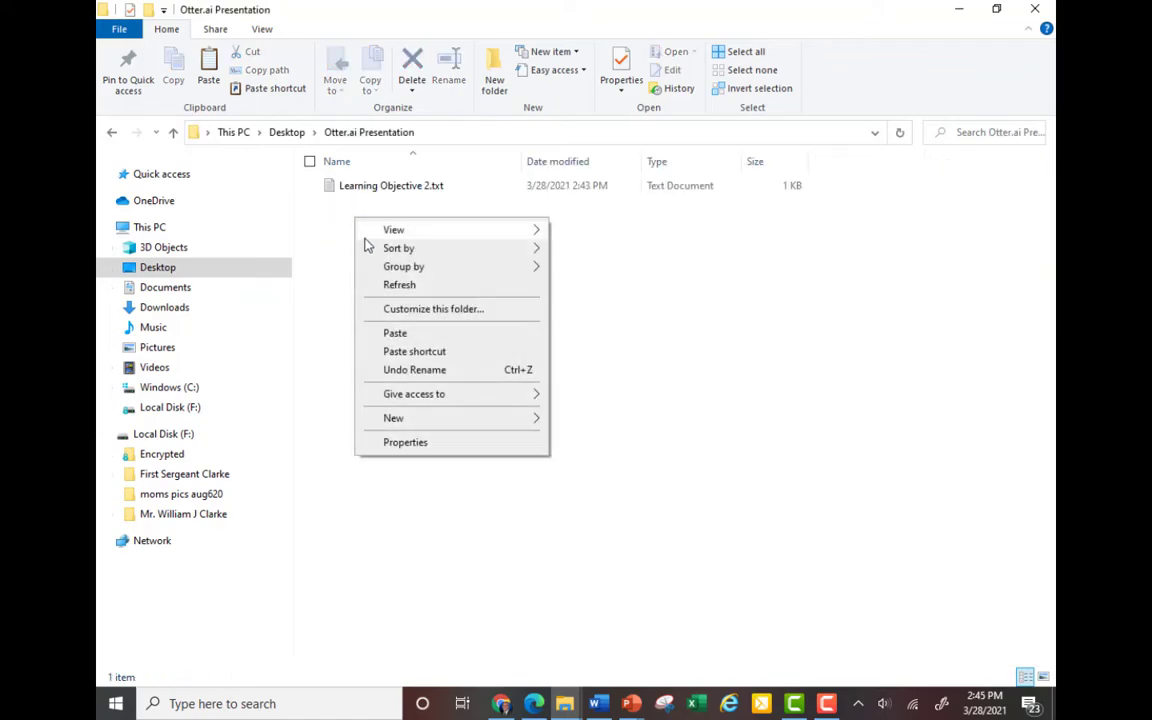
left_click(399, 334)
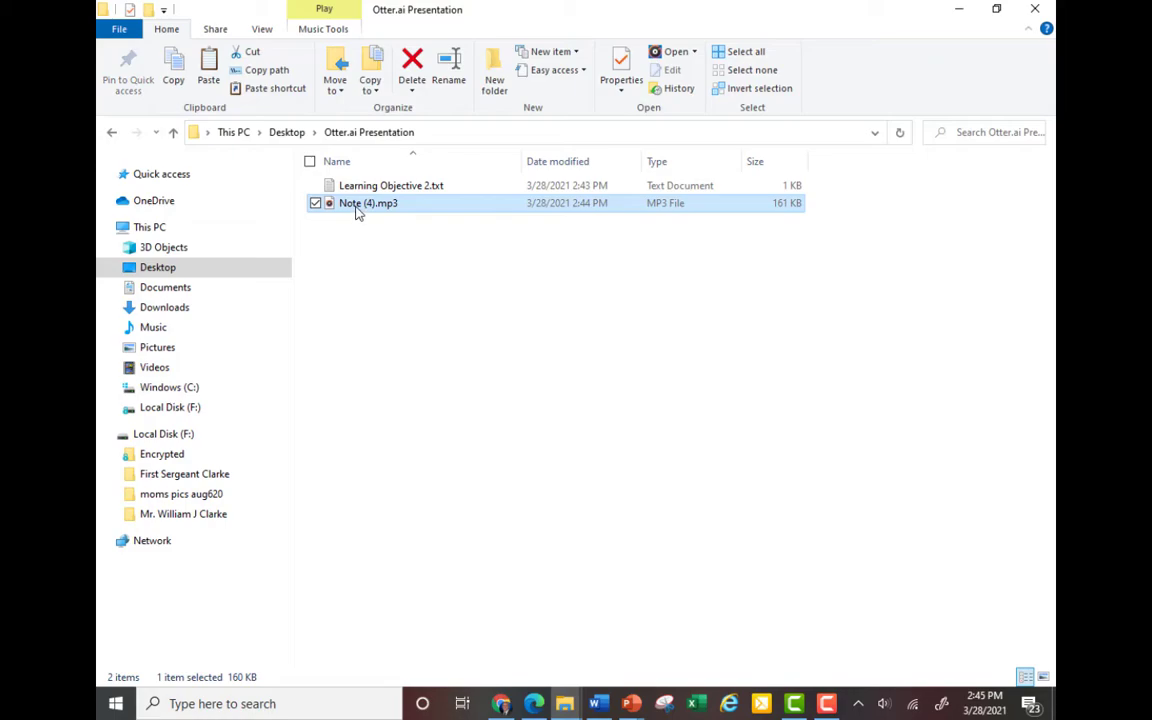
Rename the copied Note (4).mp3 as Learning Objective 2.mp3
right_click(357, 212)
left_click(401, 547)
type("Learning")
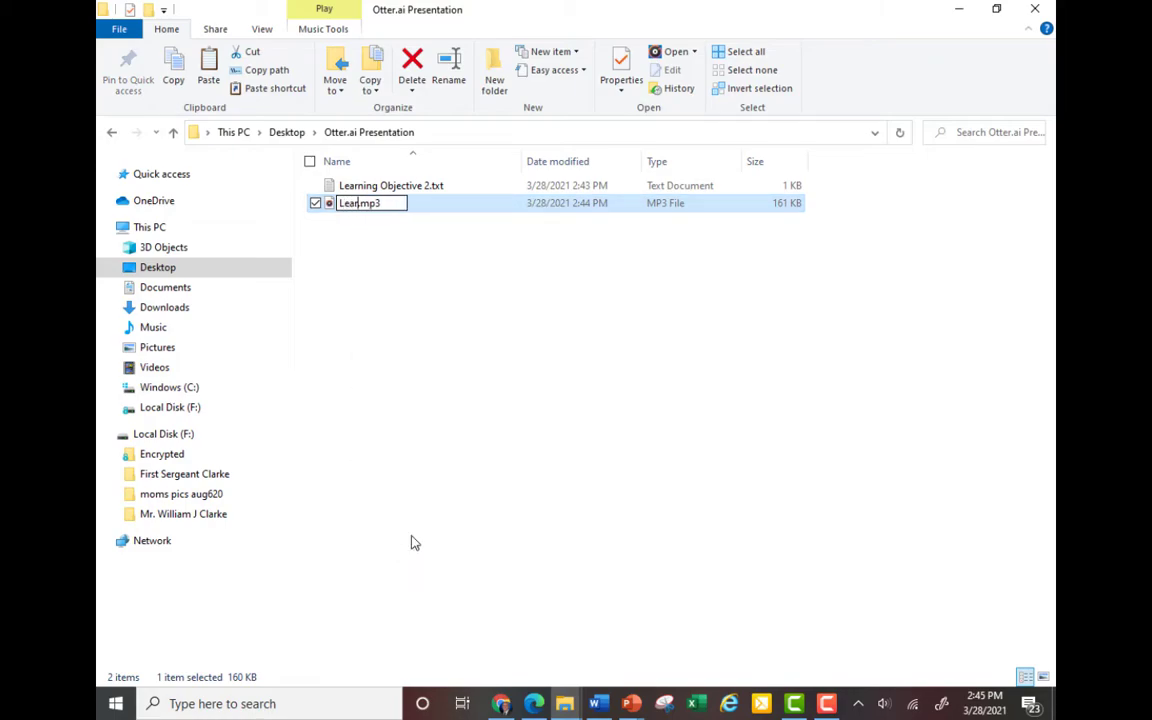
type(" Object")
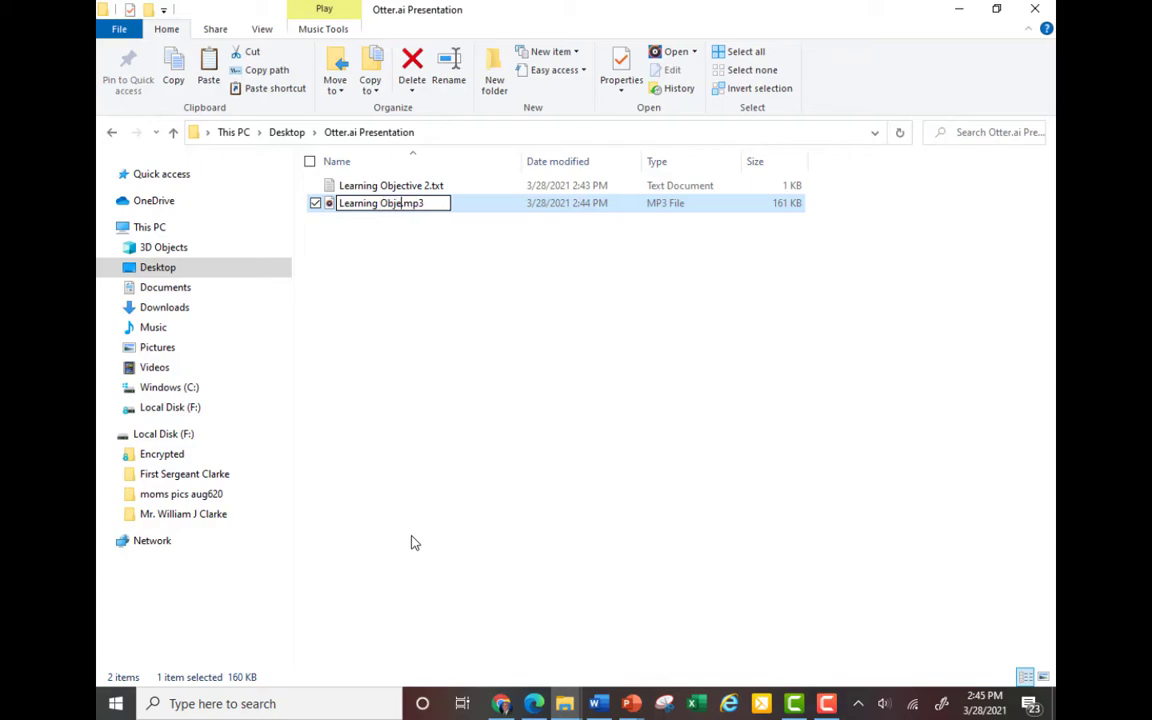
type("ive")
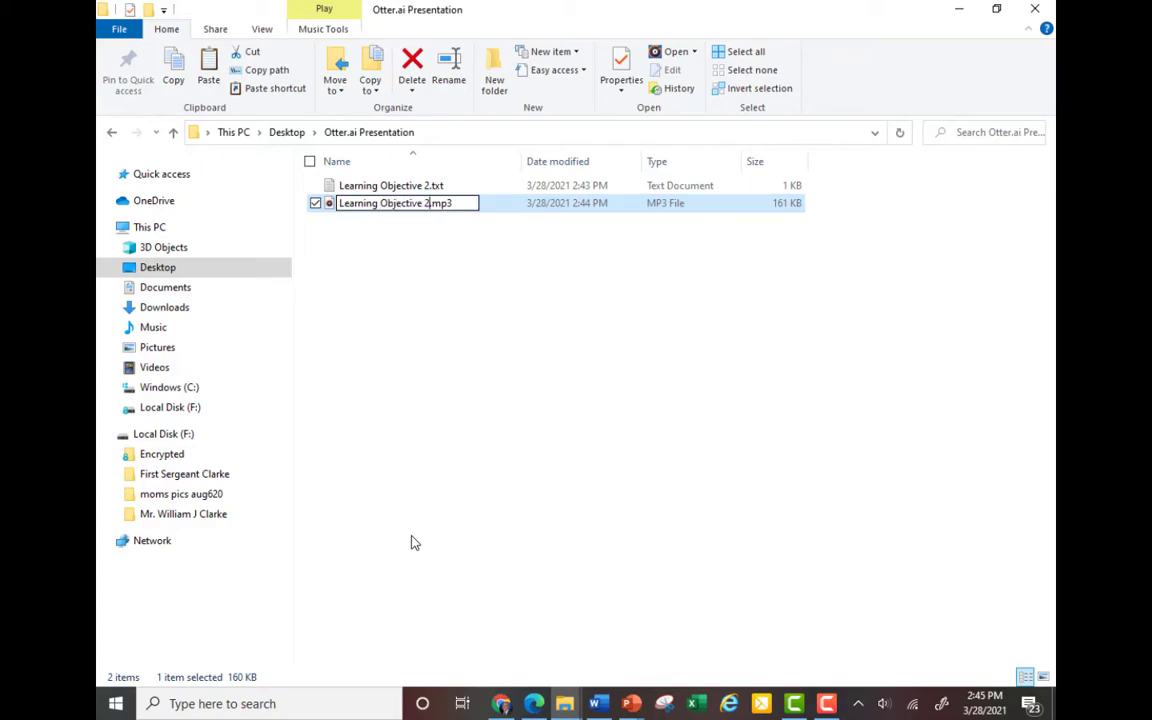
type(" 2")
key("Return")
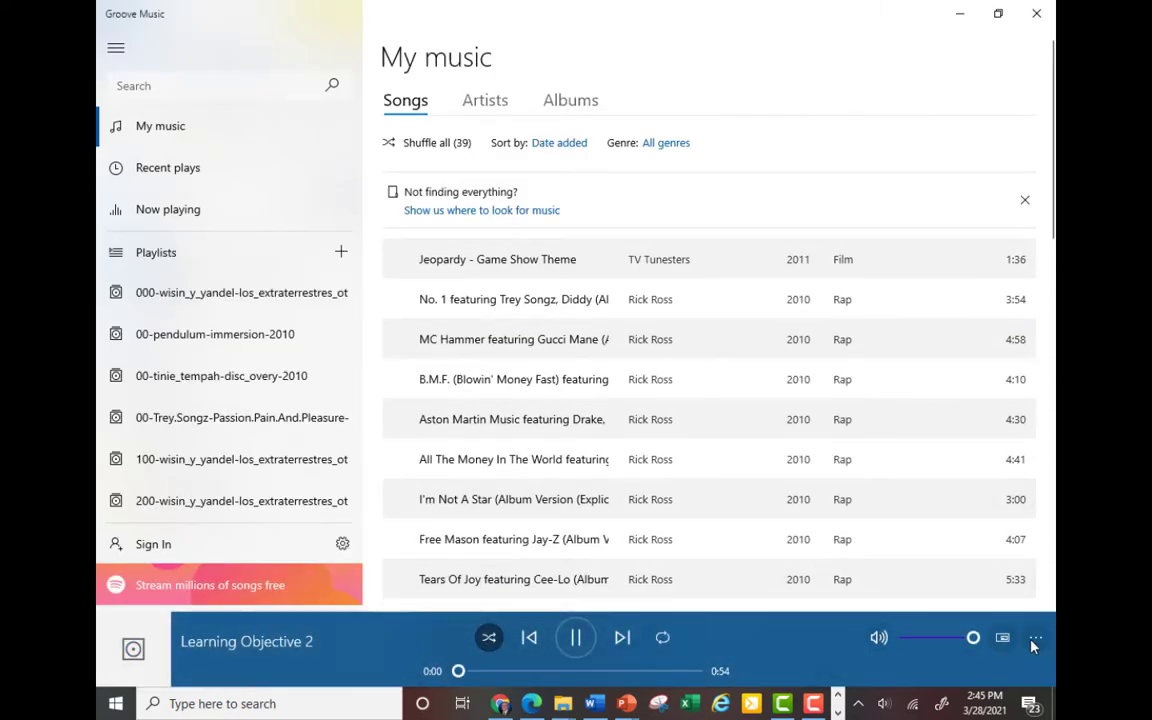
Listen to Learning Objective 2.mp3 in full screen until about 0:27, and close the player and the folder window to return to Otter
left_click(1034, 639)
left_click(928, 617)
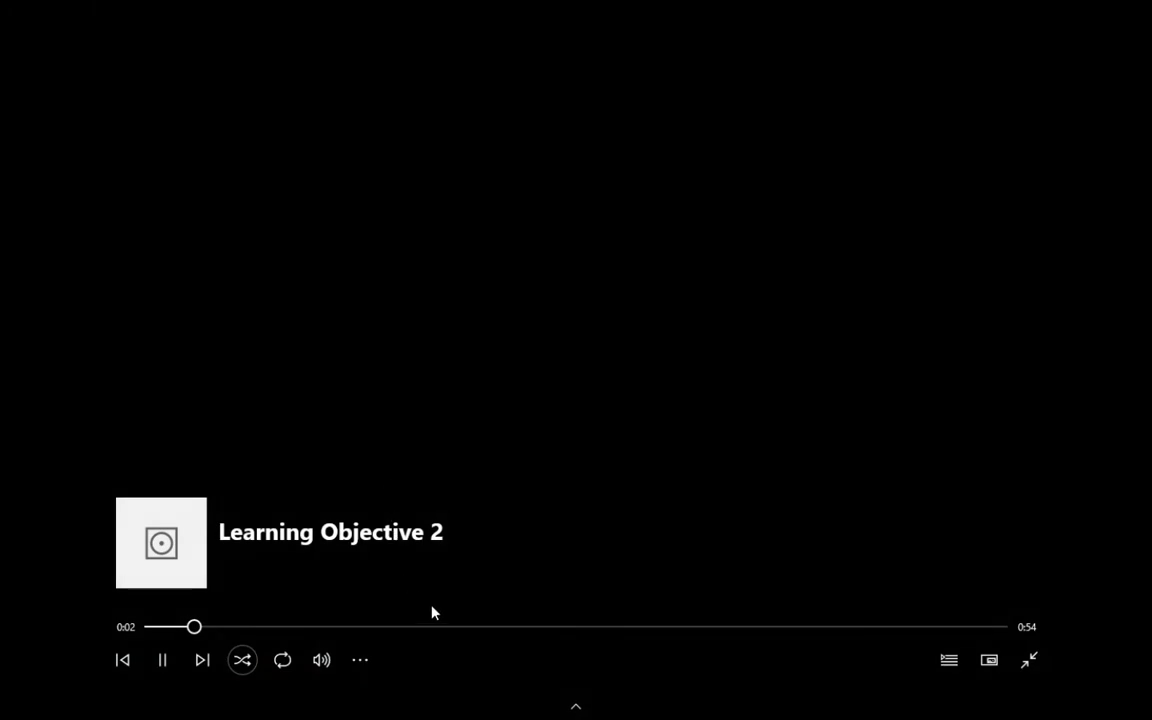
left_click(446, 626)
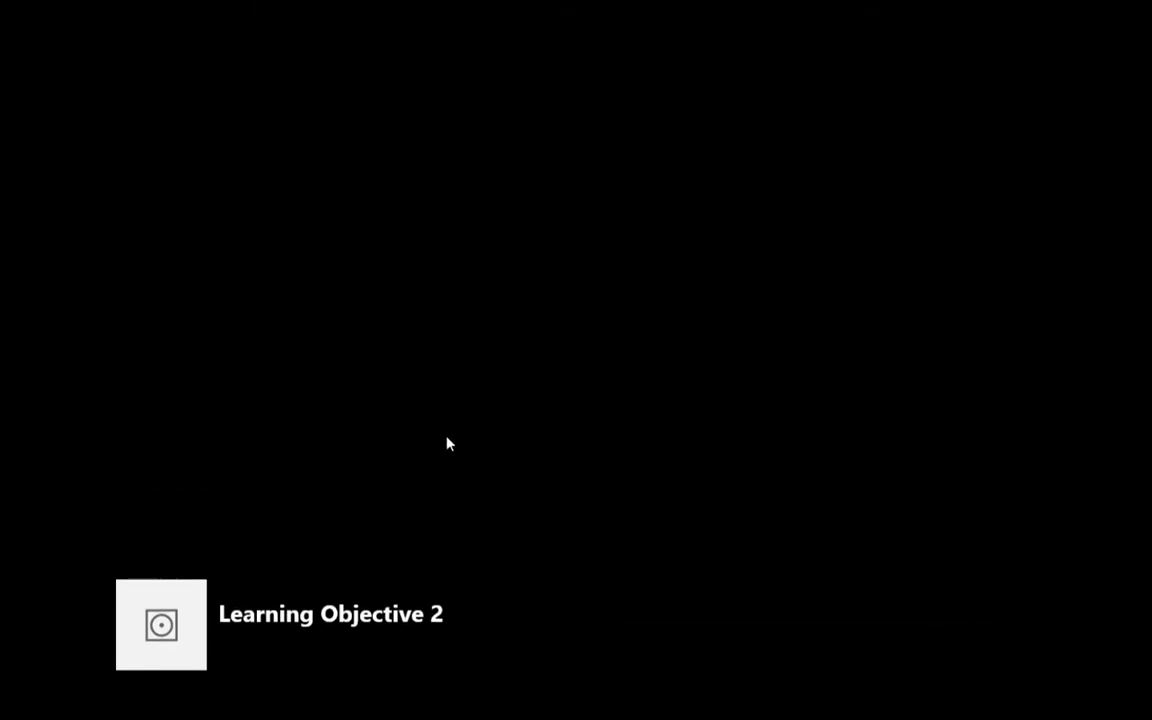
key("Escape")
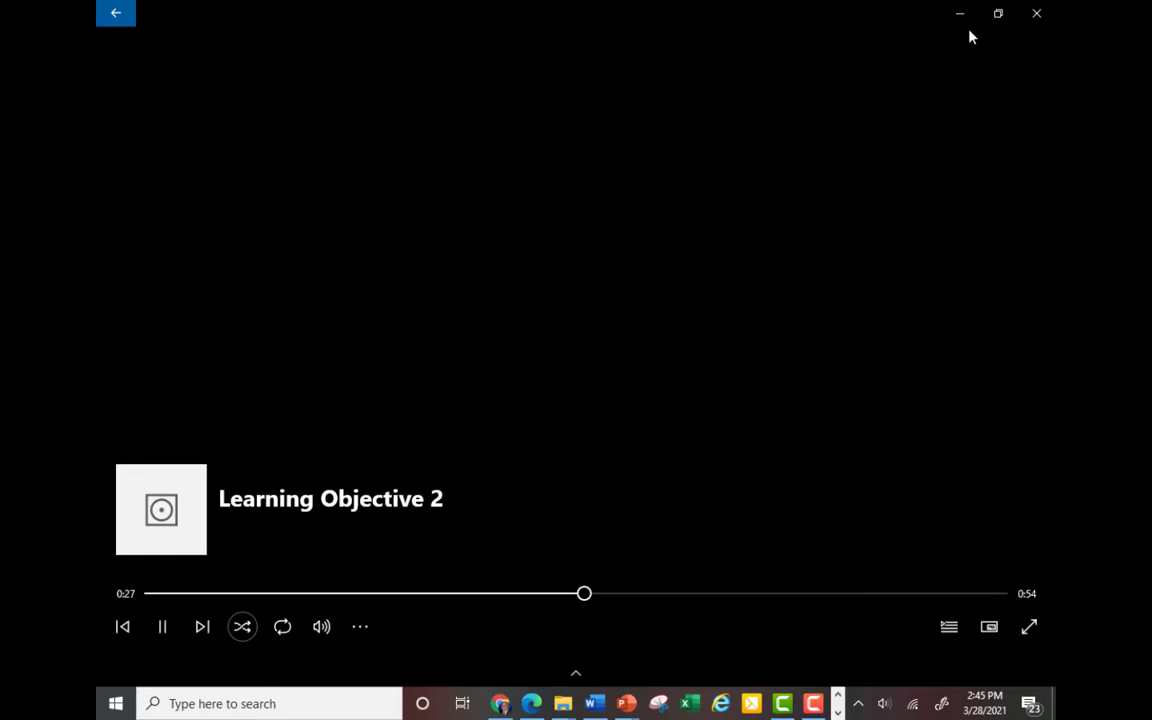
left_click(1036, 13)
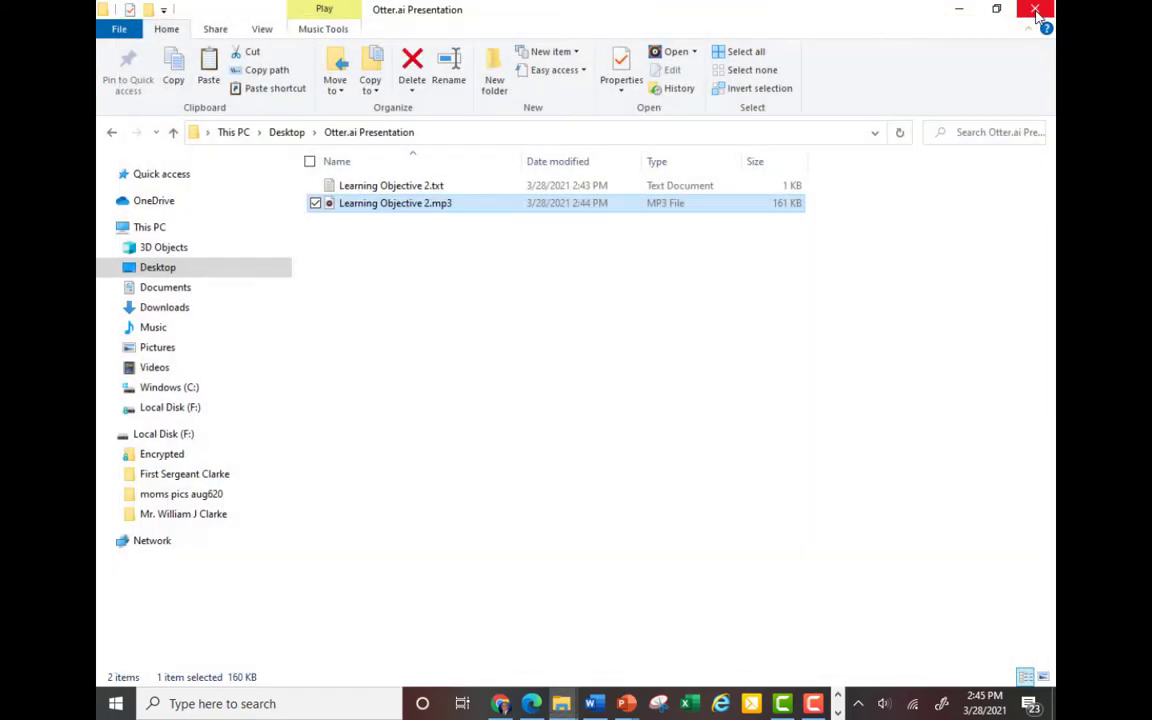
left_click(375, 241)
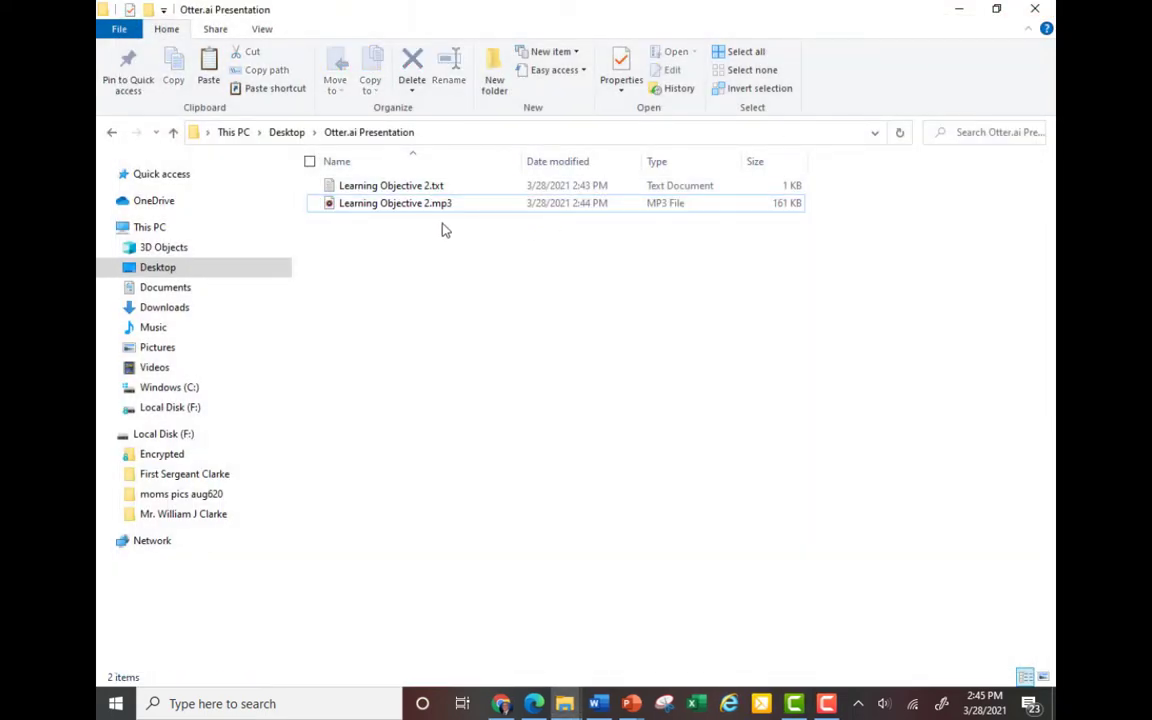
left_click(1034, 10)
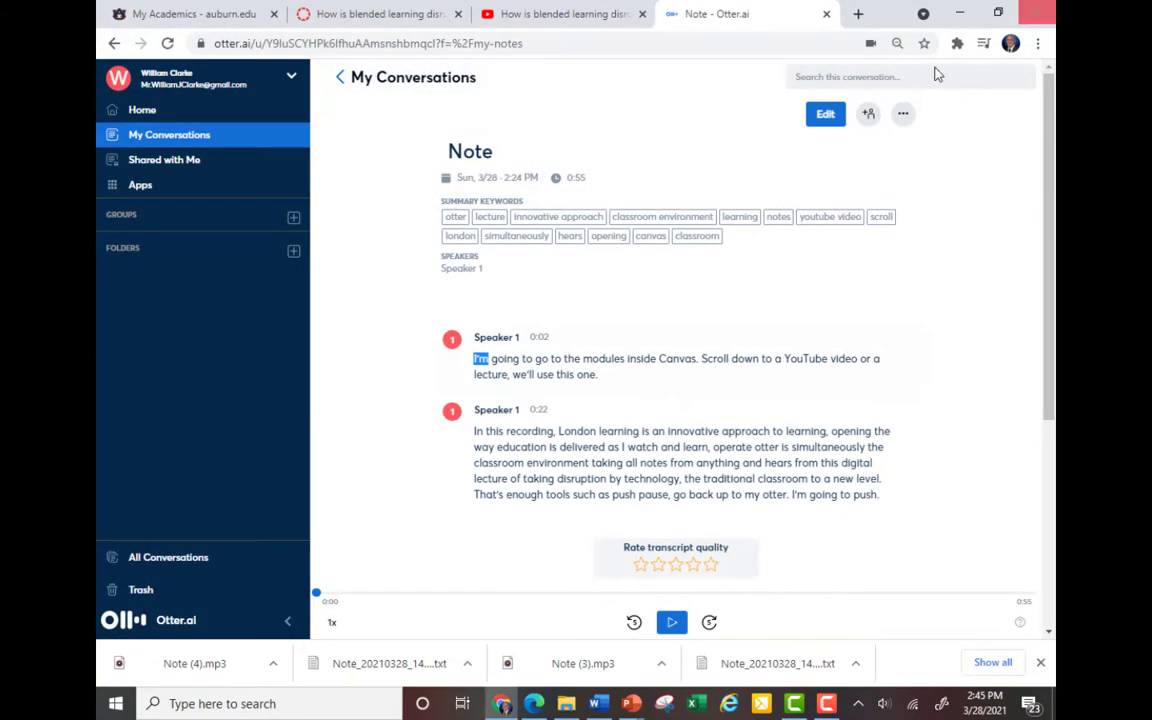
left_click(1021, 622)
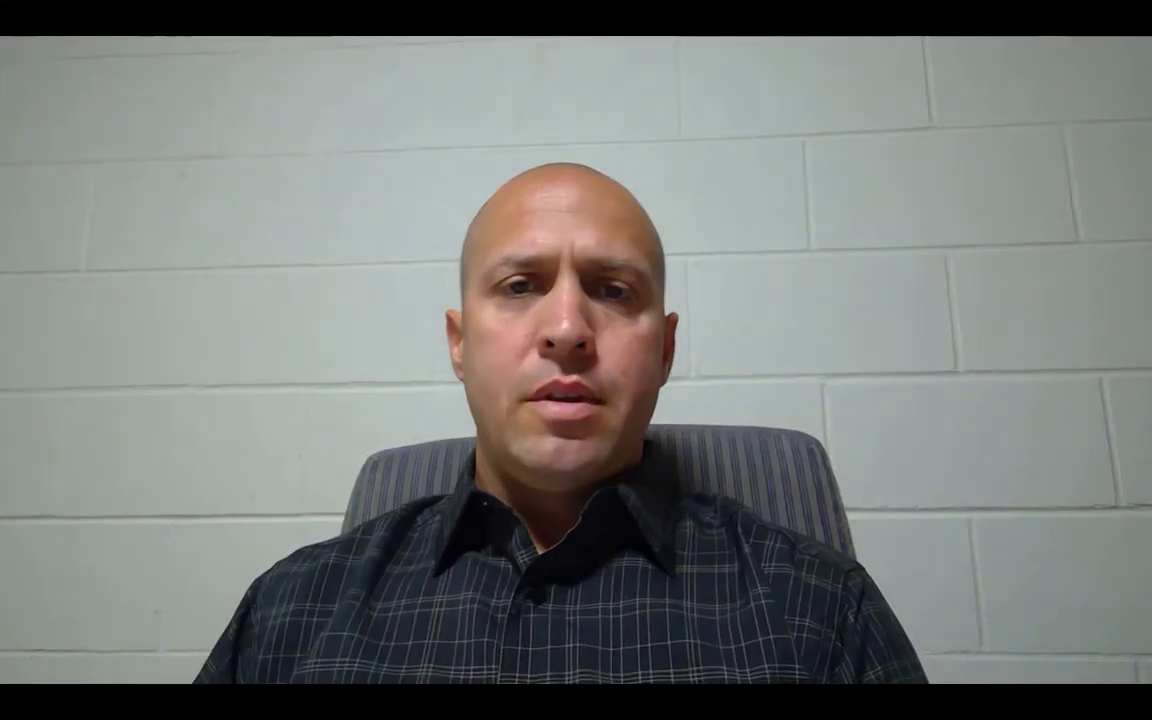
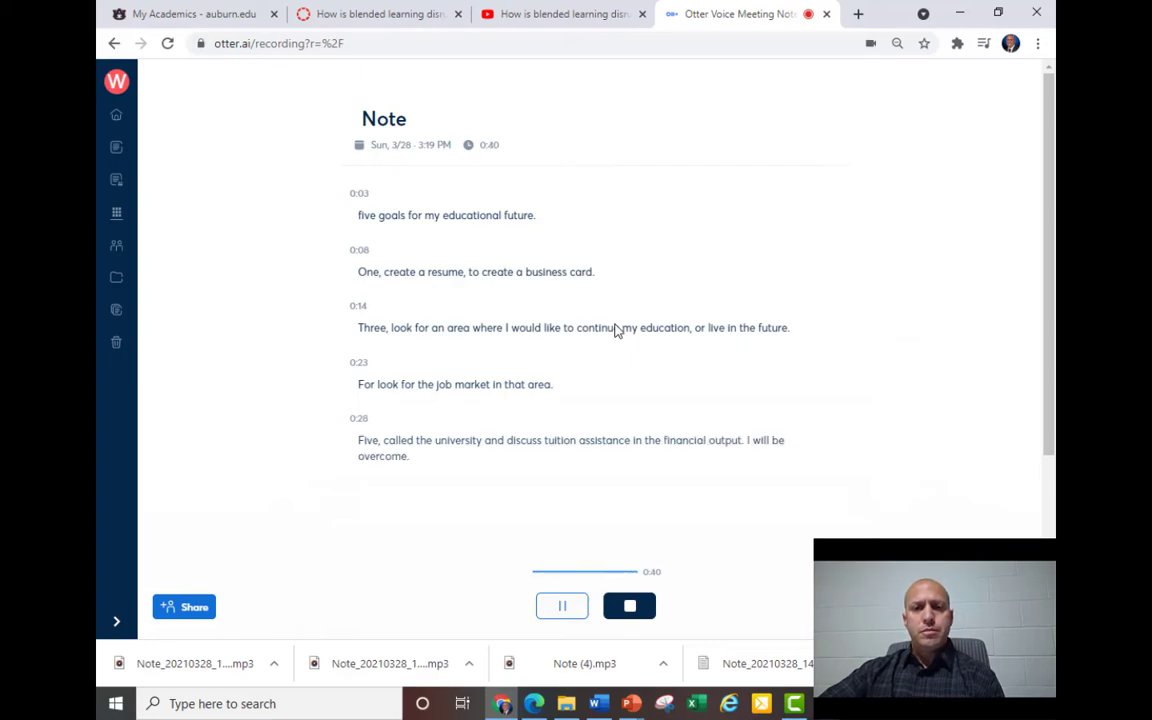
Stop the recording of the five educational goals and start a new recording from the Otter home page
left_click(630, 607)
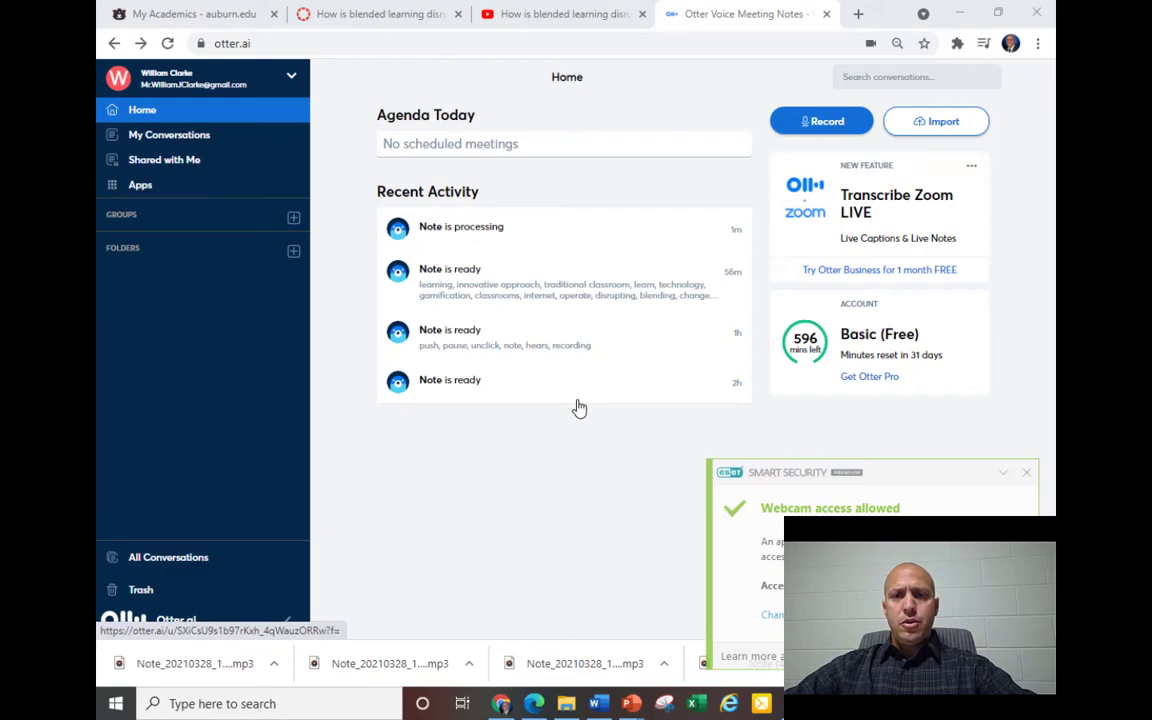
left_click(820, 122)
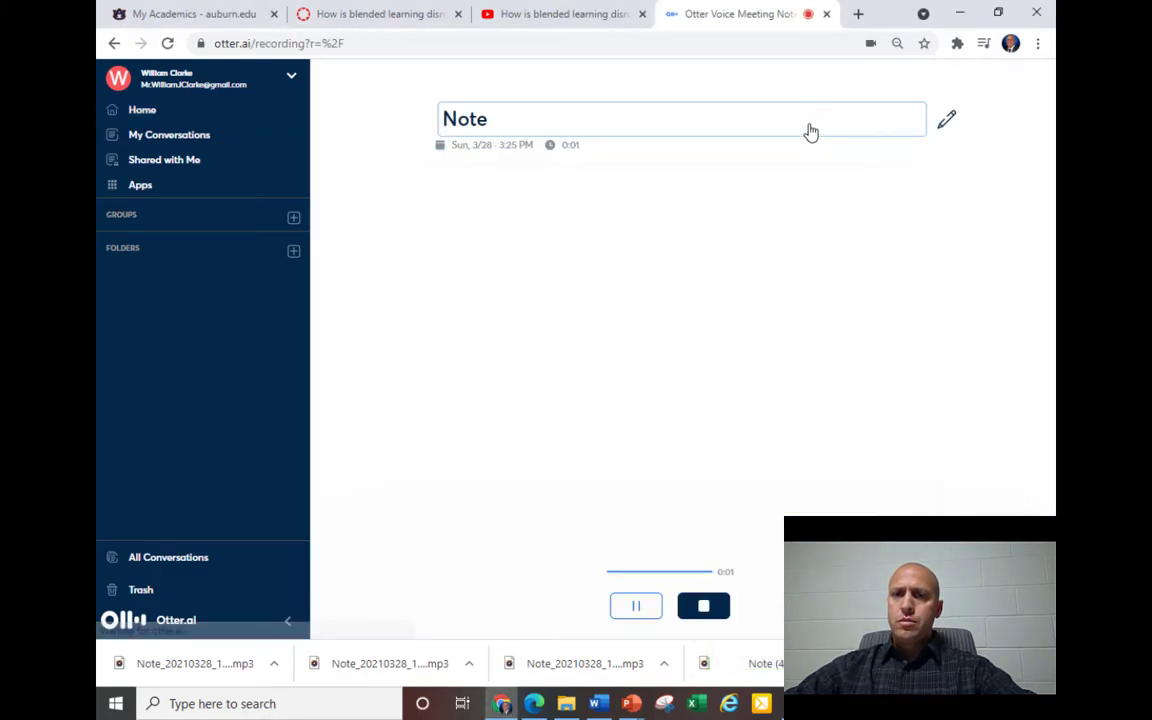
Search YouTube for bloom's taxonomy and open the video Bloom's Taxonomy: Structuring The Learning Journey
left_click(545, 22)
left_click(483, 80)
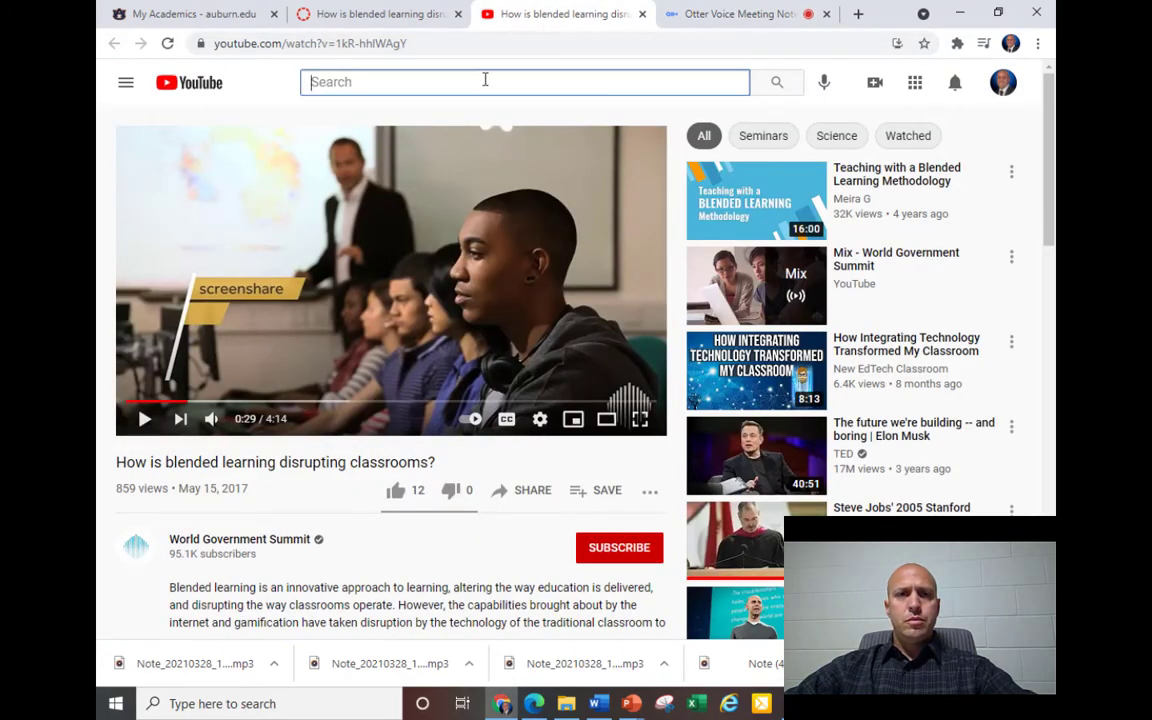
type("Blooms t")
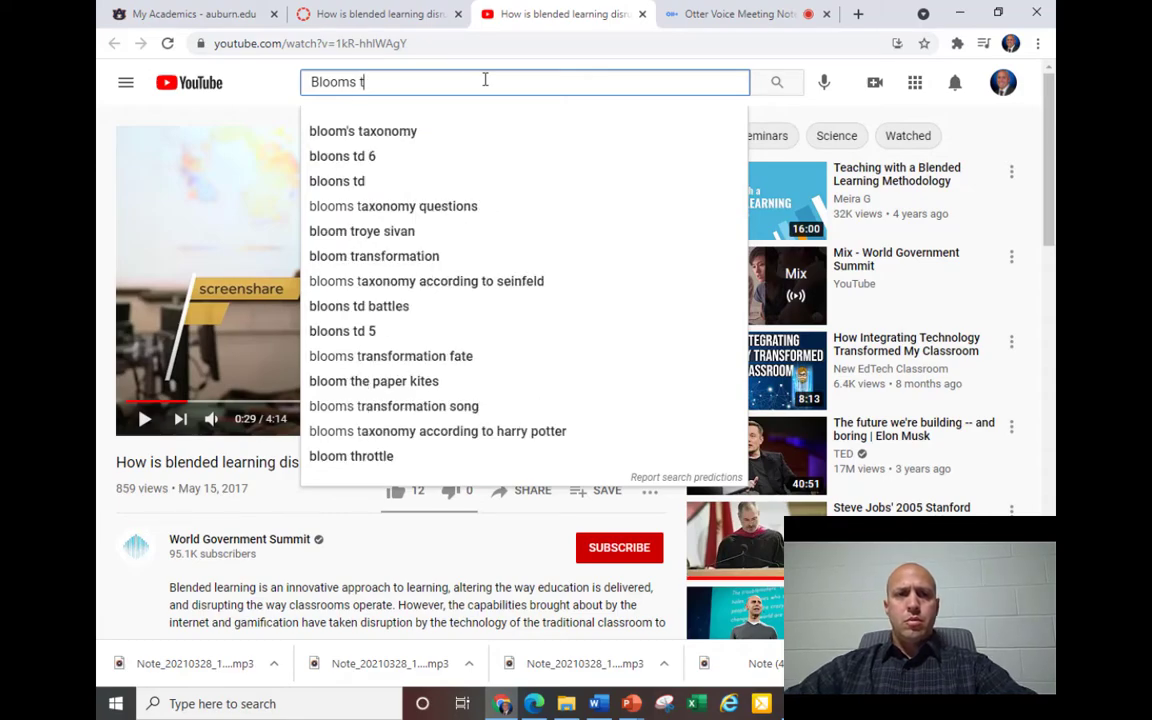
left_click(430, 131)
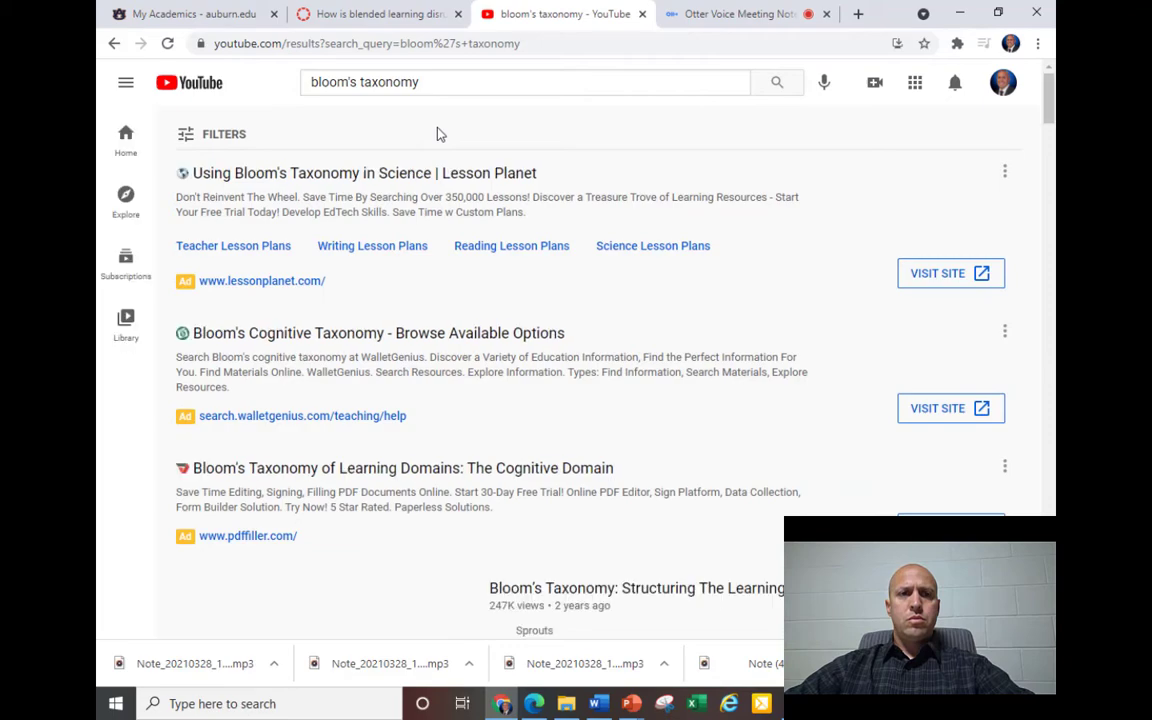
scroll(410, 222, "down", 3)
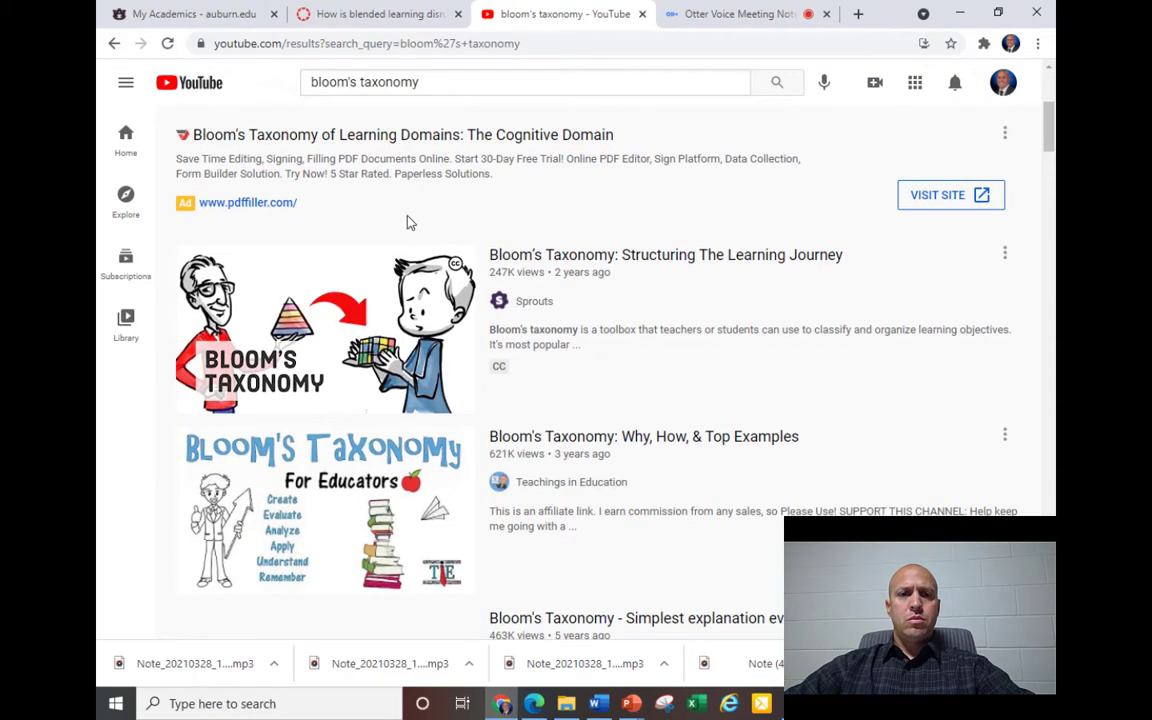
left_click(366, 310)
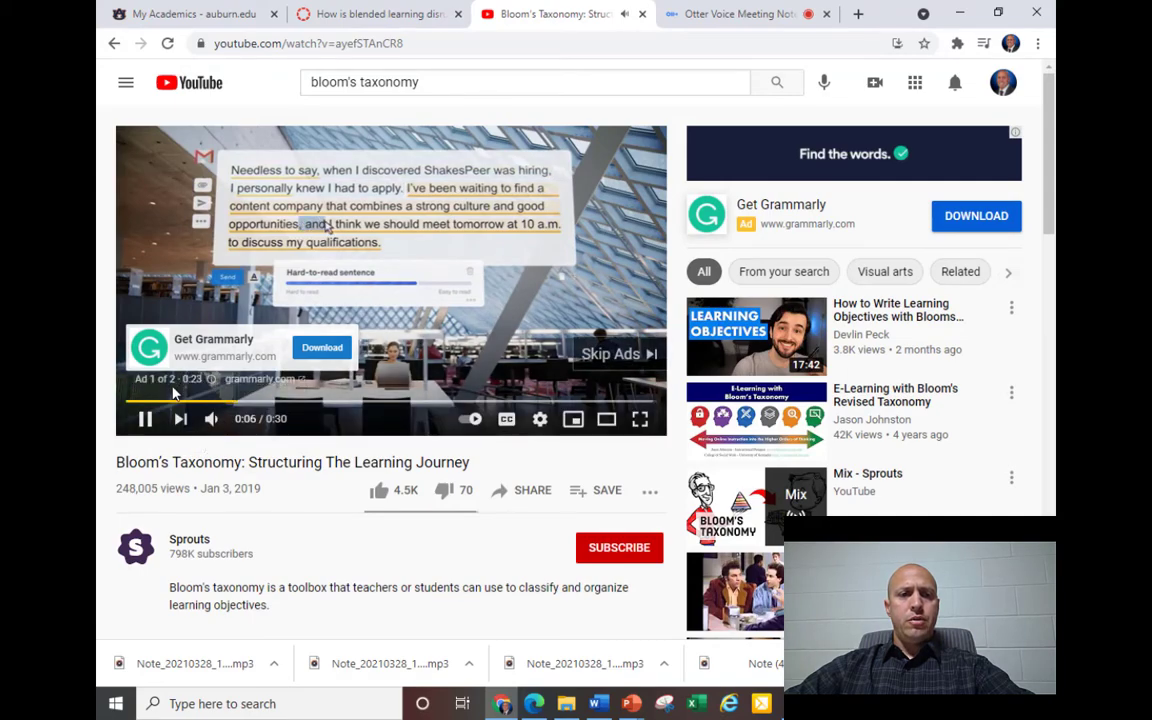
Pause the Otter recording, and skip the video's ad, leaving the Bloom's Taxonomy video paused at 0:00
left_click(679, 18)
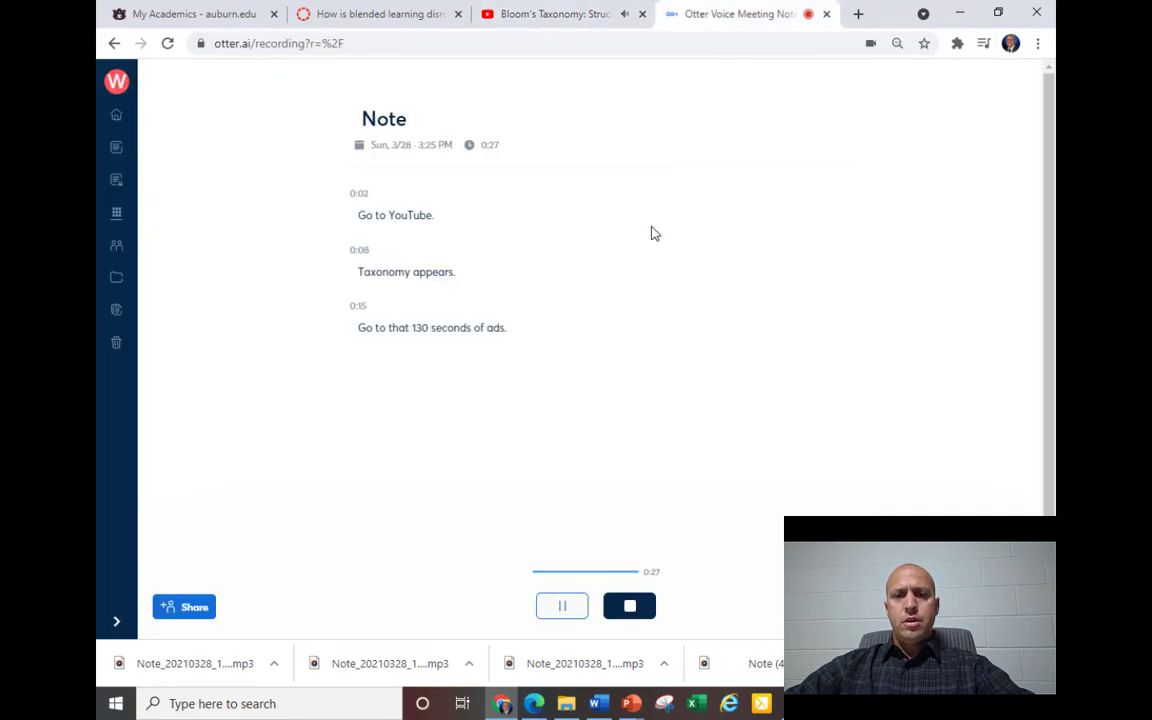
left_click(562, 608)
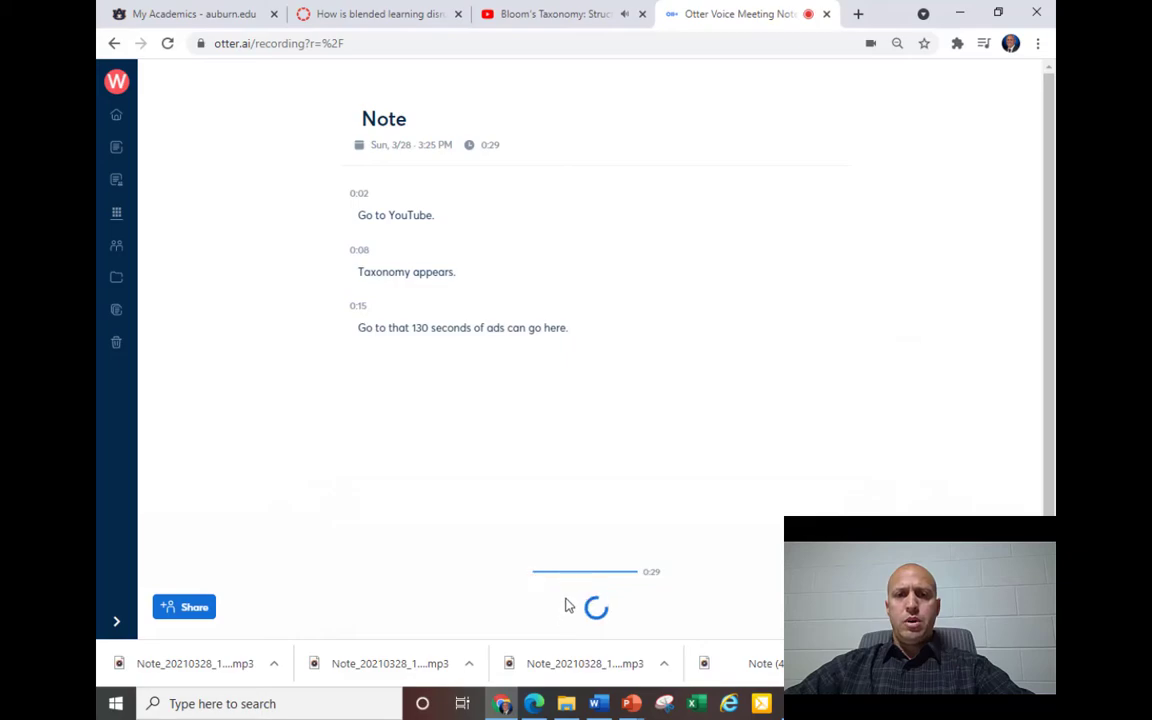
left_click(555, 16)
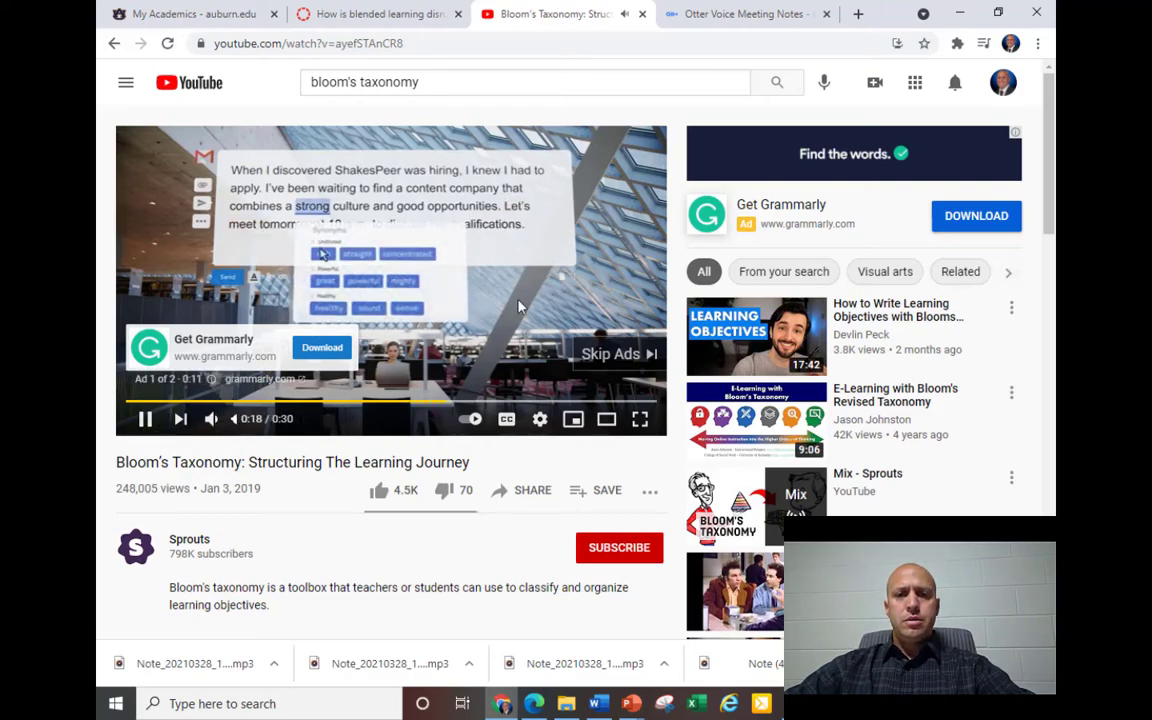
left_click(603, 358)
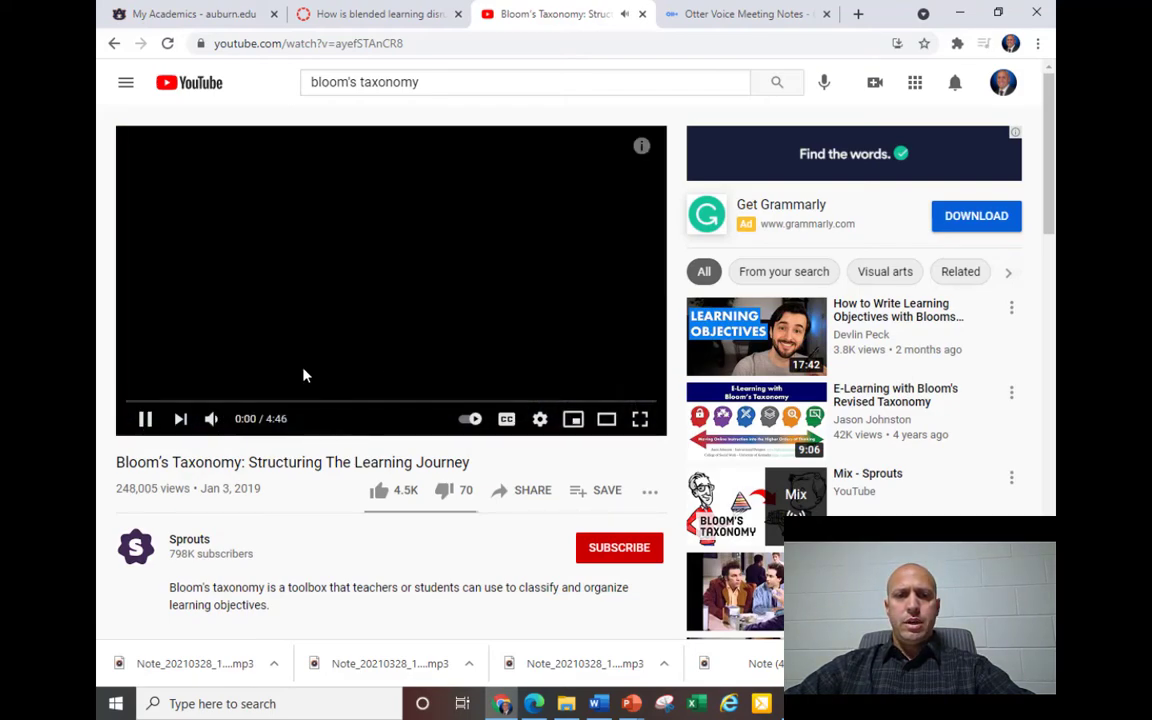
left_click(144, 421)
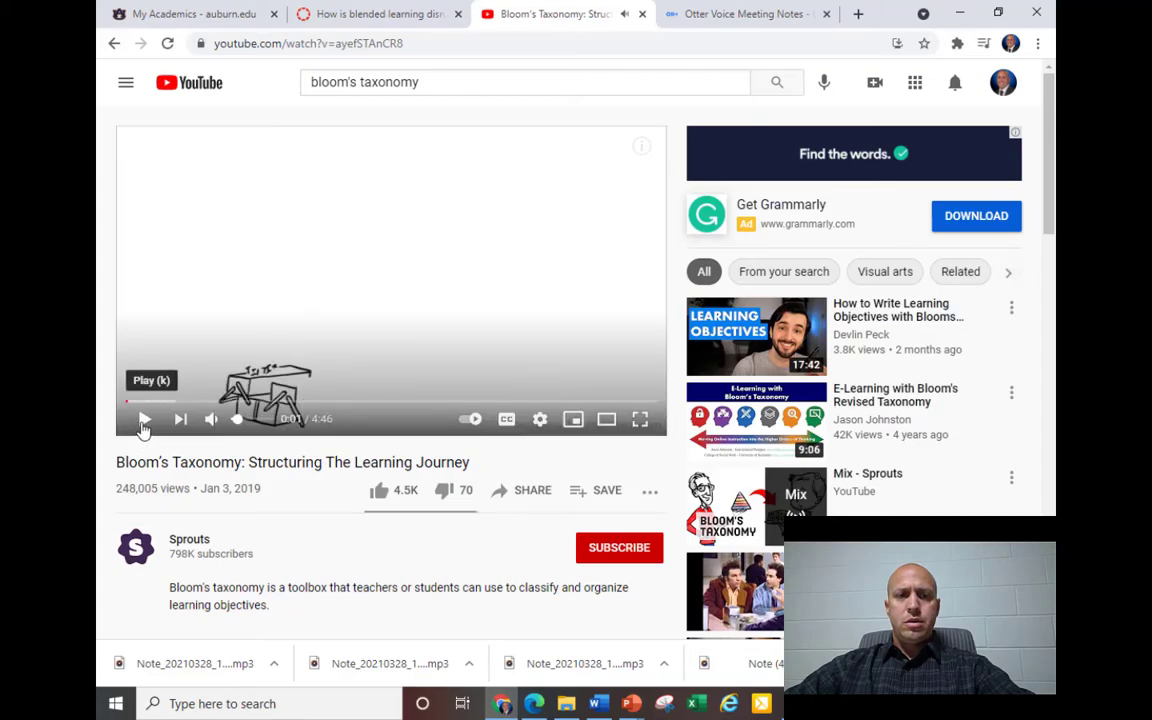
left_click(121, 402)
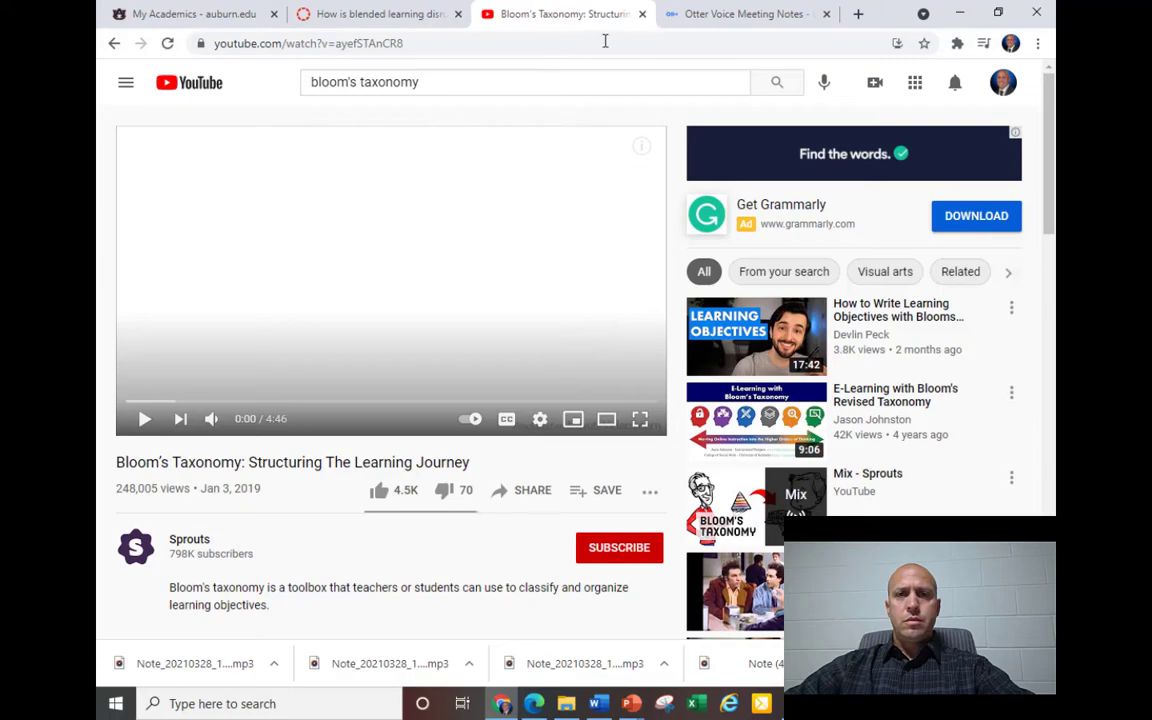
Resume the Otter recording, capture about 13 seconds of the Bloom's Taxonomy video, and stop the recording
left_click(740, 13)
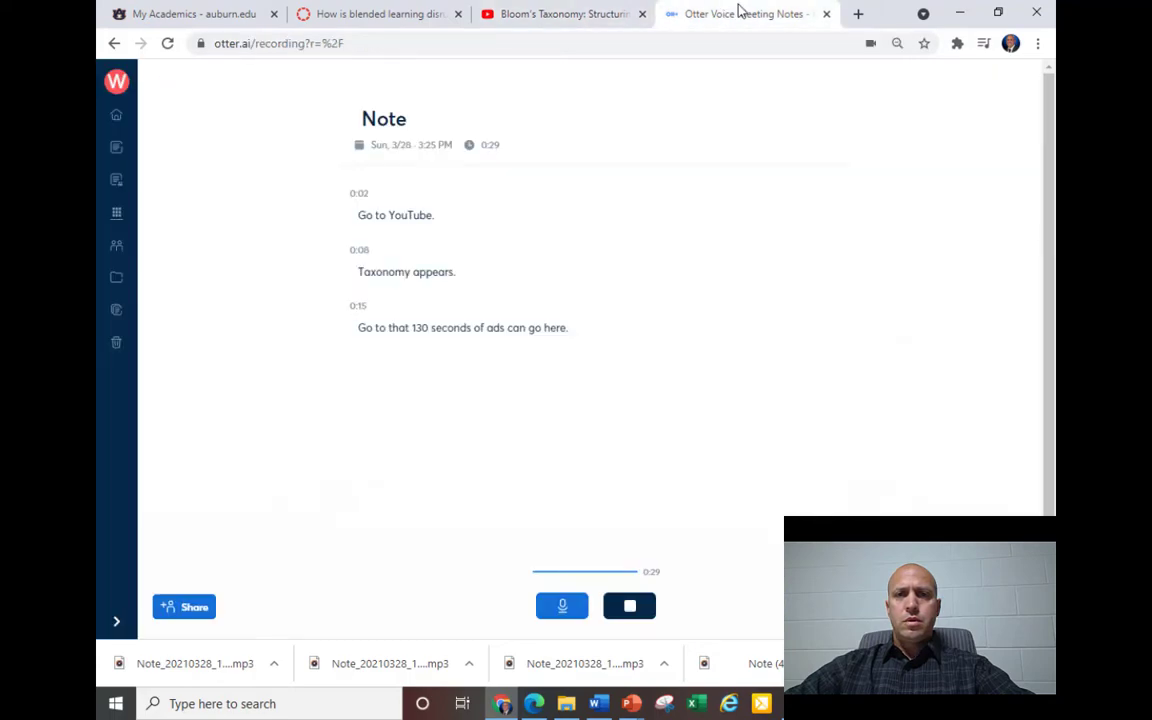
left_click(565, 609)
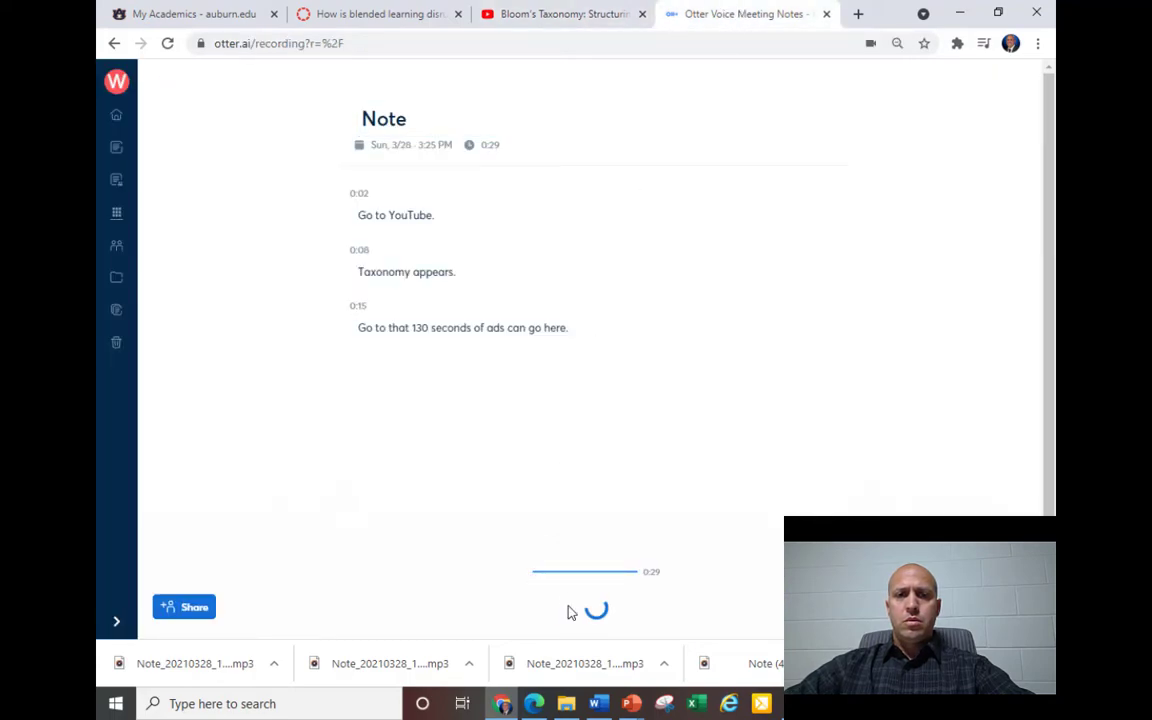
left_click(553, 16)
left_click(145, 421)
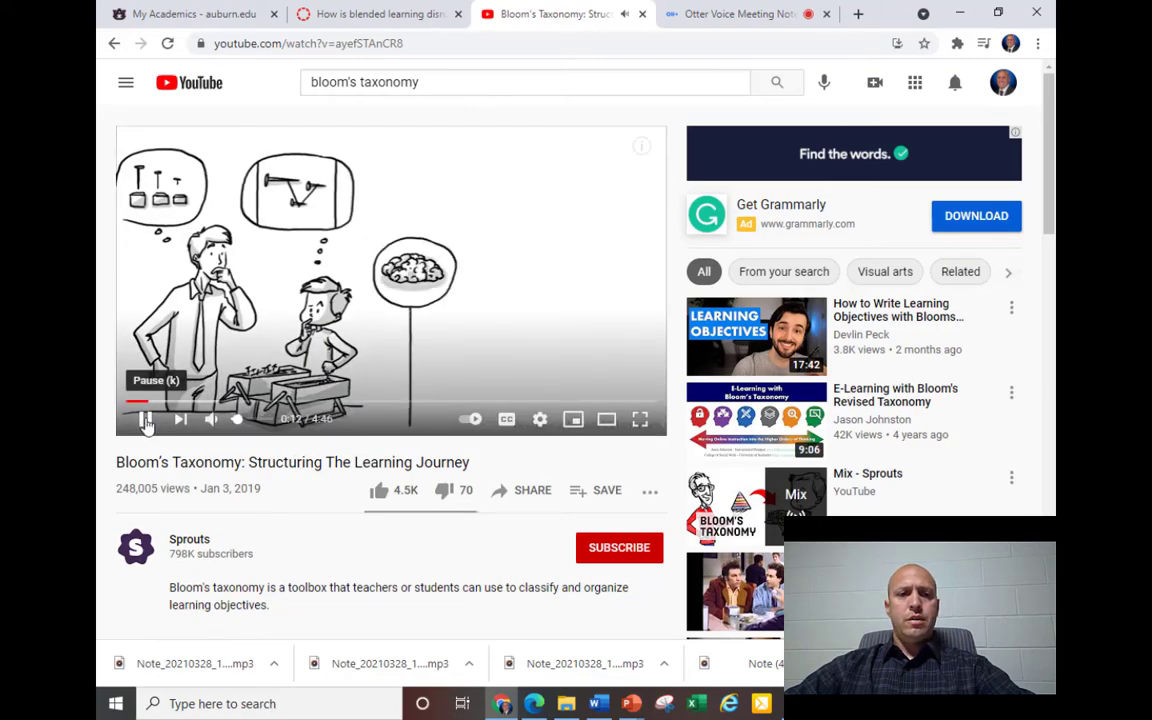
left_click(145, 421)
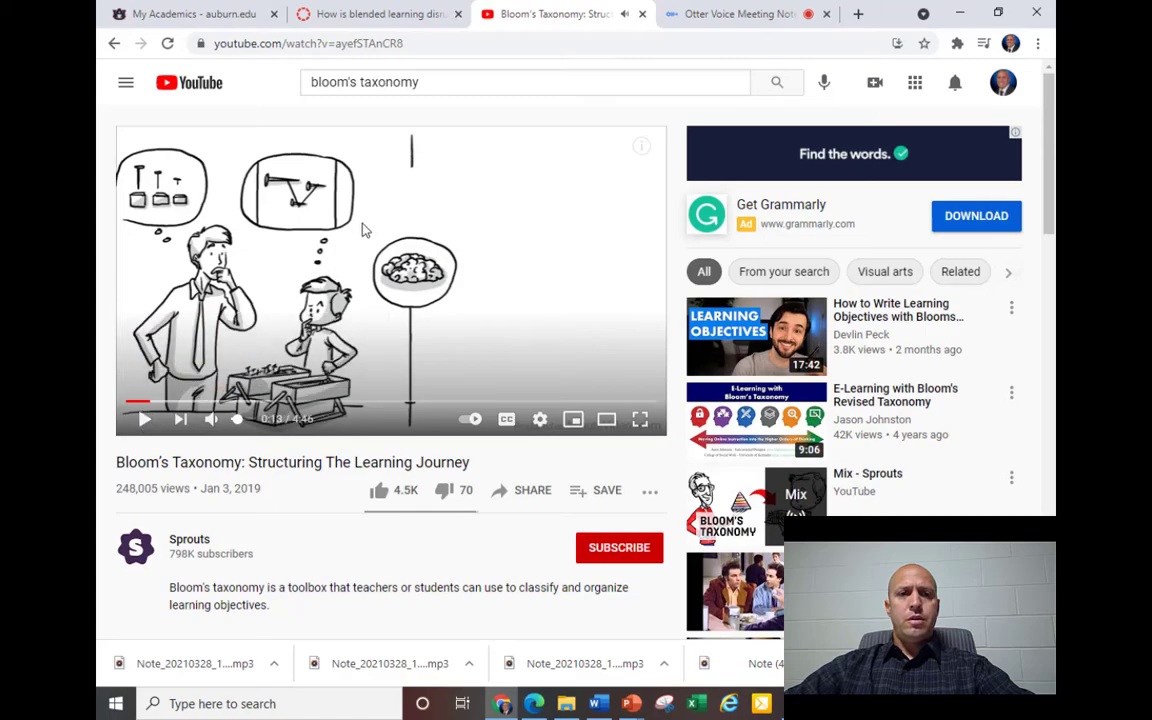
left_click(727, 14)
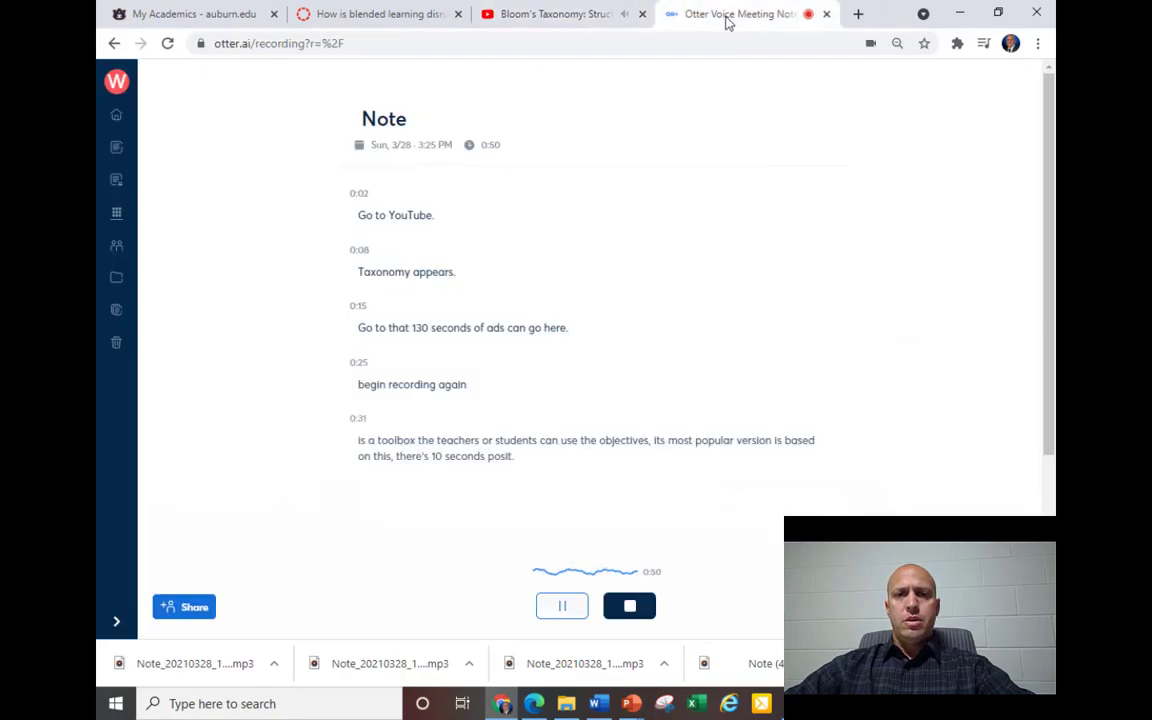
left_click(629, 606)
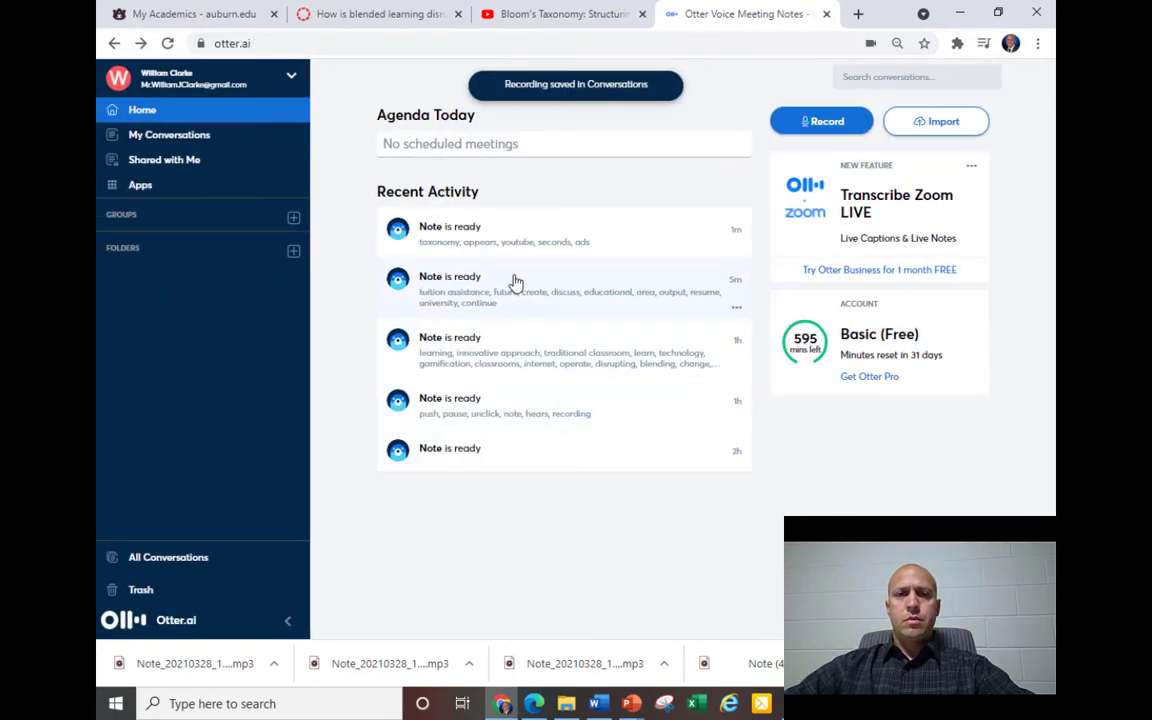
Open the 3:19 PM note on the five educational goals in My Conversations and export its text as TXT
left_click(457, 247)
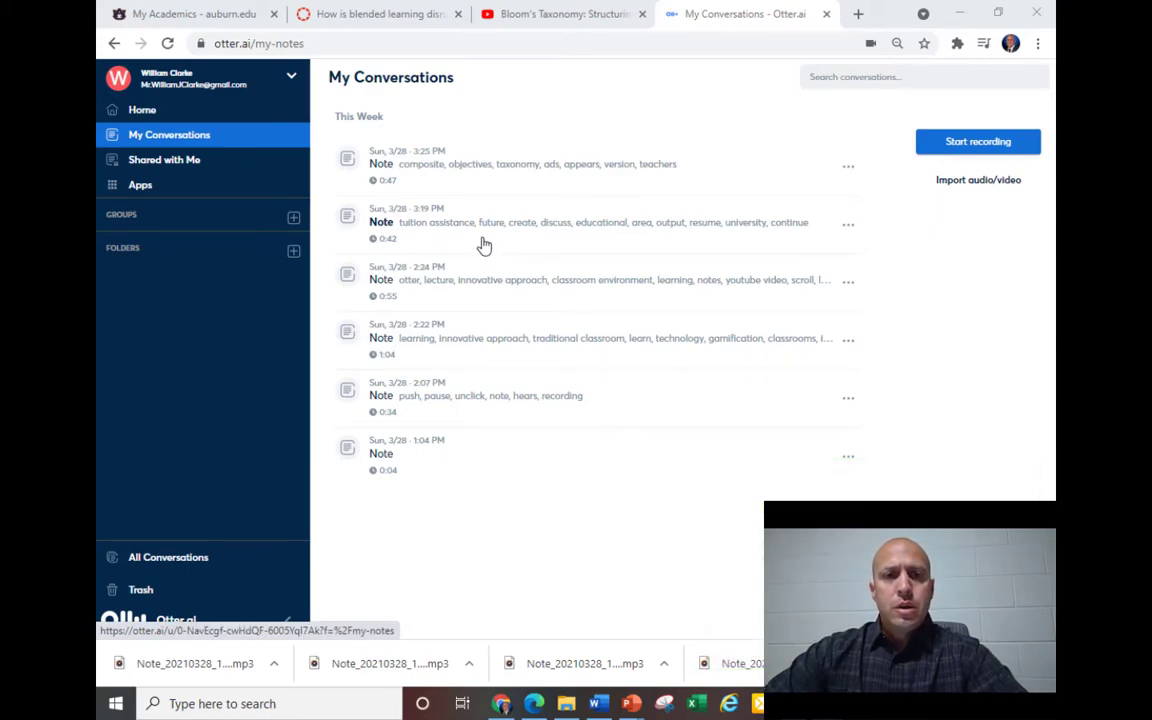
left_click(419, 232)
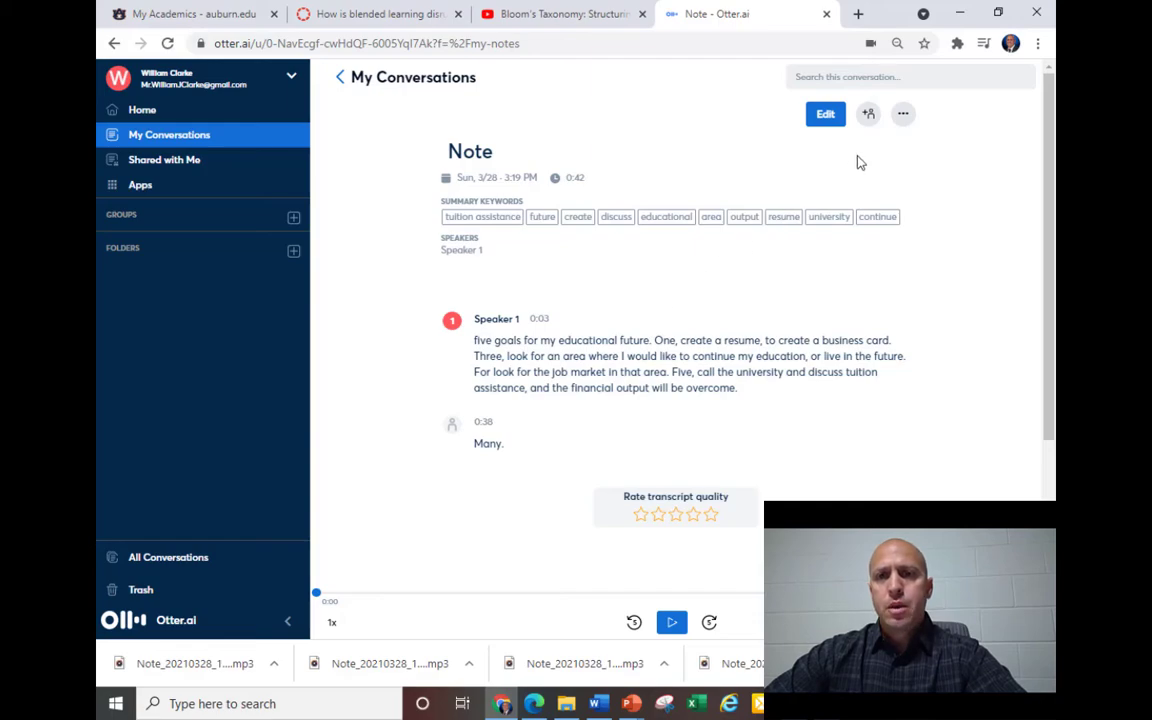
left_click(904, 118)
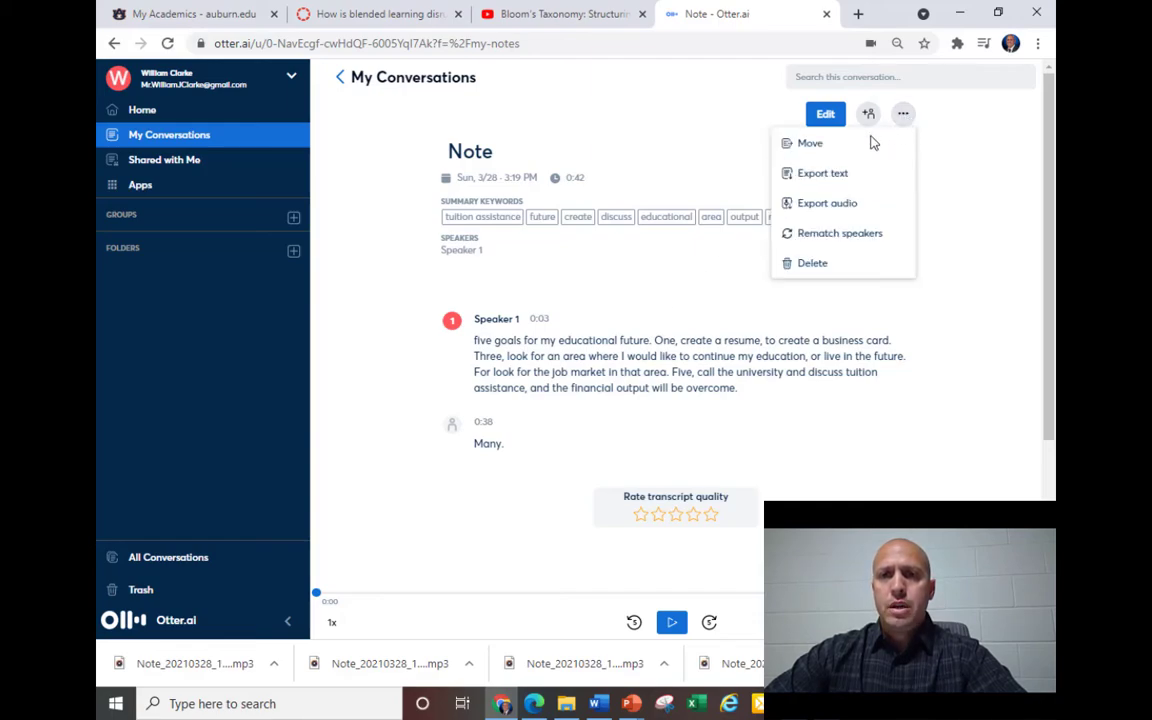
left_click(823, 176)
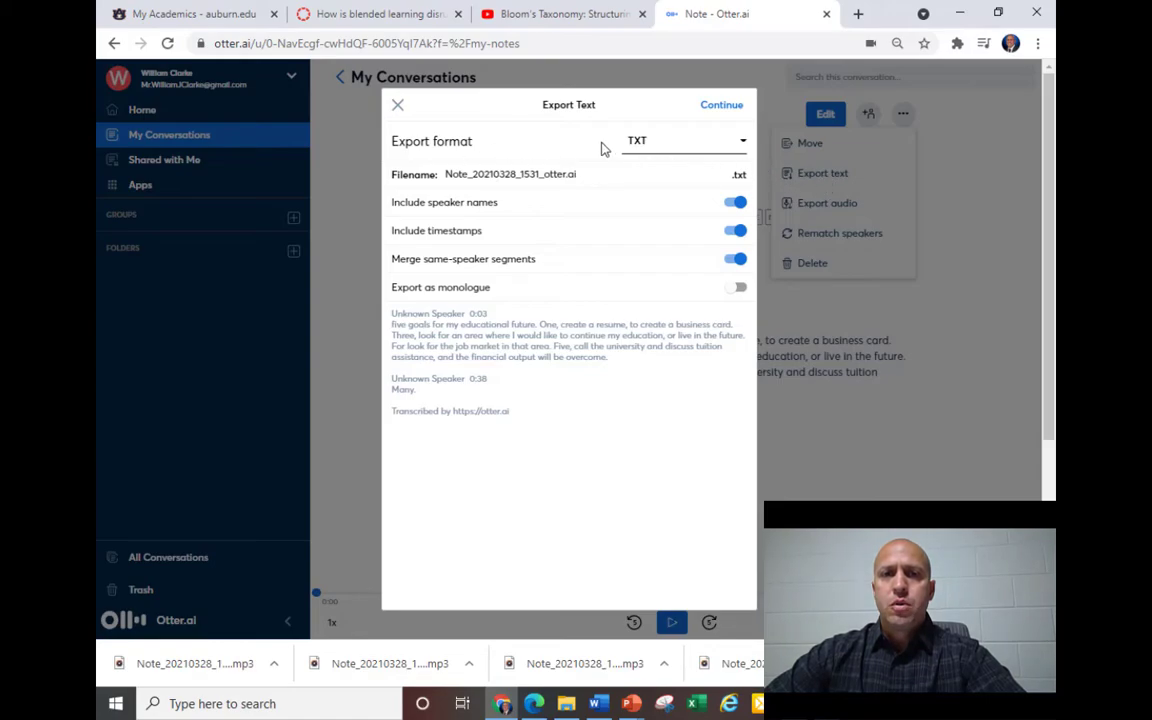
left_click(720, 106)
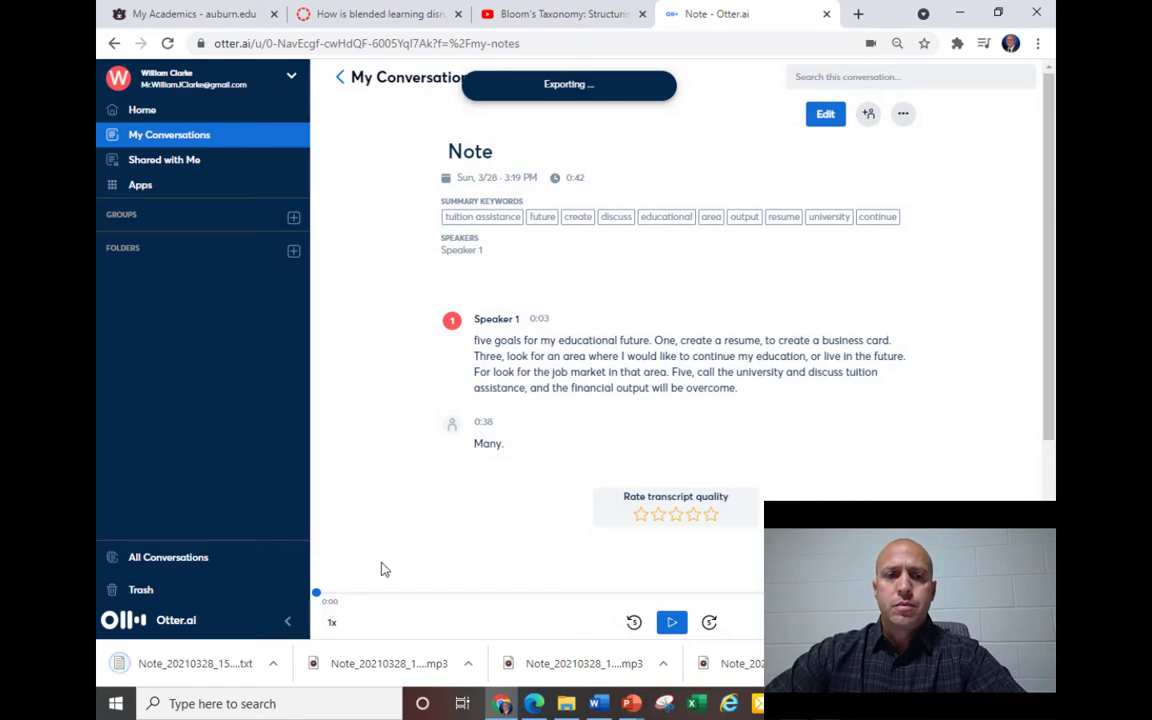
Copy the exported Note_20210328_1531_otter.ai.txt from Downloads into the Otter.ai Presentation folder on the Desktop
left_click(274, 666)
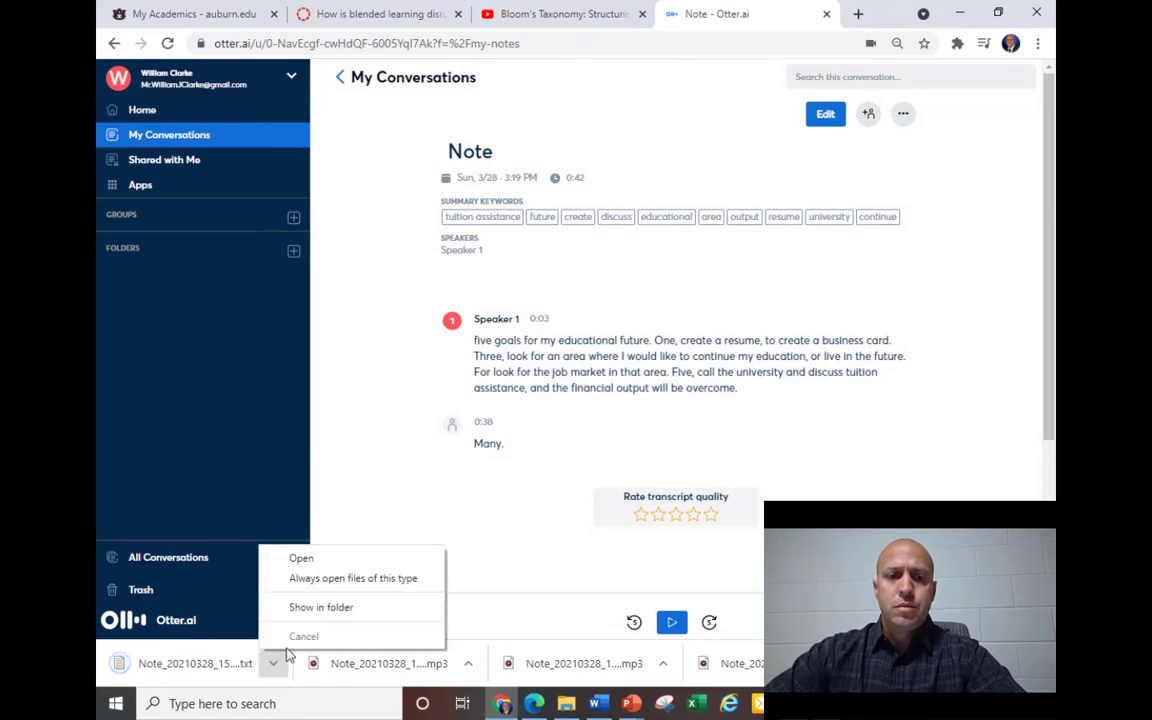
left_click(327, 612)
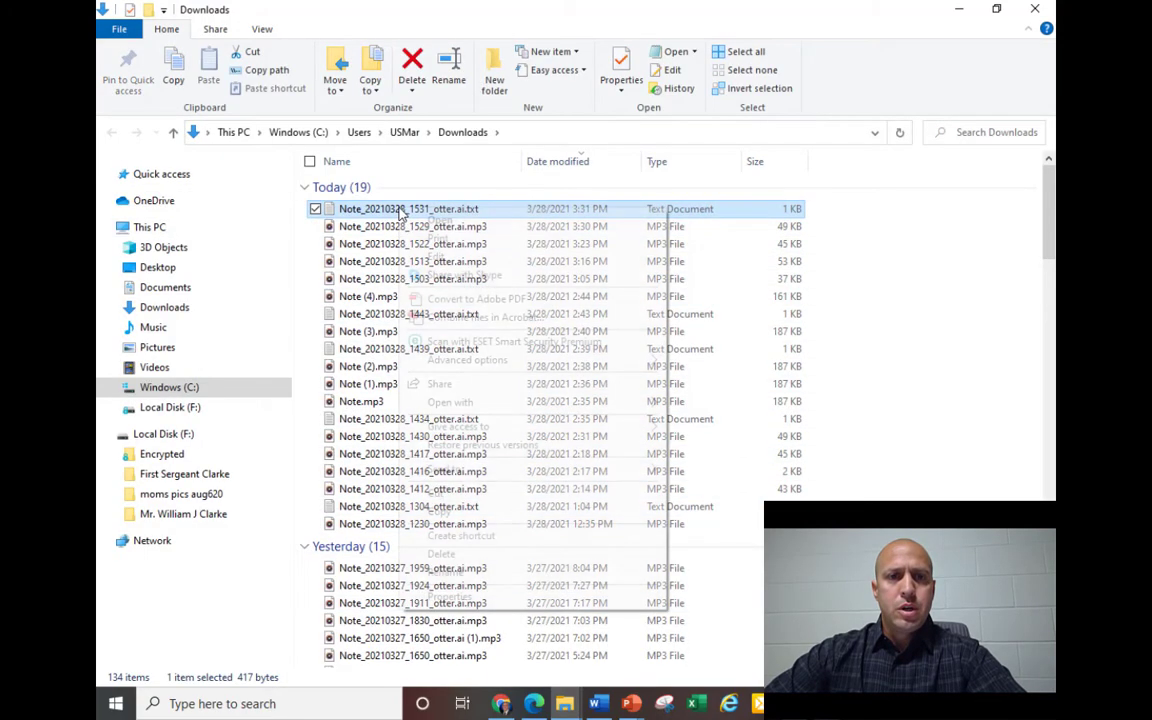
right_click(401, 211)
left_click(500, 513)
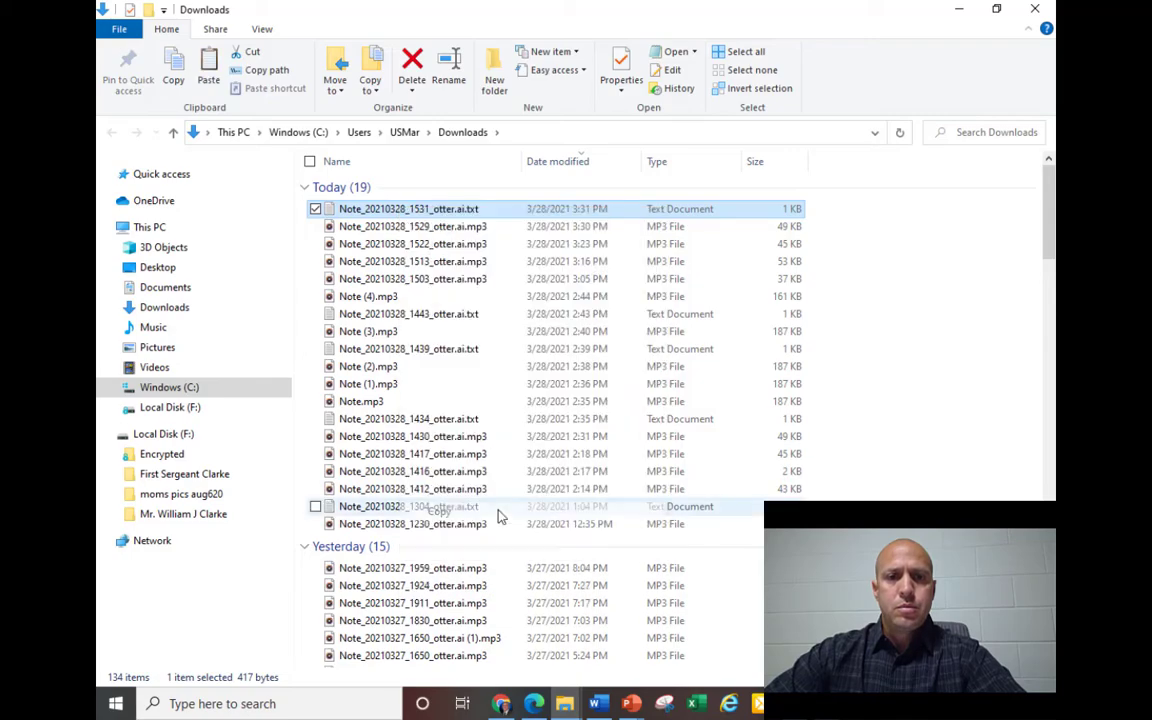
left_click(180, 267)
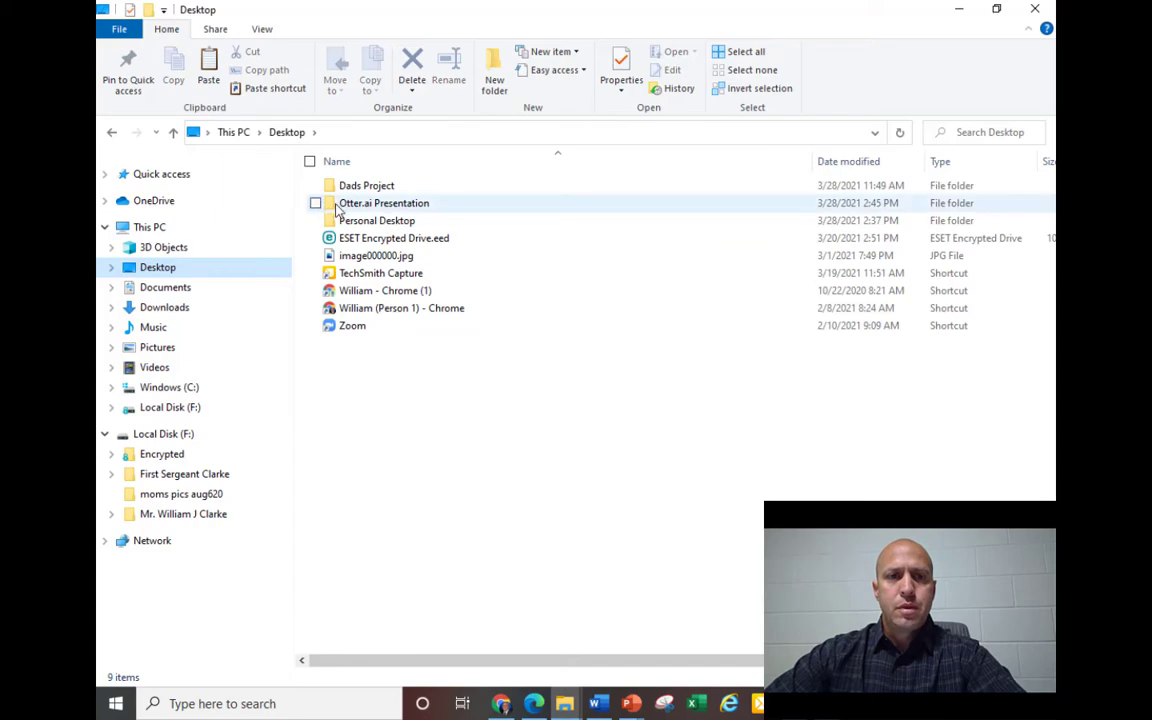
double_click(336, 204)
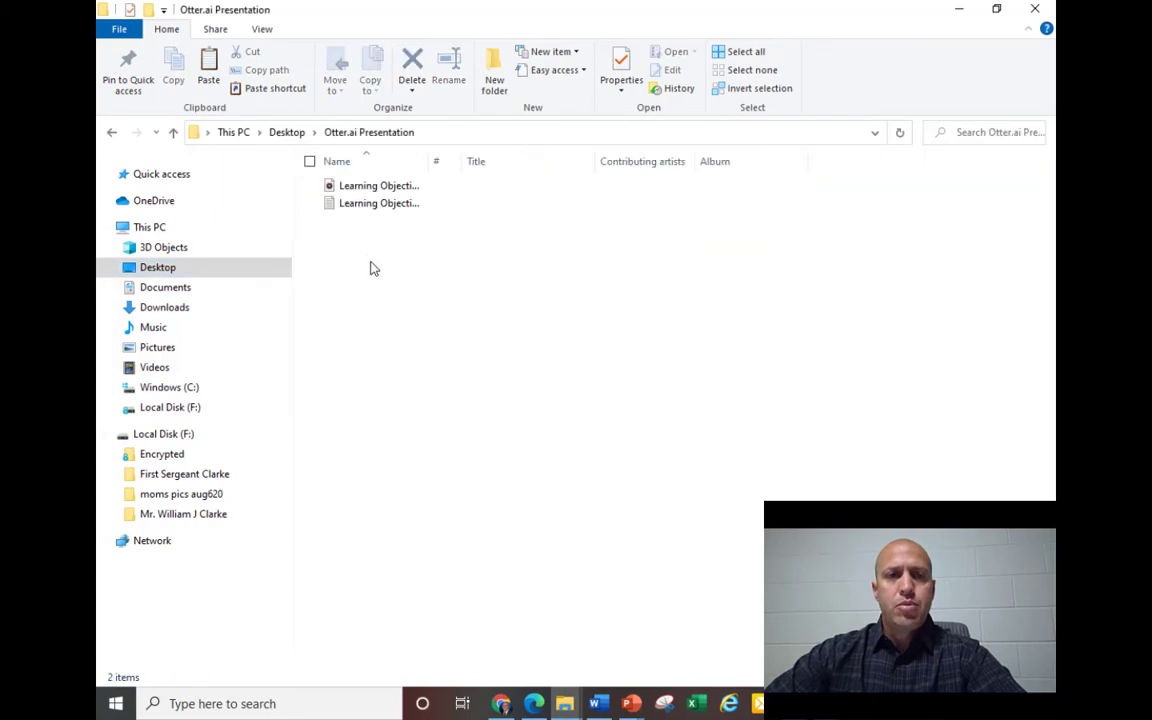
right_click(370, 268)
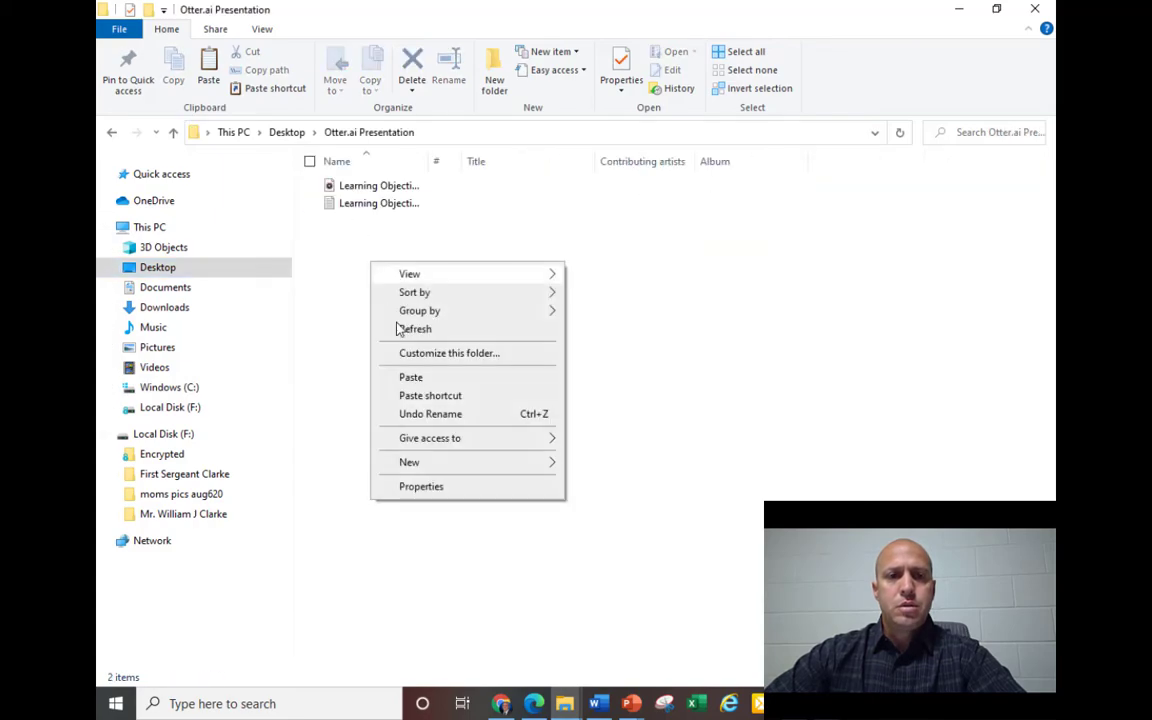
left_click(425, 378)
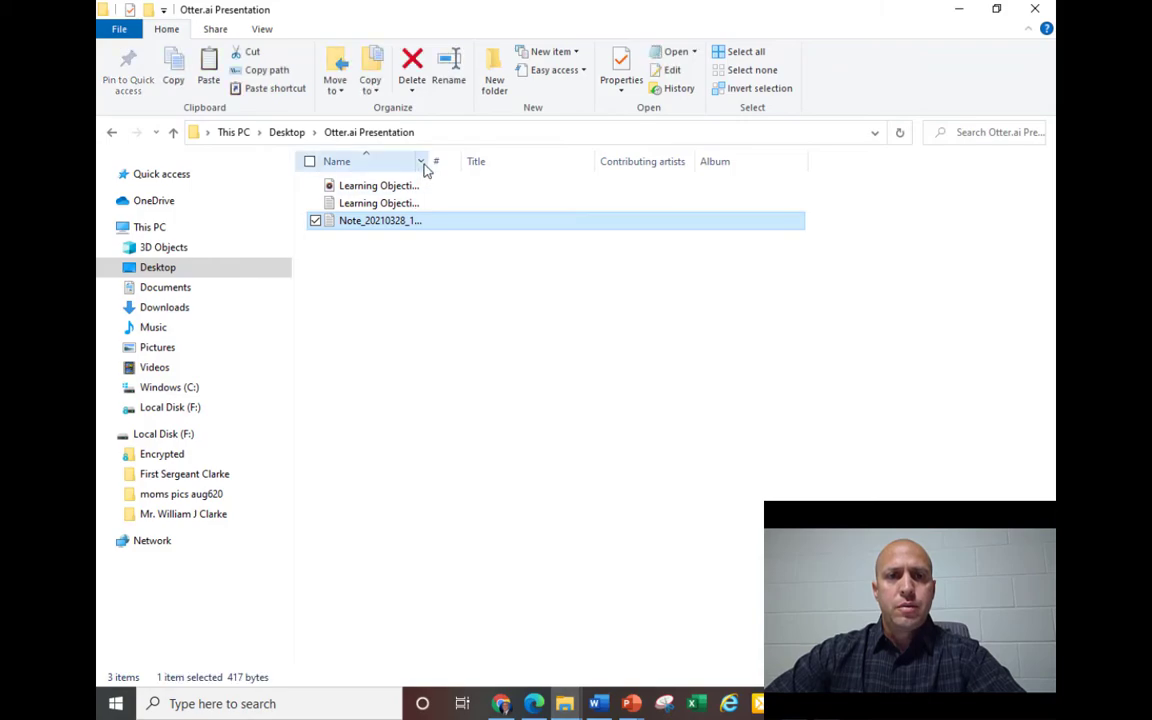
Widen the Name column, rename the copied Note_20210328_1531_otter.ai.txt as Practical Application 1.txt, and close the folder window
left_click_drag(430, 160, 562, 161)
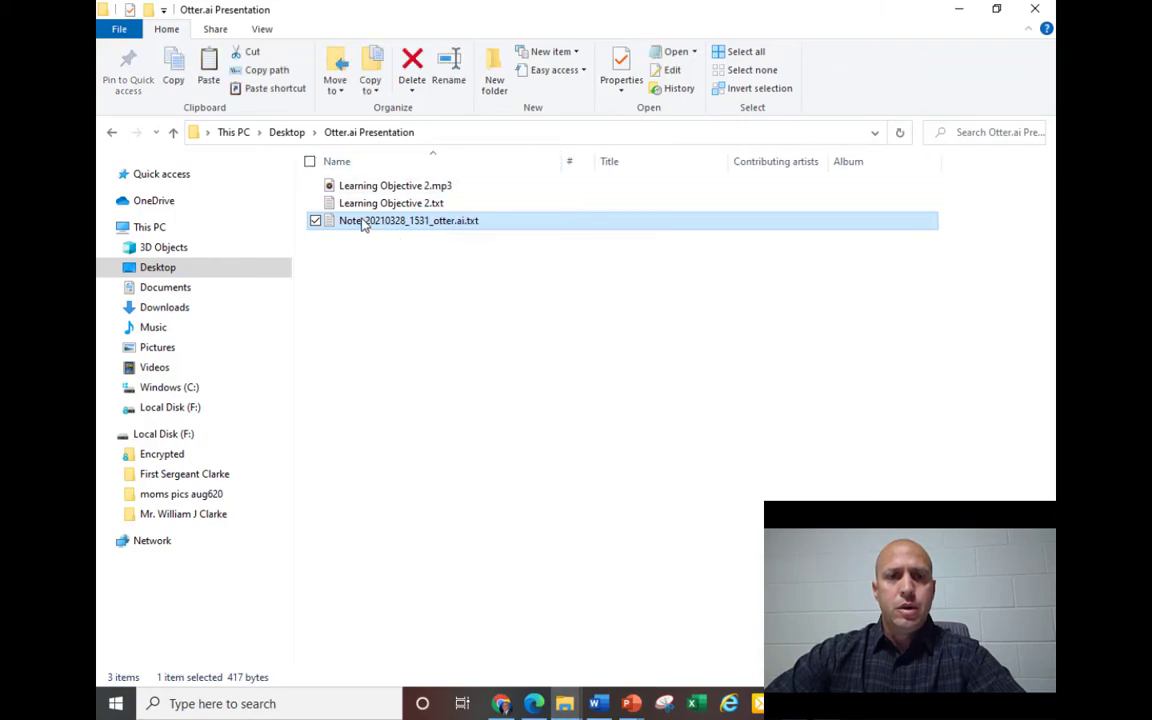
right_click(367, 224)
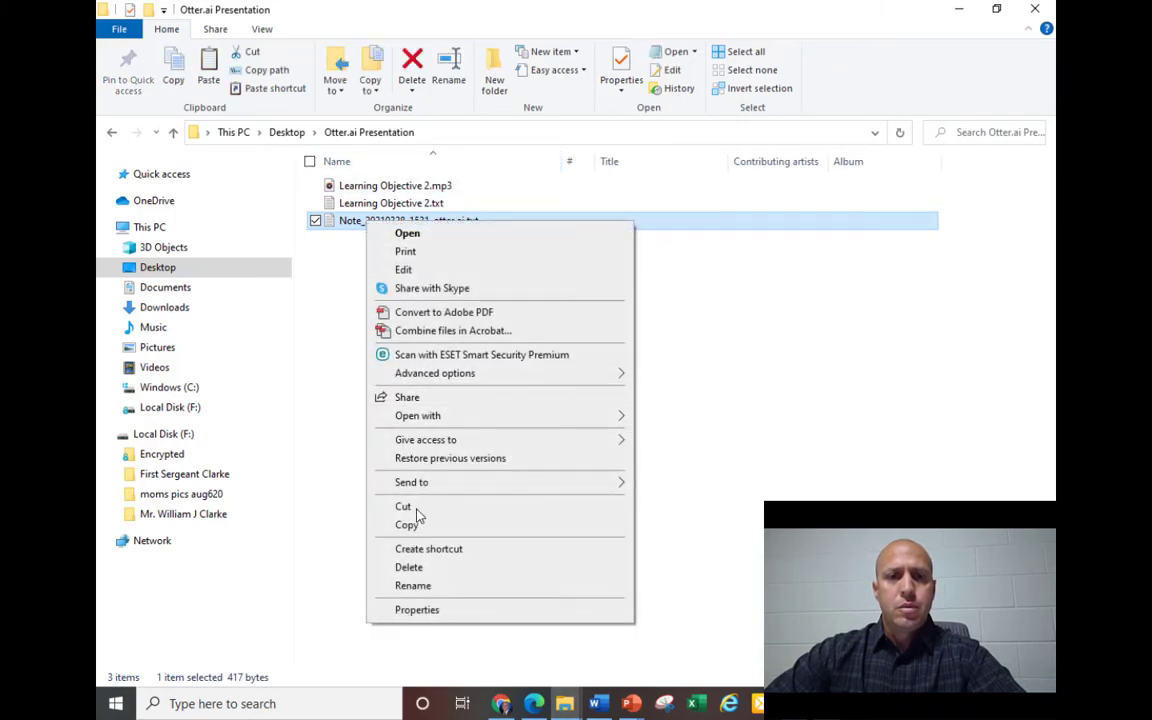
left_click(441, 586)
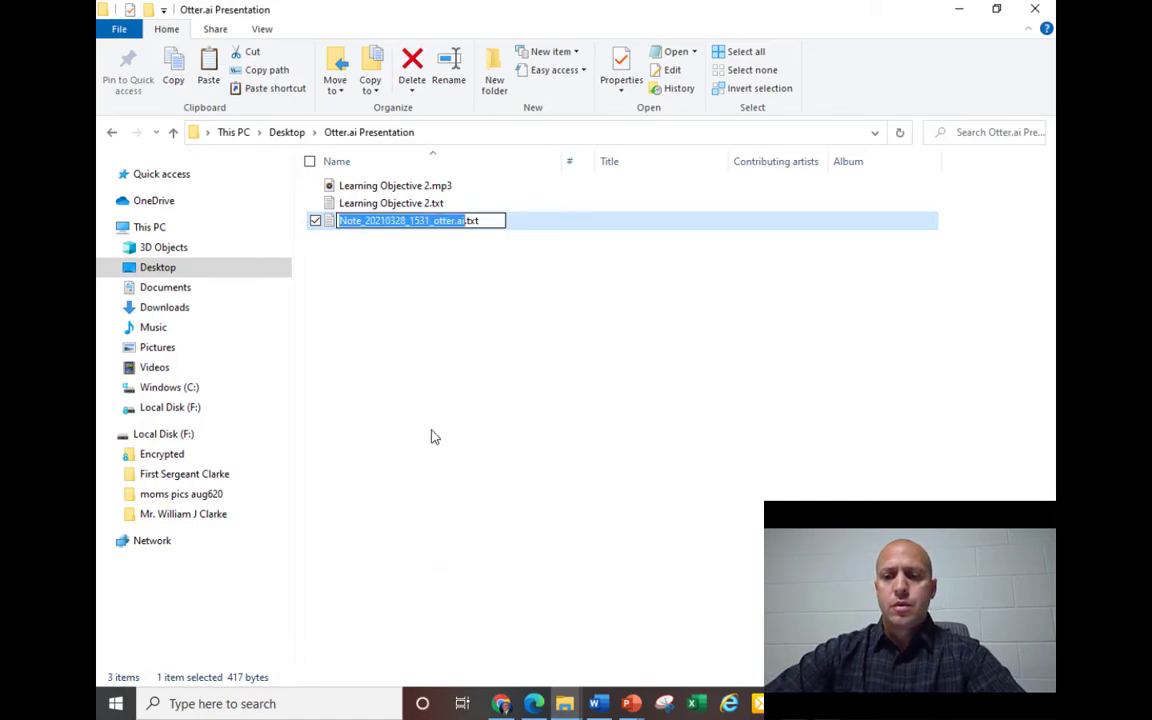
key("End")
key("BackSpace")
key("BackSpace")
key("BackSpace")
key("BackSpace")
key("BackSpace")
key("BackSpace")
key("BackSpace")
key("BackSpace")
key("BackSpace")
key("BackSpace")
key("BackSpace")
key("BackSpace")
key("BackSpace")
key("BackSpace")
key("BackSpace")
key("BackSpace")
key("BackSpace")
key("BackSpace")
key("BackSpace")
key("BackSpace")
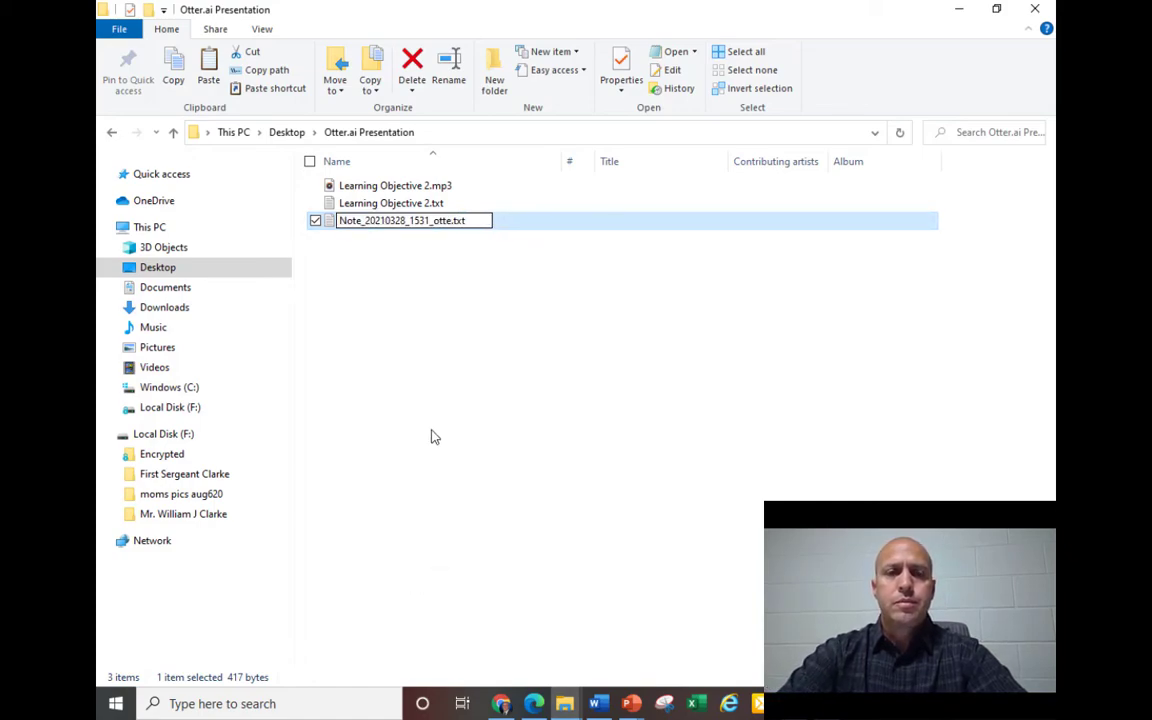
type("Practical ")
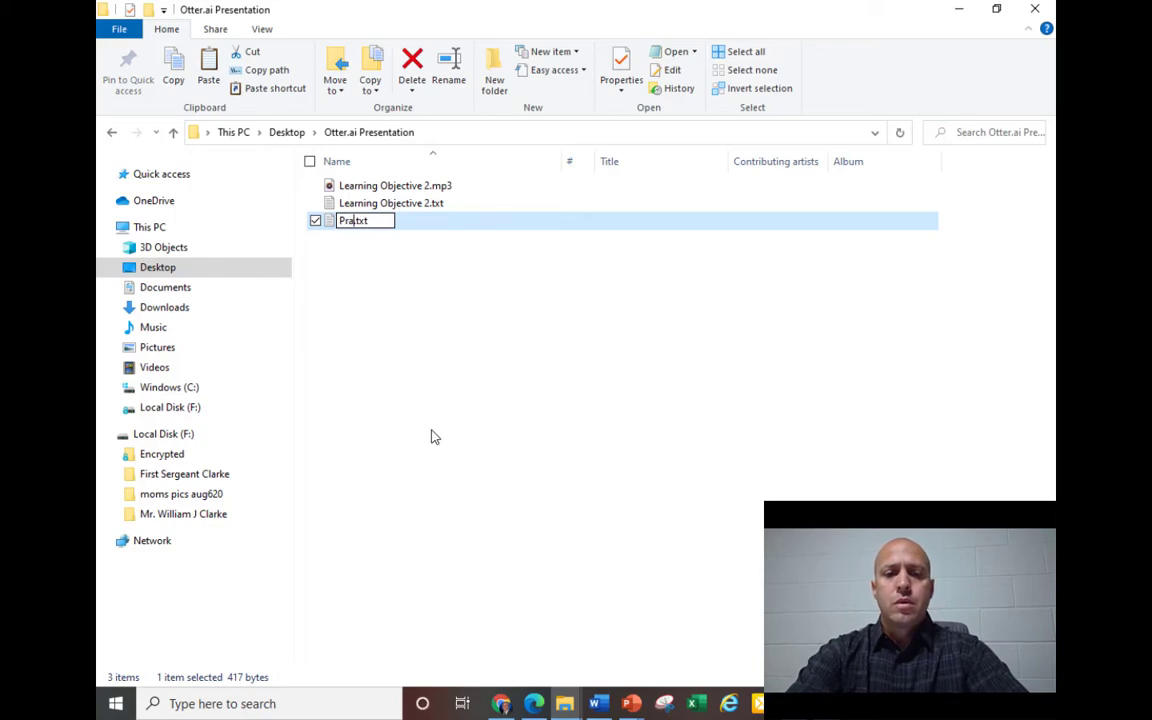
type("Appl")
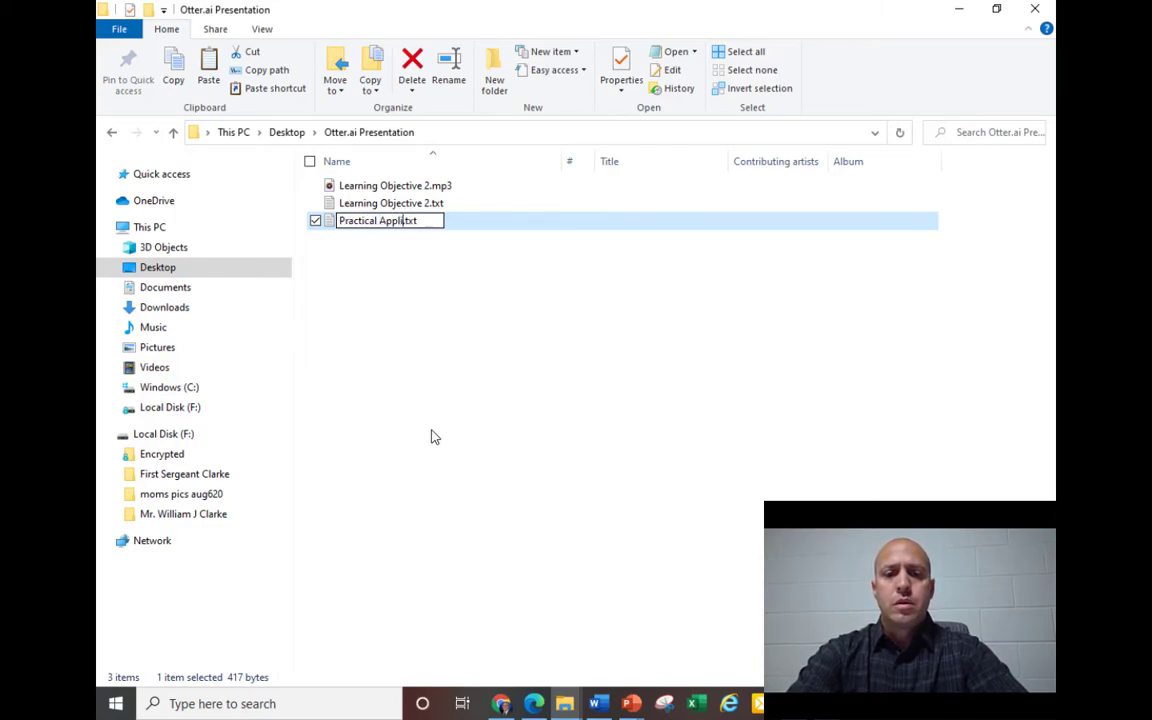
type("ication 1")
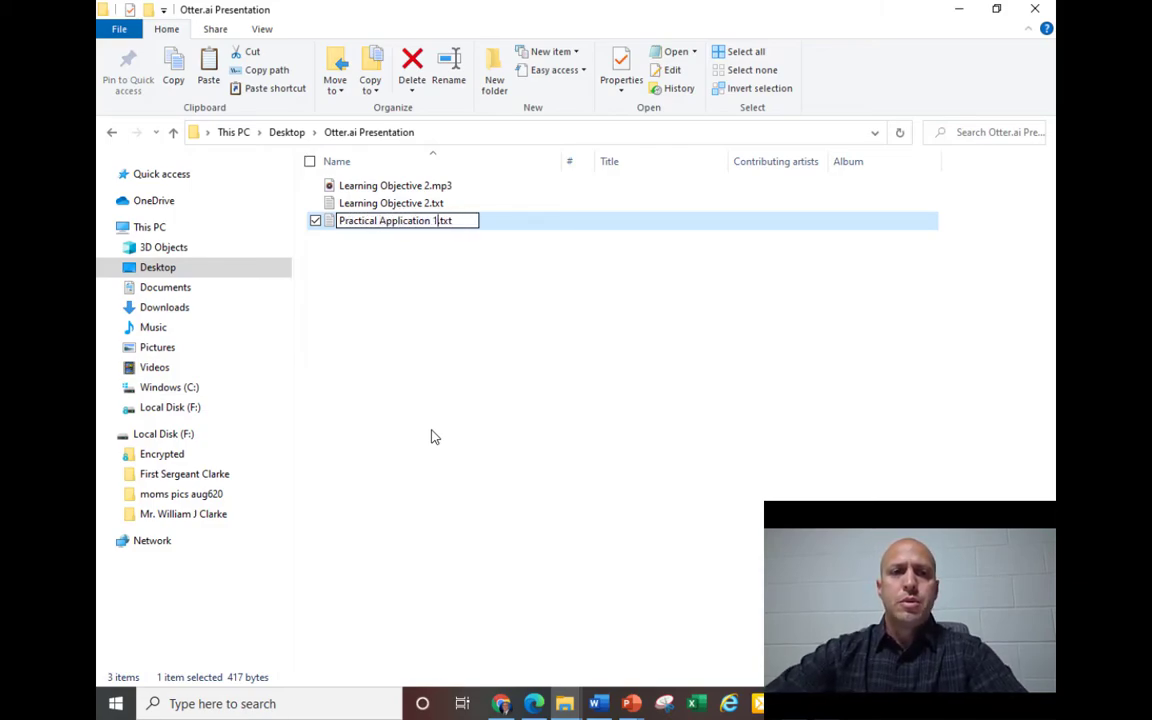
key("Return")
left_click(431, 435)
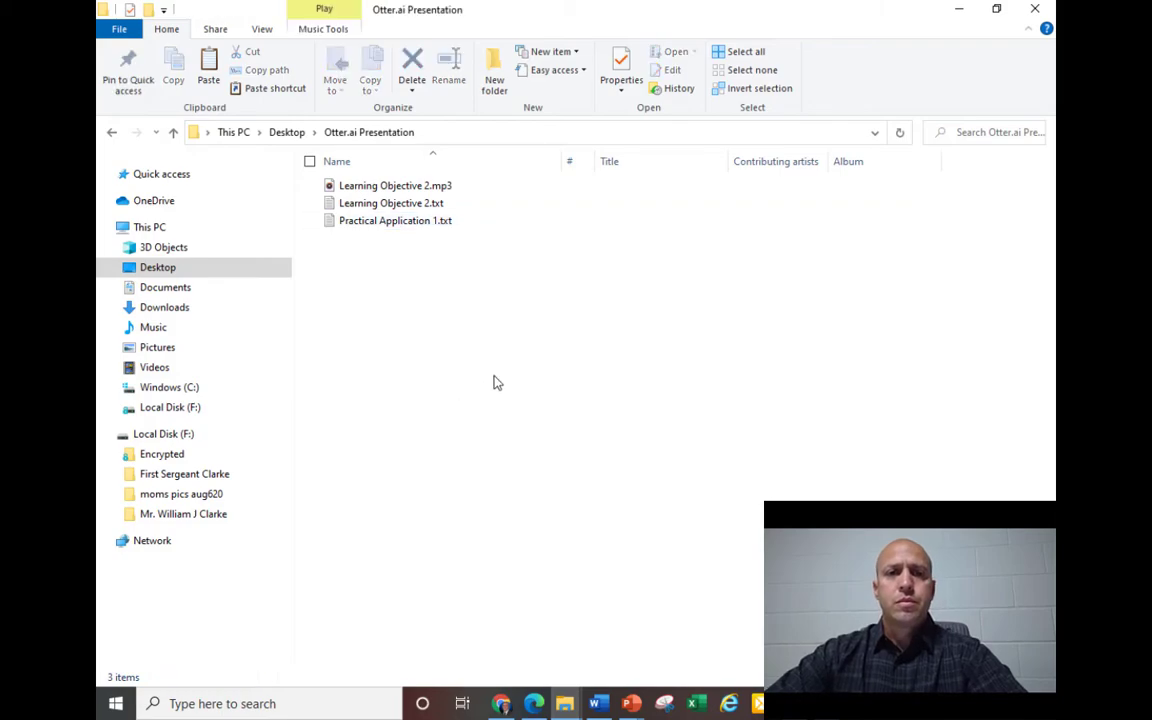
left_click(1035, 9)
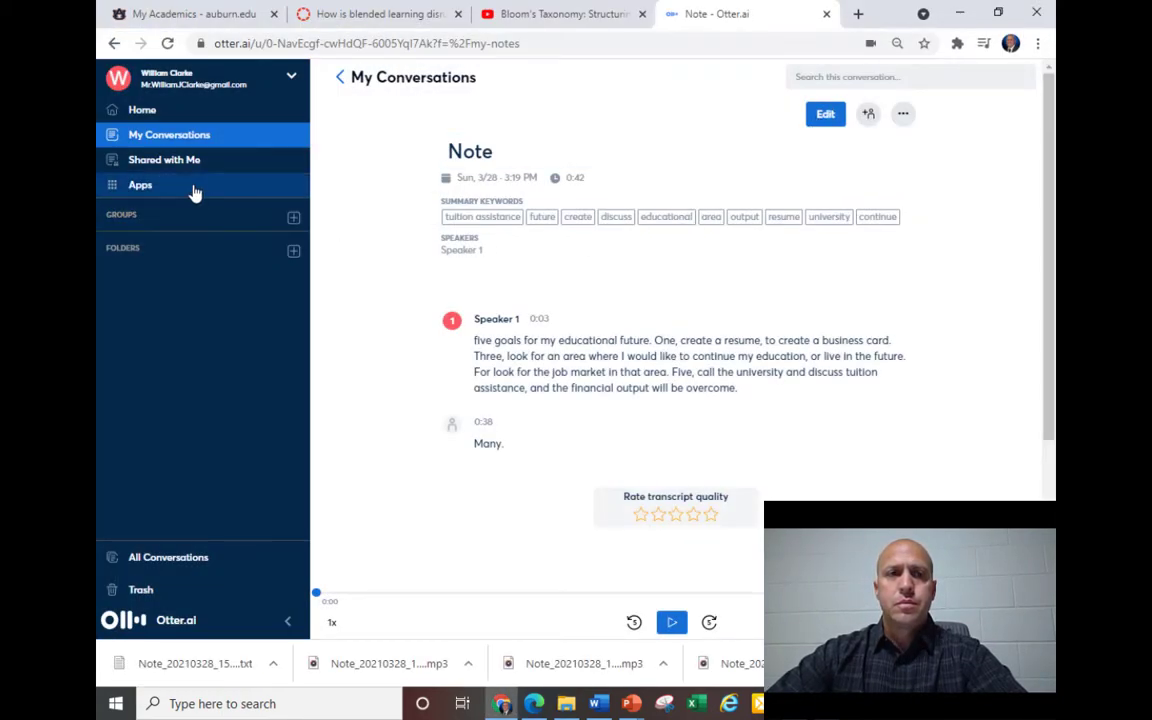
Open the 3:25 PM taxonomy note from Otter's Home page and export its text as TXT
left_click(150, 115)
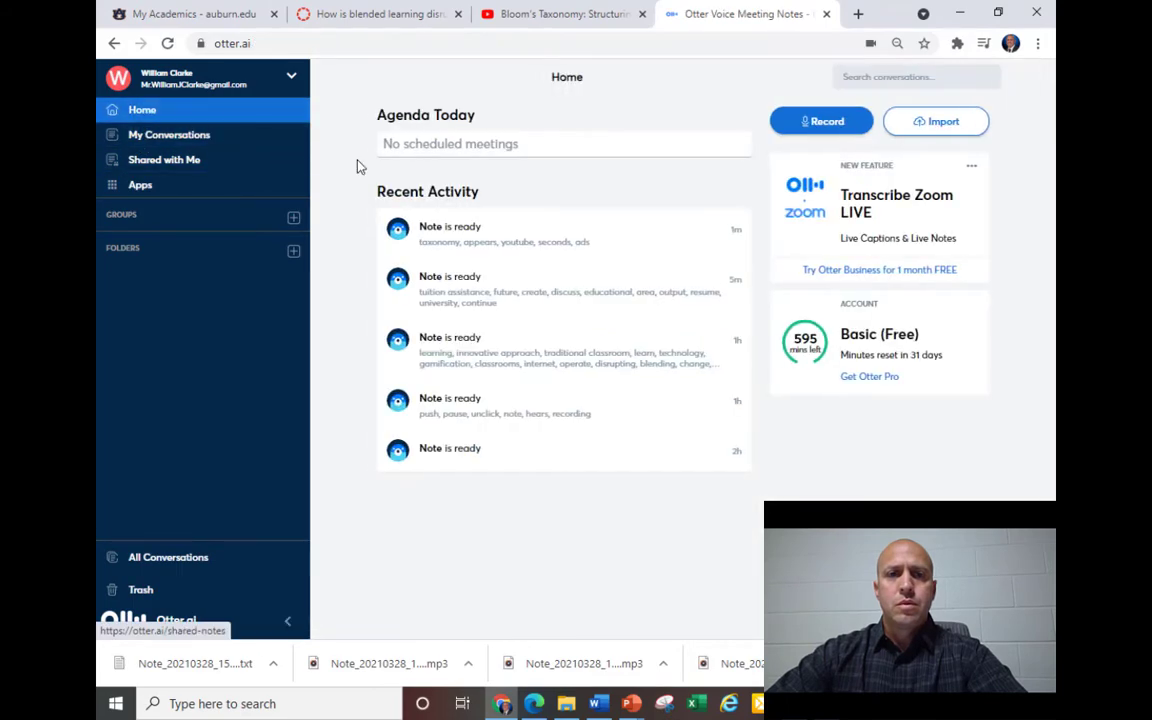
left_click(462, 240)
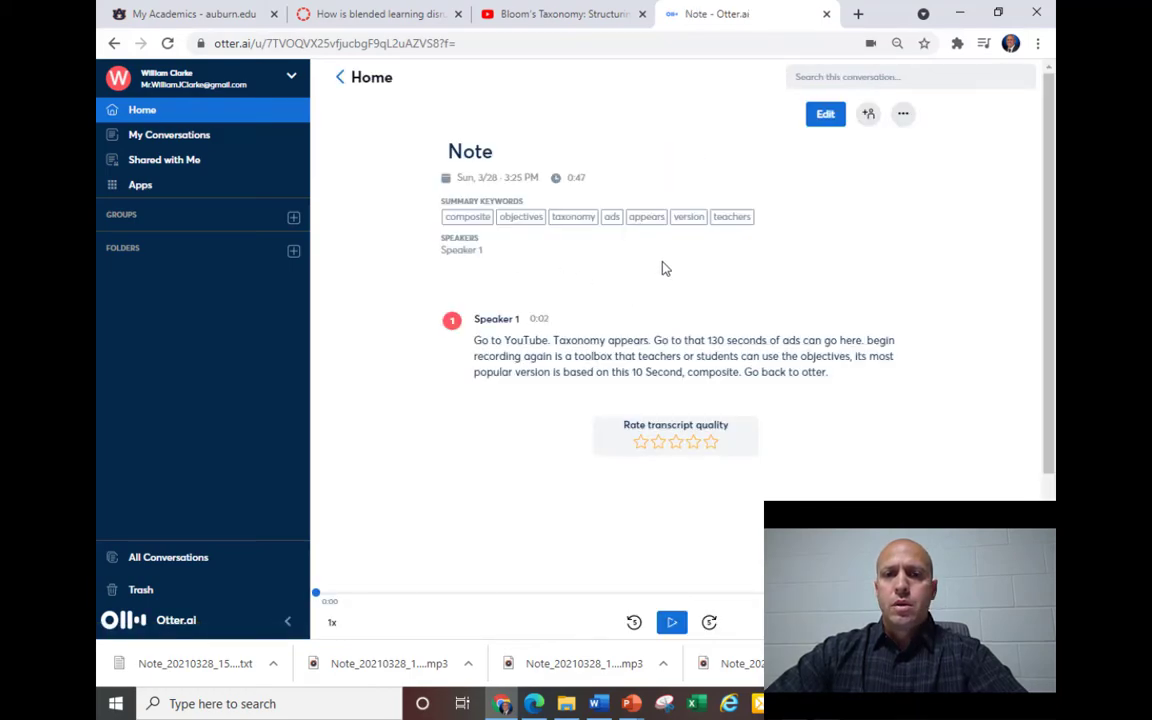
left_click(903, 116)
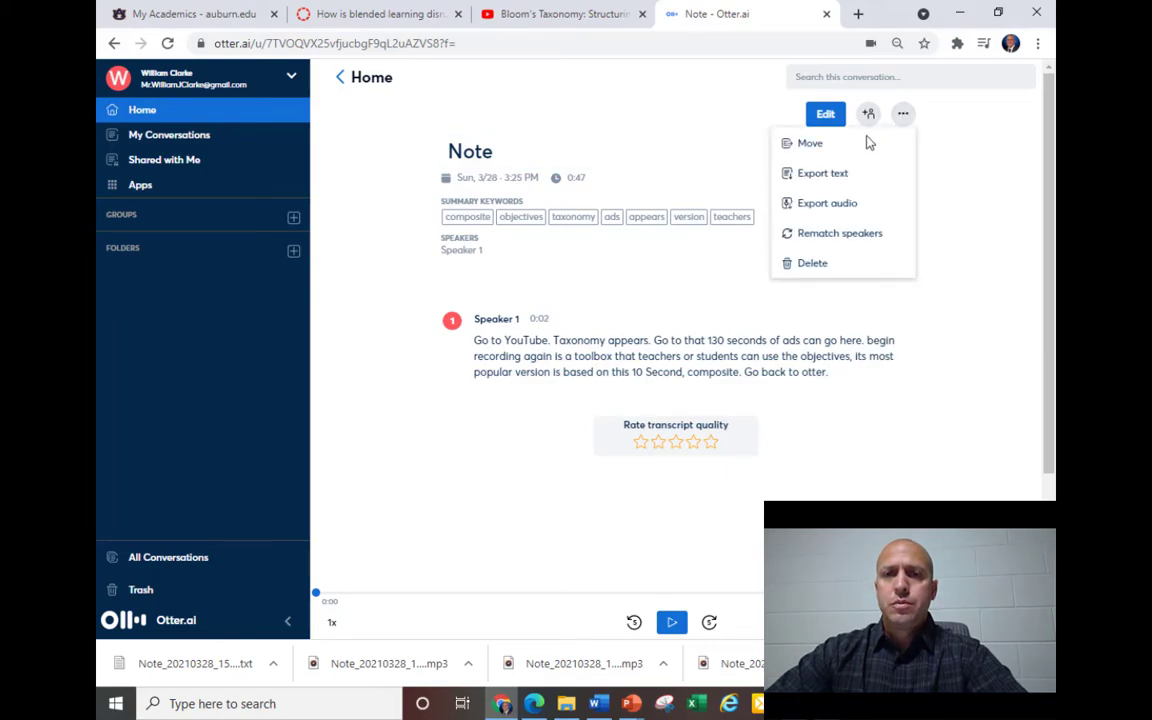
left_click(823, 175)
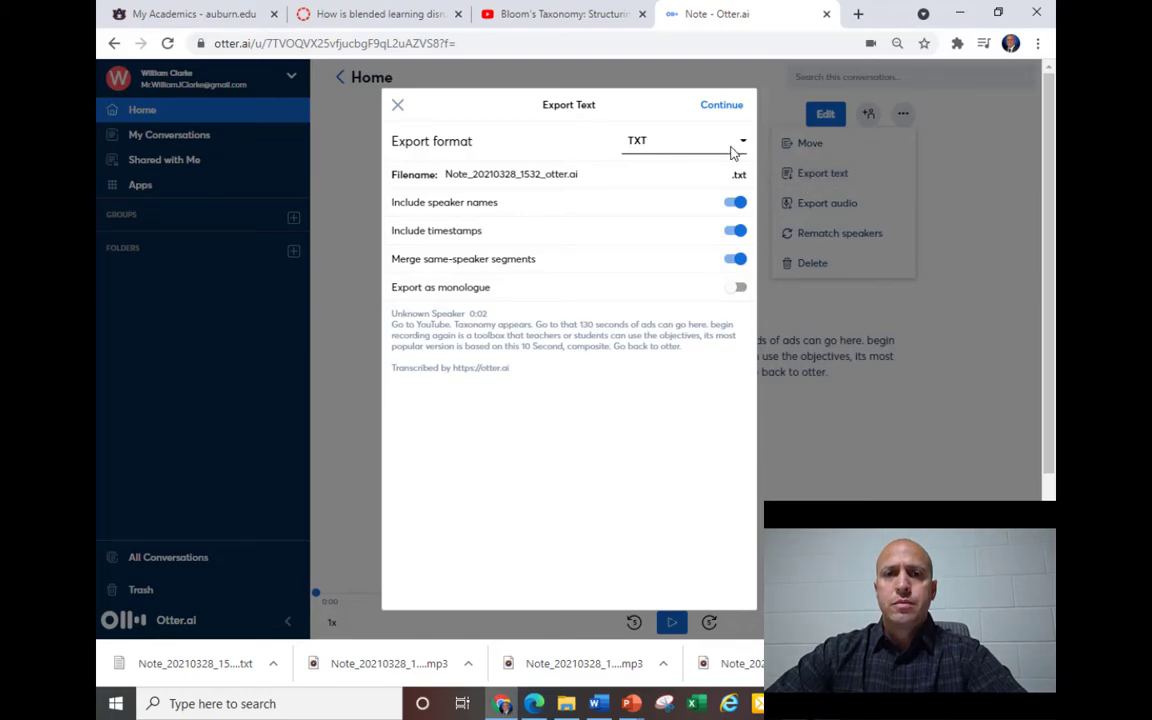
left_click(722, 106)
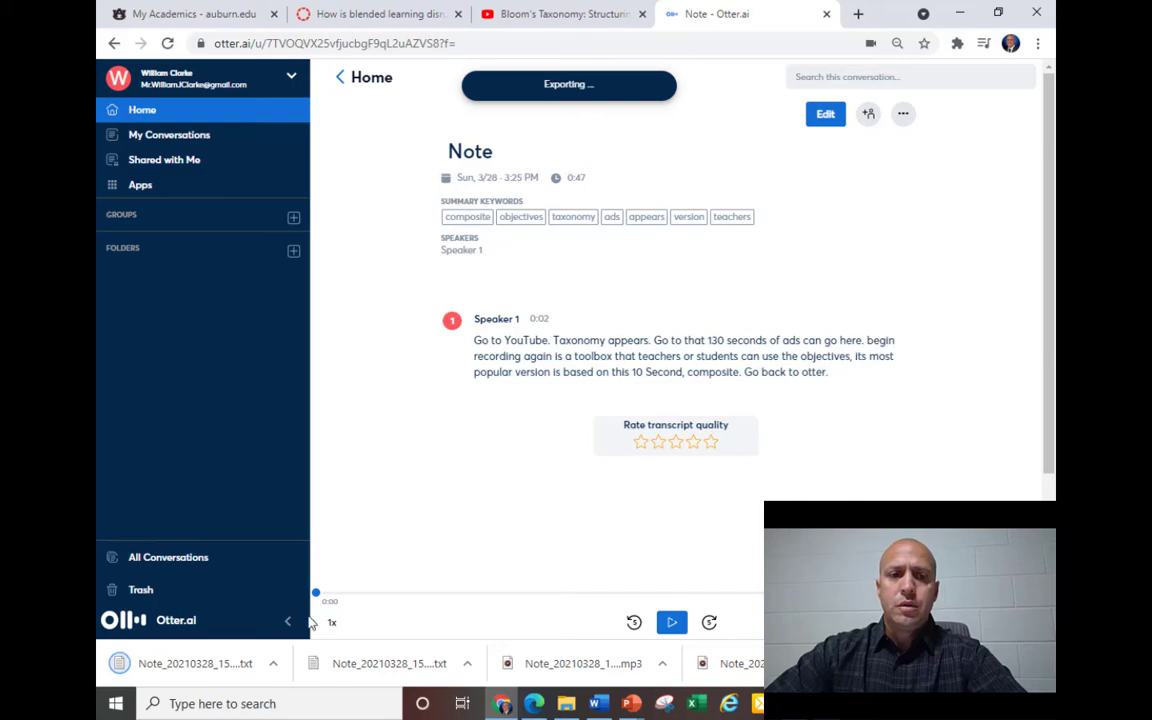
Copy the exported Note_20210328_1532_otter.ai.txt from Downloads into the Otter.ai Presentation folder on the Desktop
left_click(273, 664)
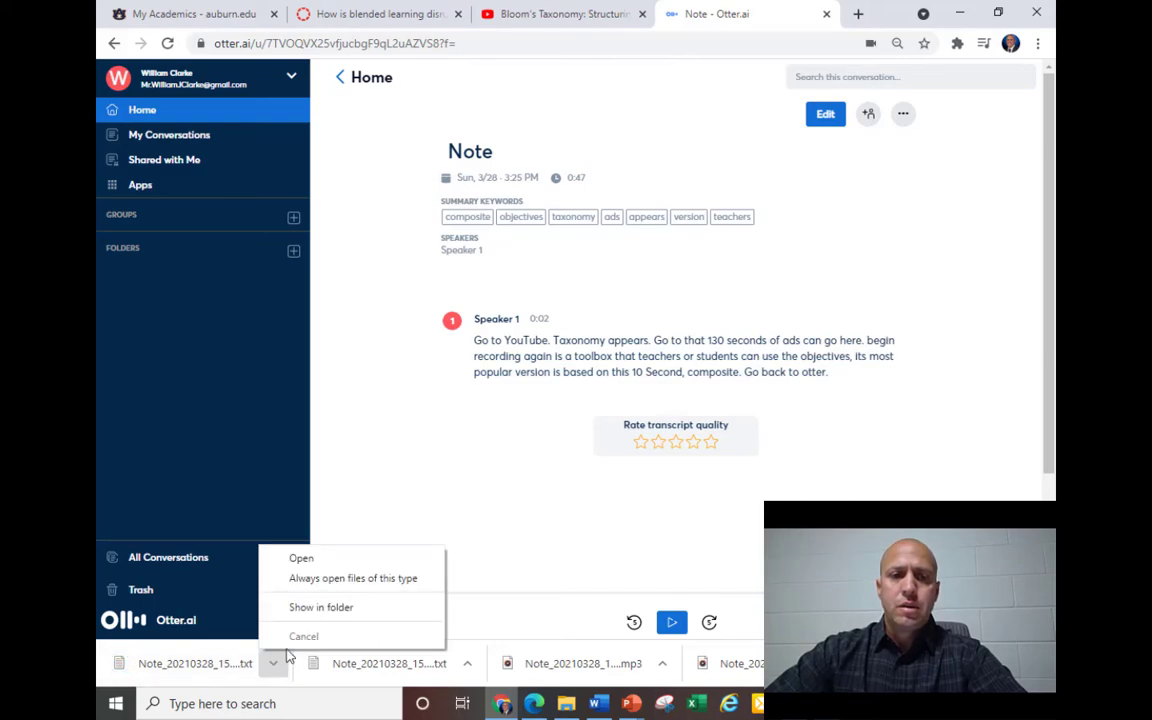
left_click(318, 607)
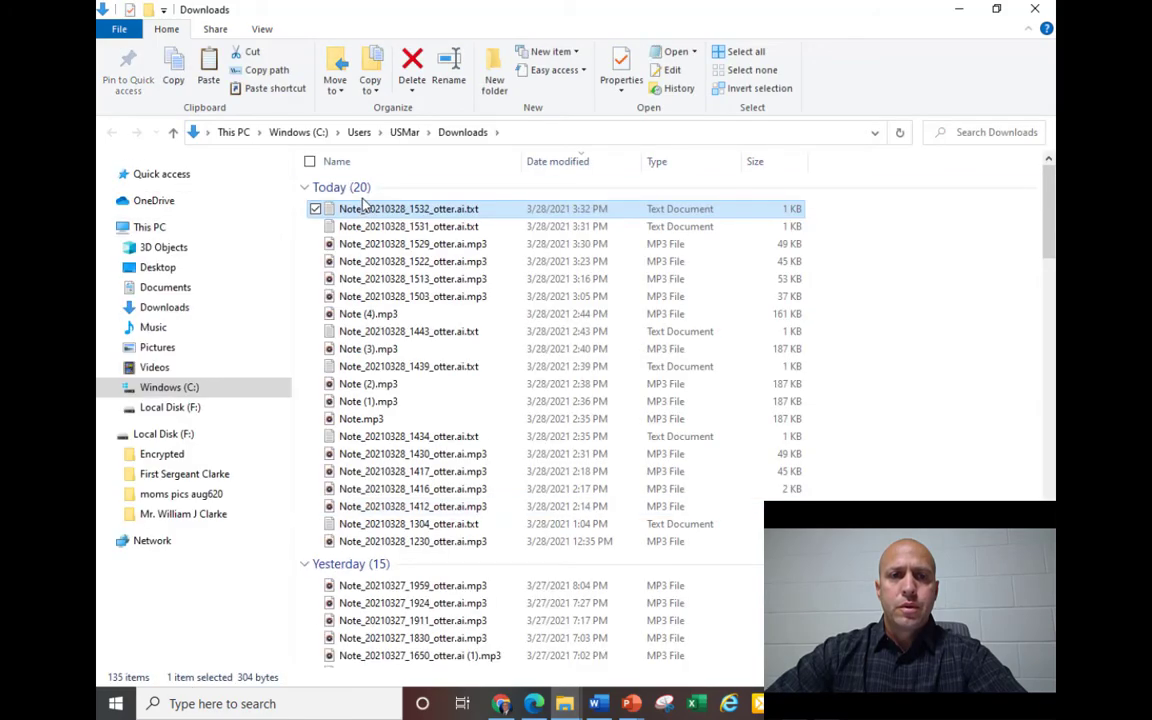
right_click(373, 209)
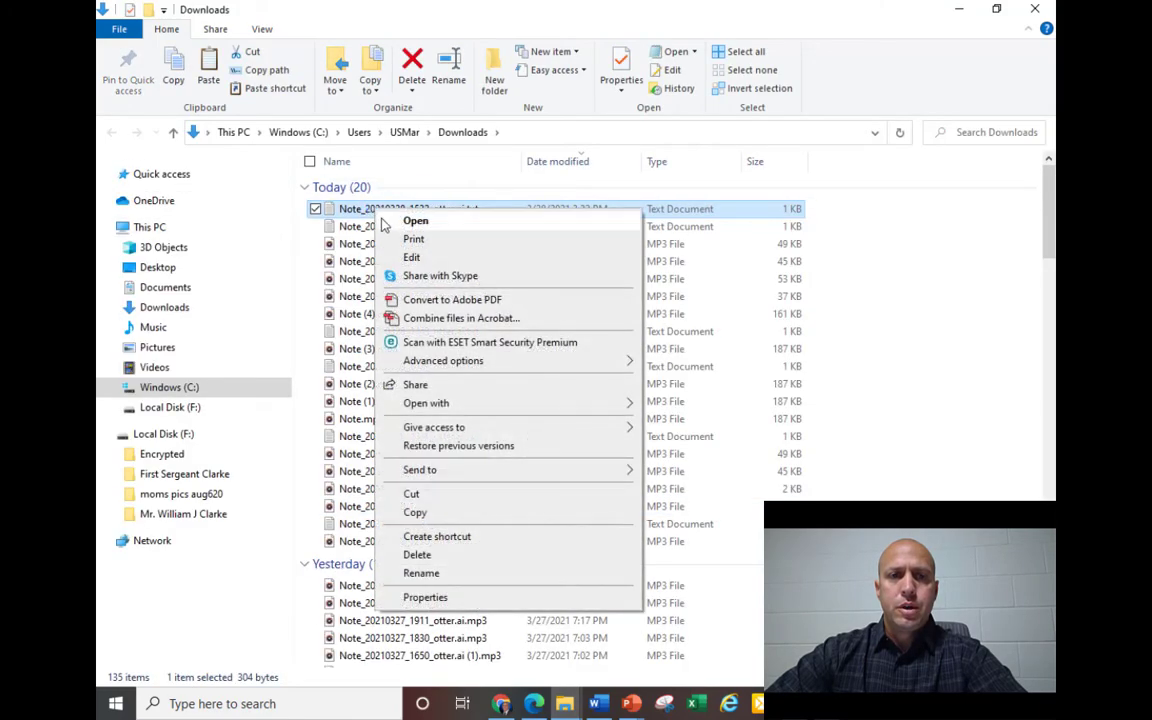
left_click(441, 512)
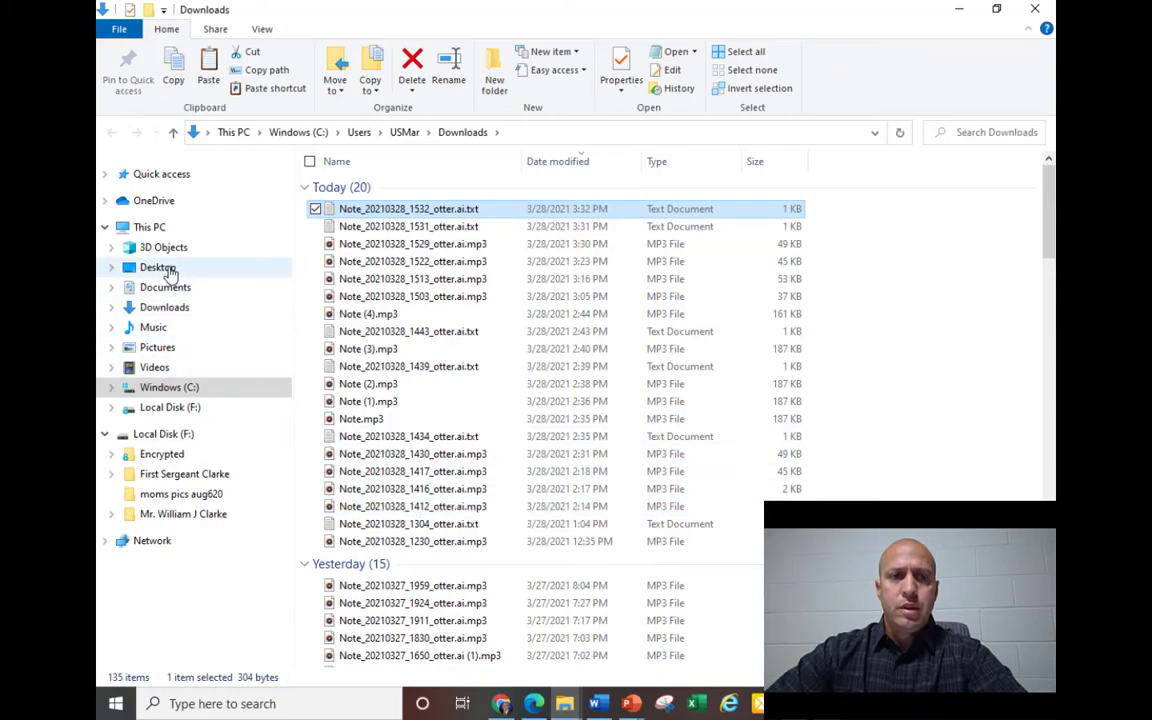
left_click(158, 268)
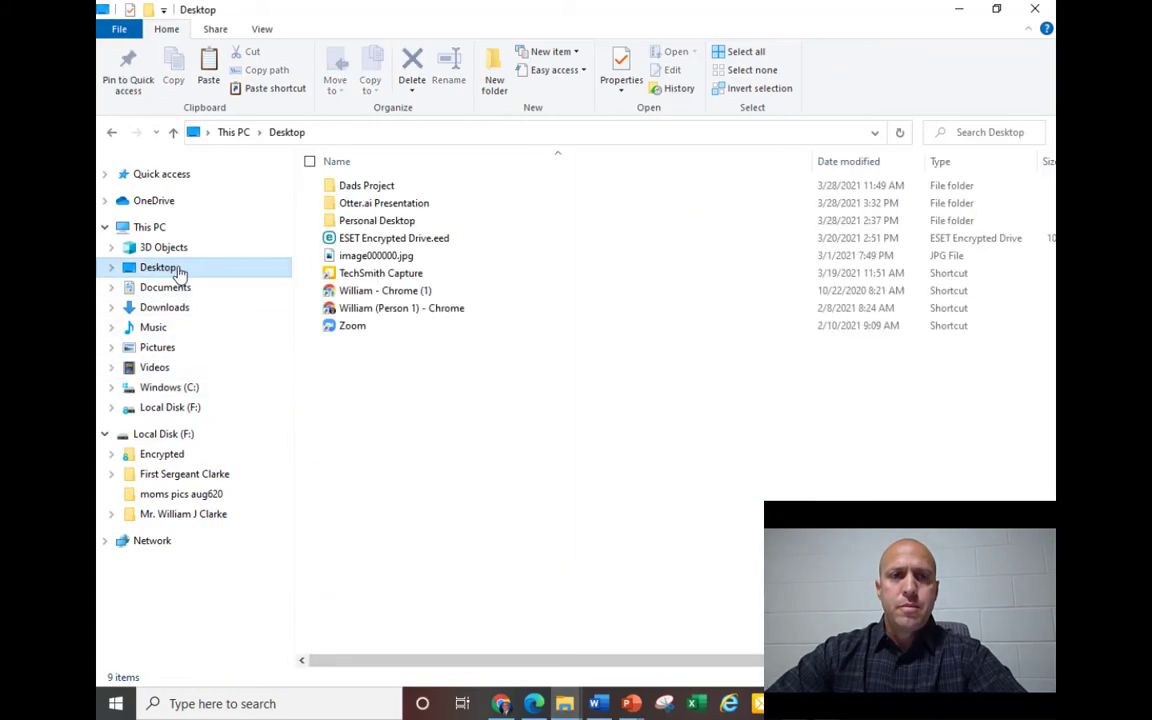
double_click(336, 205)
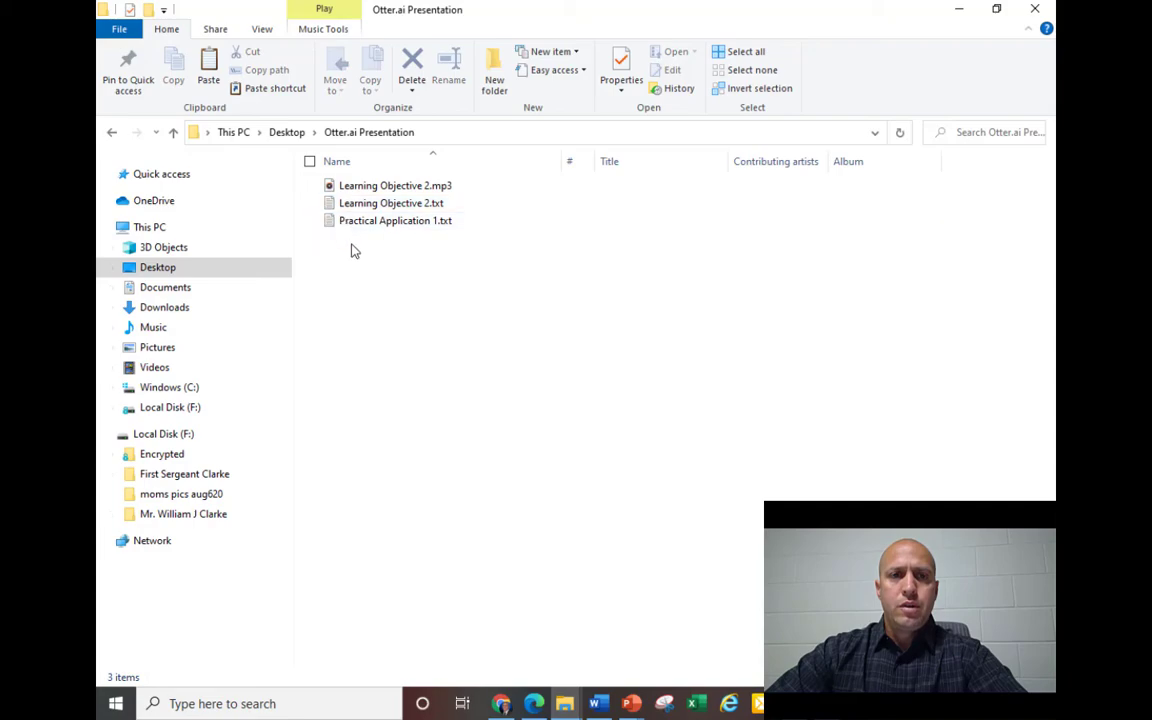
right_click(351, 250)
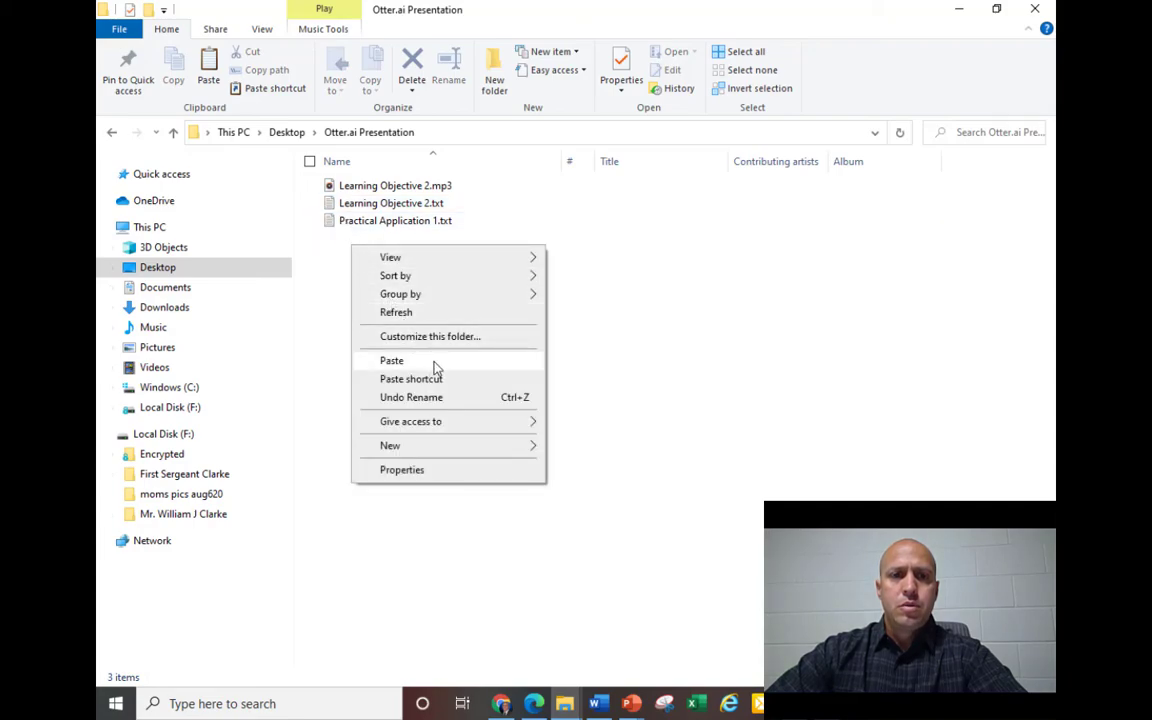
left_click(392, 361)
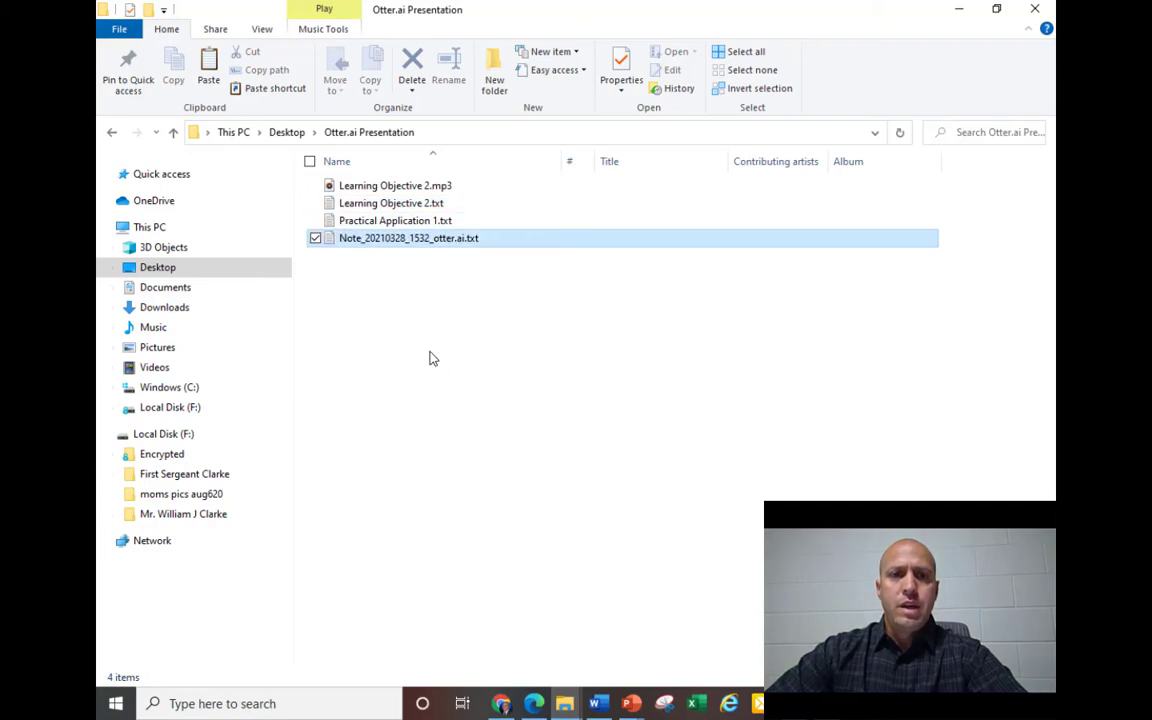
Rename the copied Note_20210328_1532_otter.ai.txt as Practical Application 2.txt
right_click(400, 245)
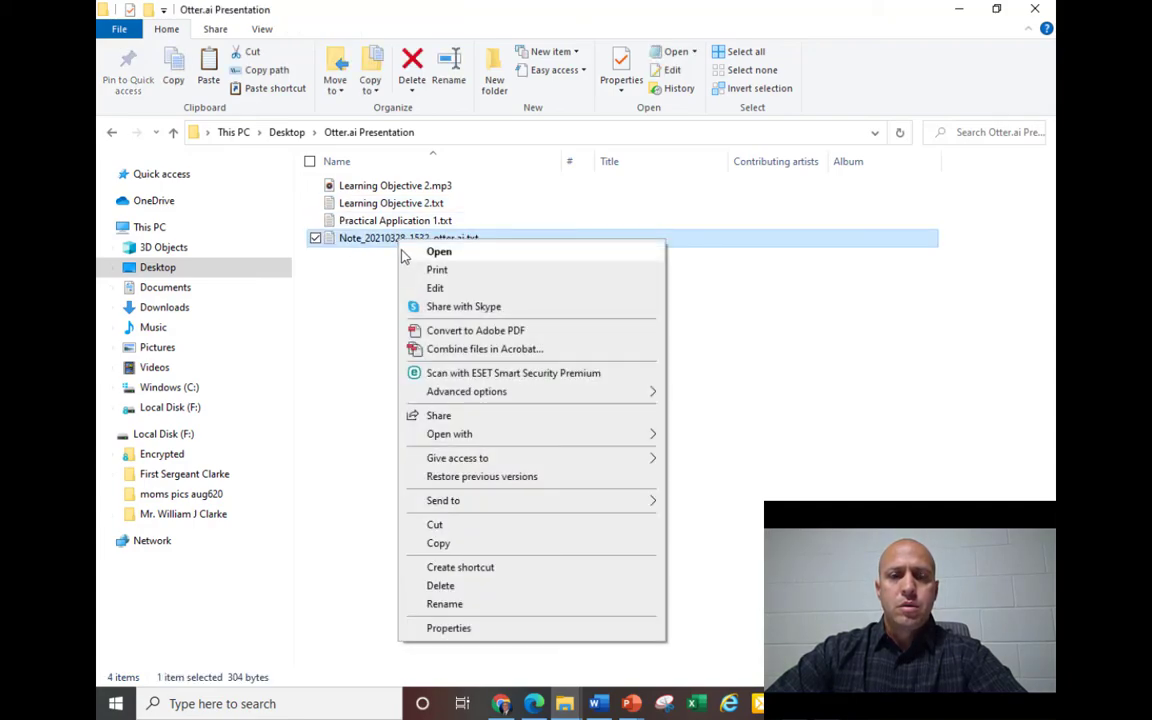
left_click(444, 604)
type("Pra")
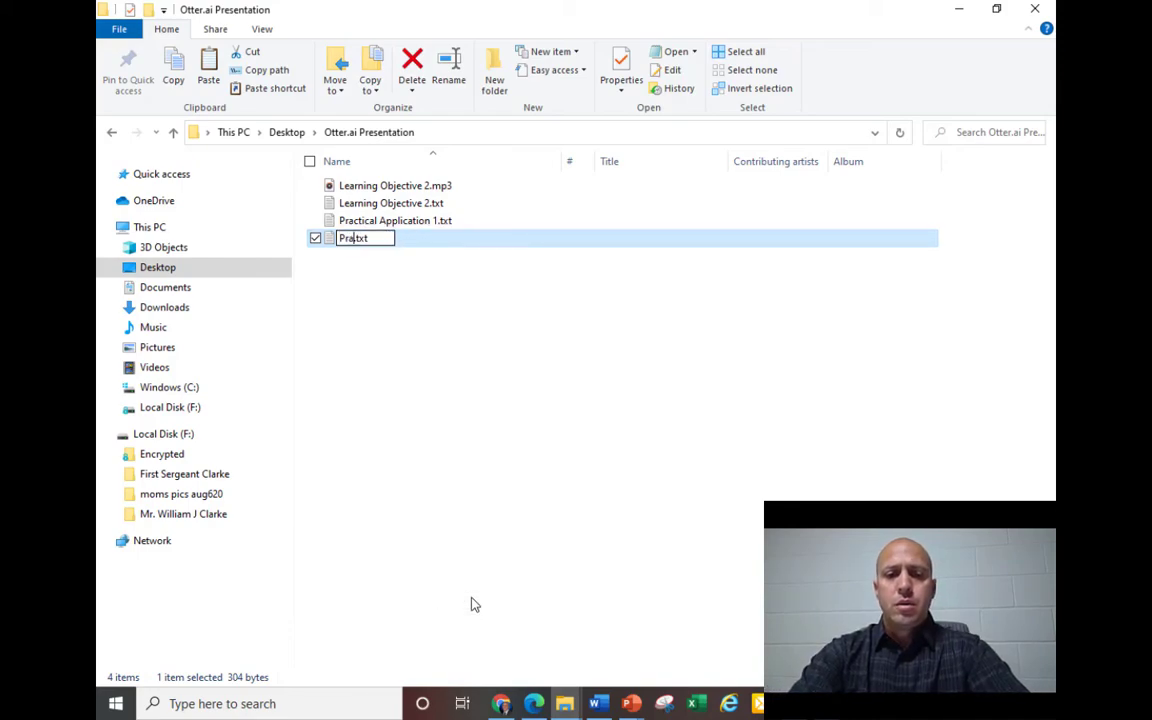
type("ctical Appl")
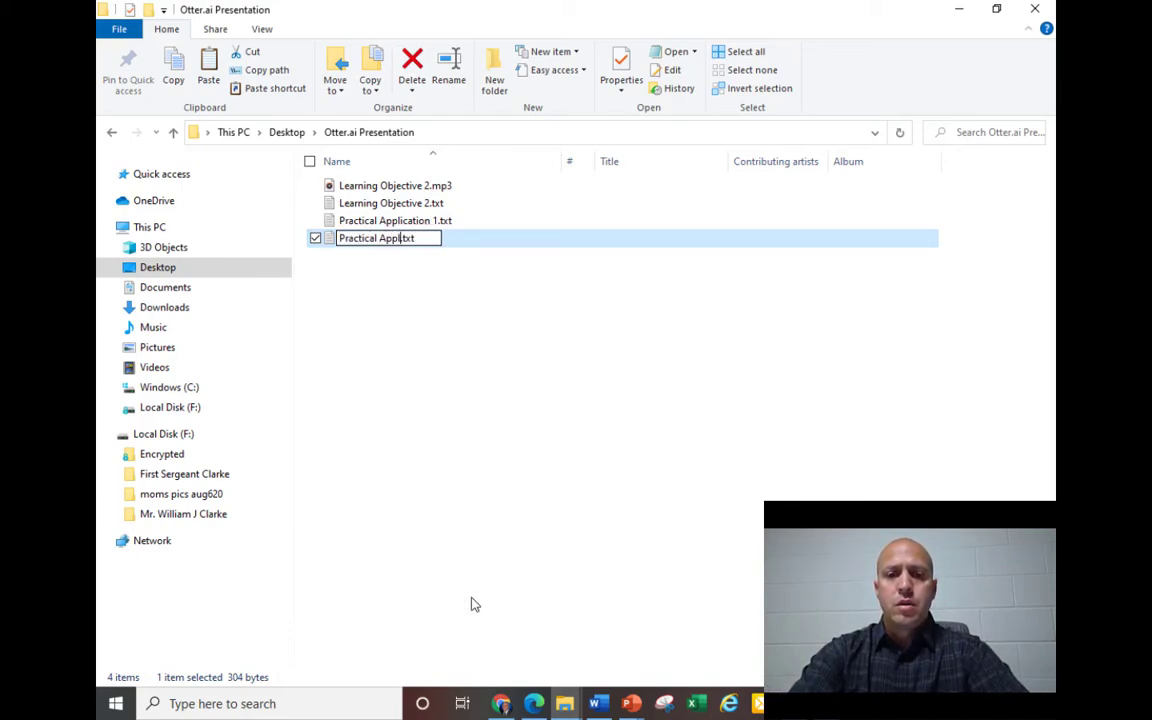
type("ication 2")
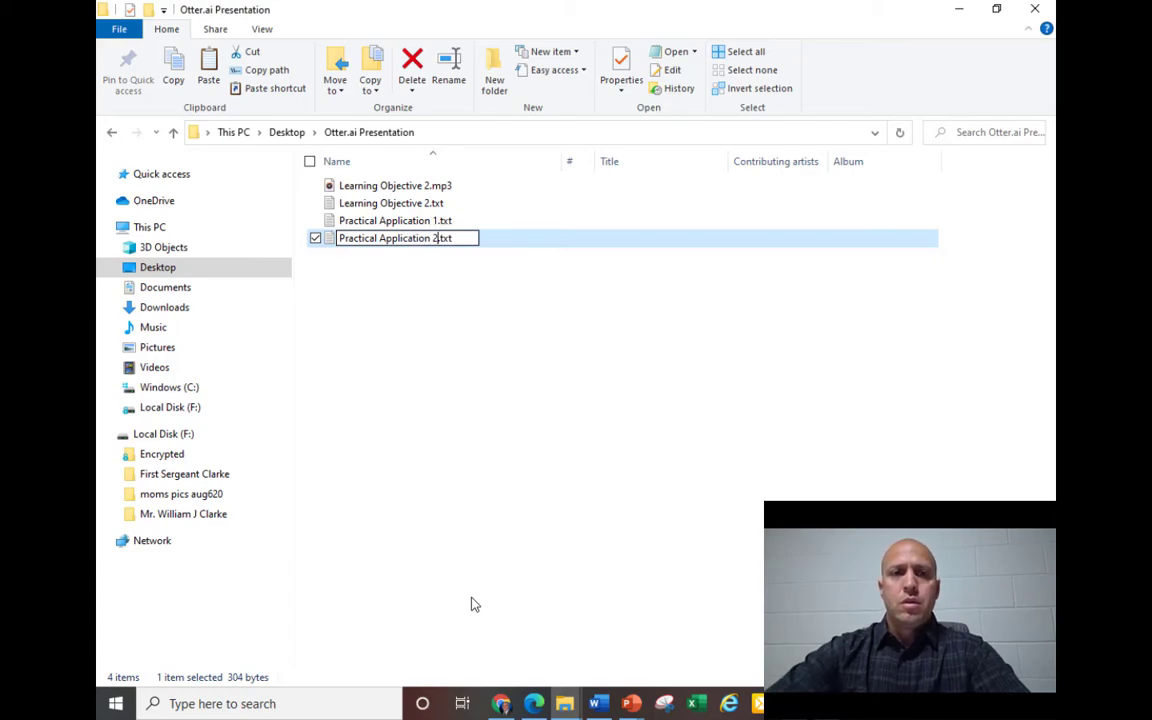
left_click(361, 297)
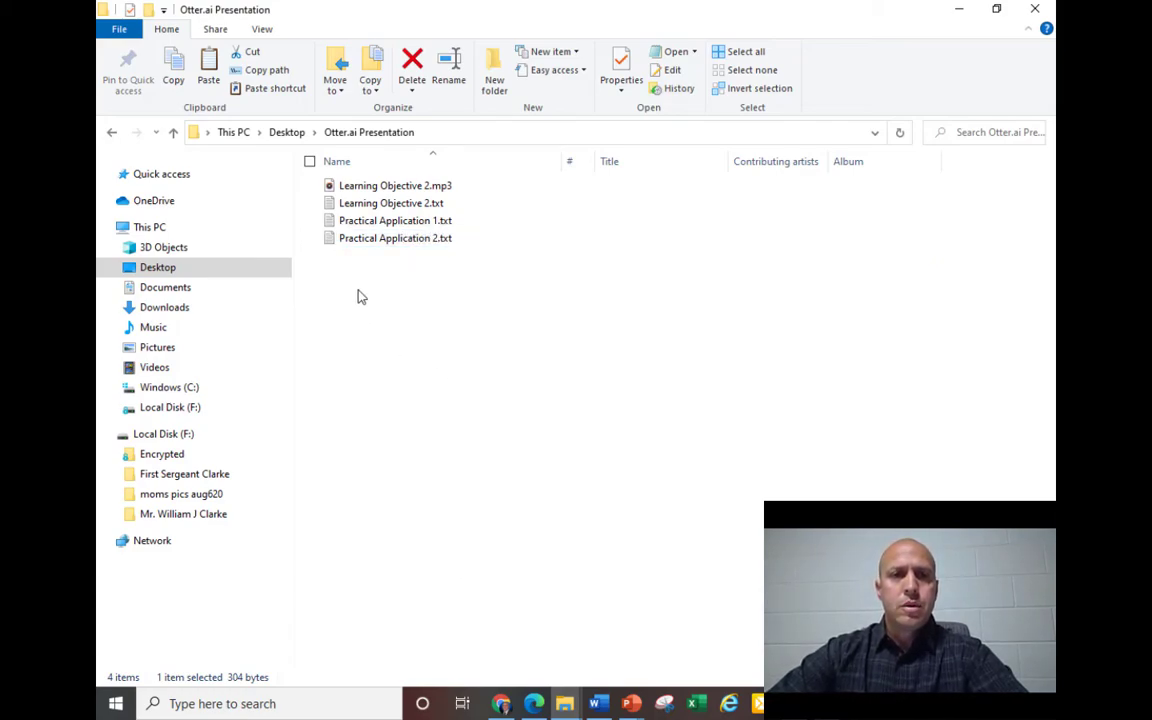
Check the transcripts in Practical Application 1.txt and Practical Application 2.txt, close the folder window, and return to Otter's Home page
double_click(351, 224)
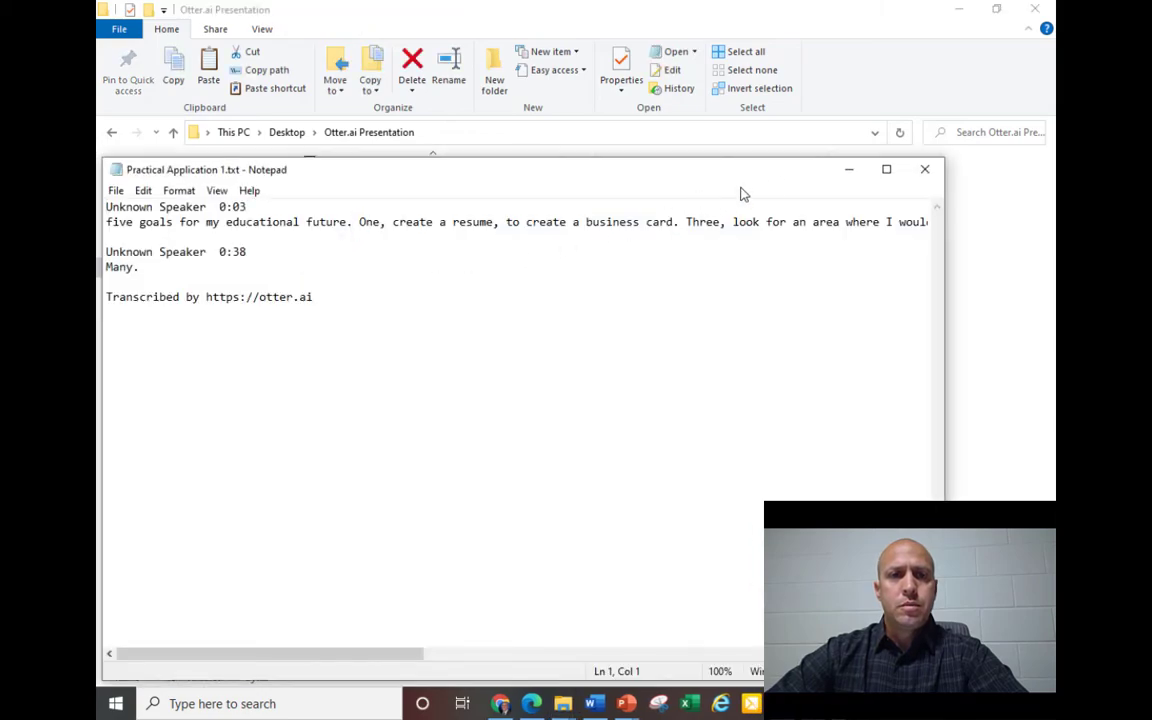
left_click(925, 169)
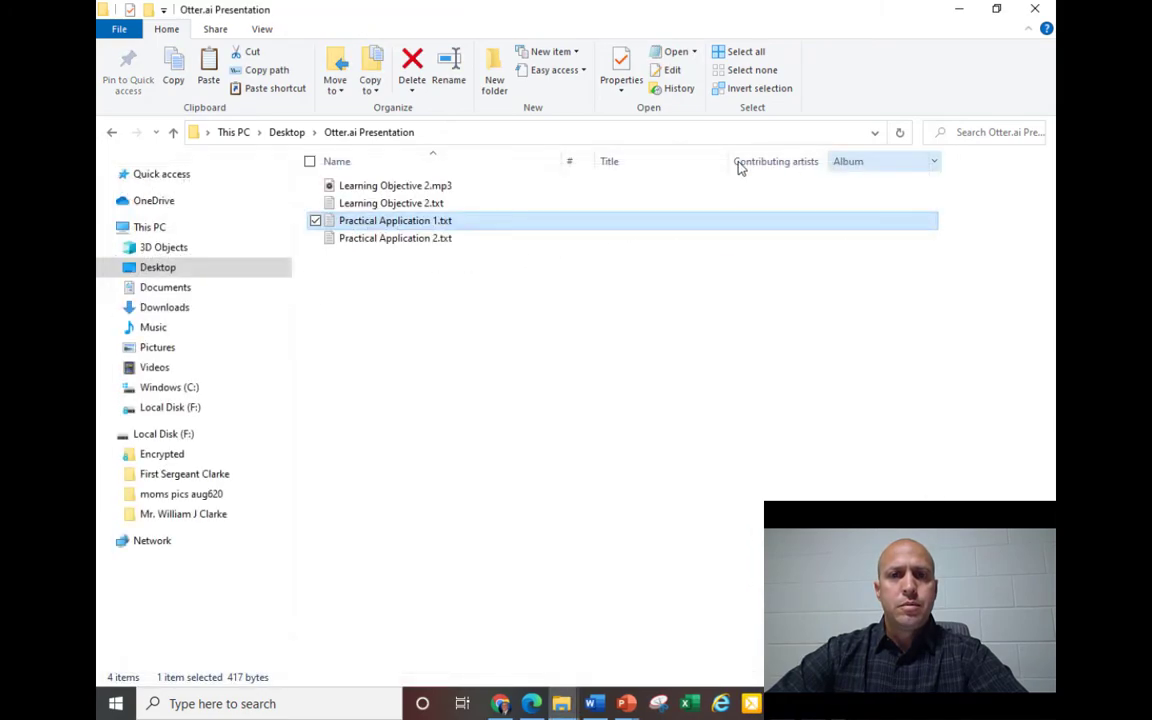
left_click(391, 244)
double_click(391, 247)
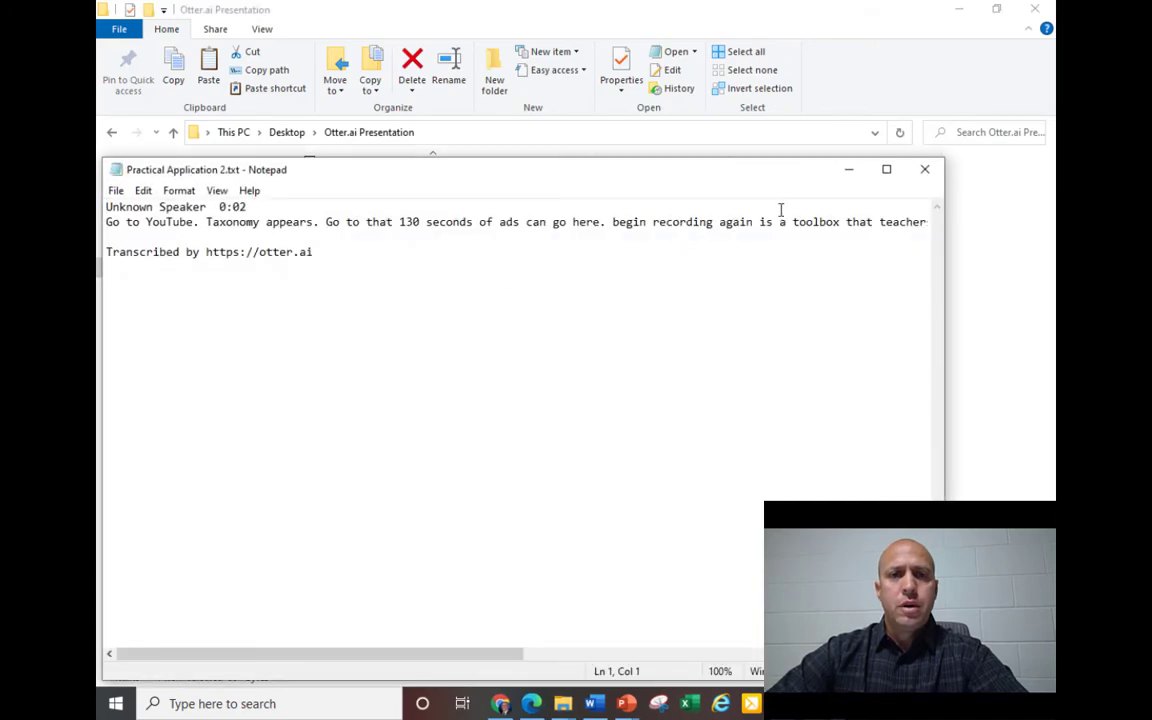
left_click(923, 172)
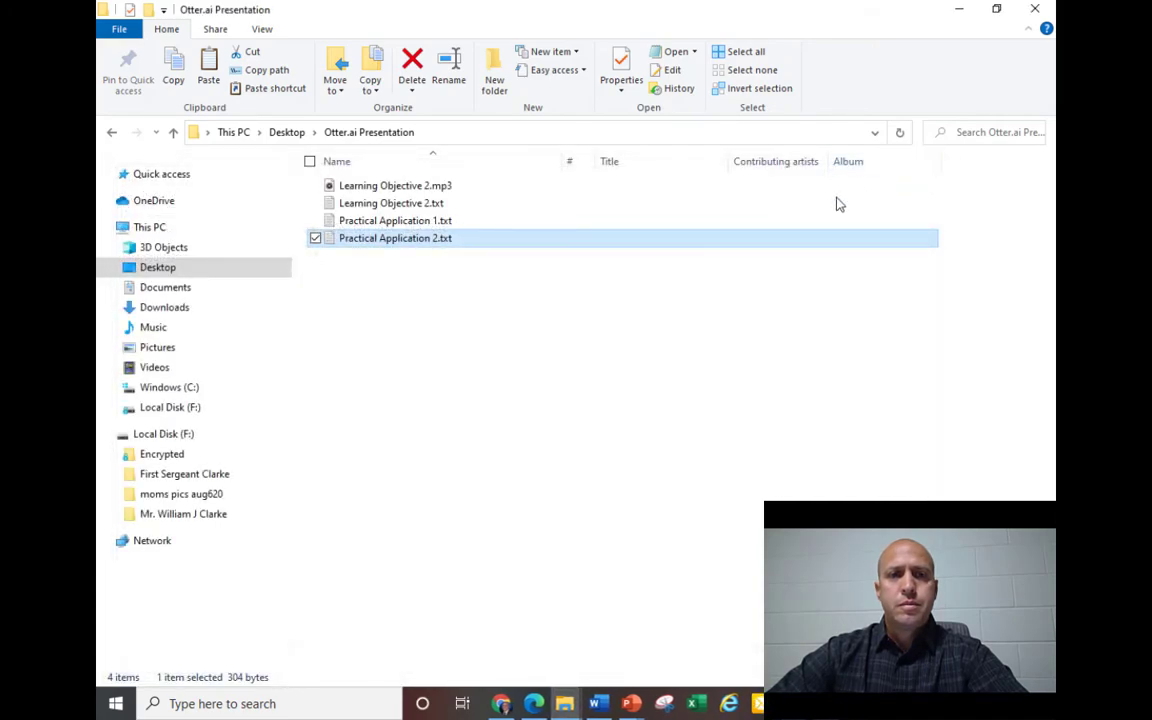
left_click(1034, 9)
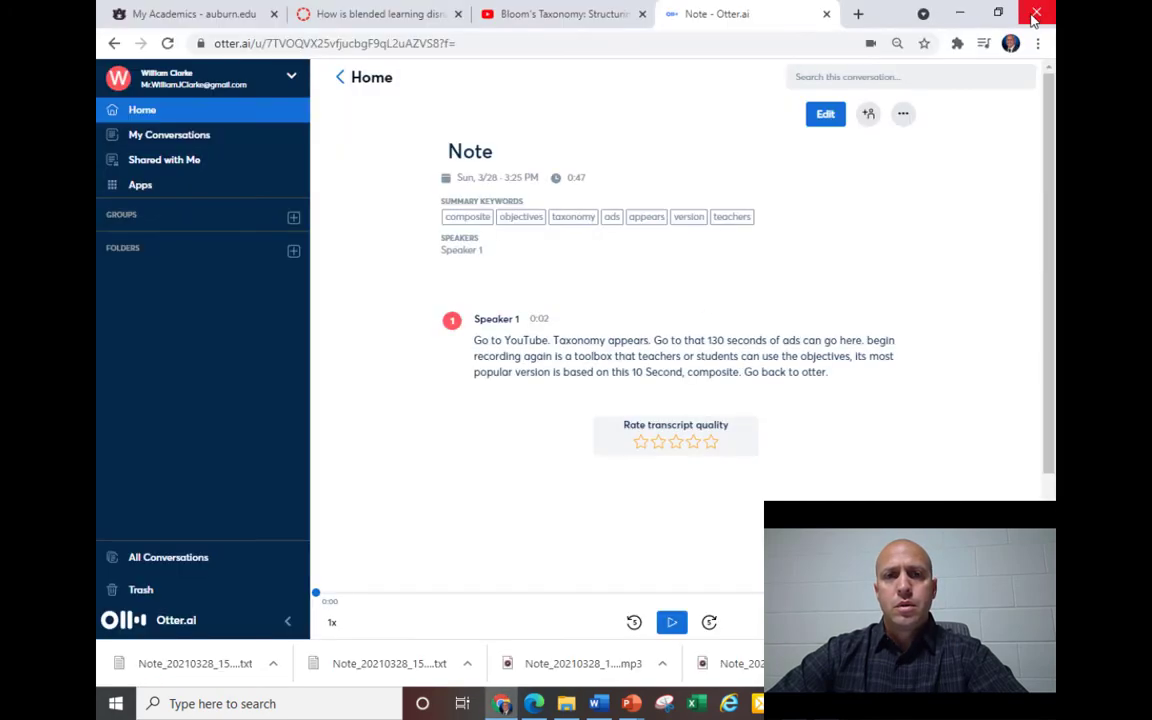
left_click(143, 112)
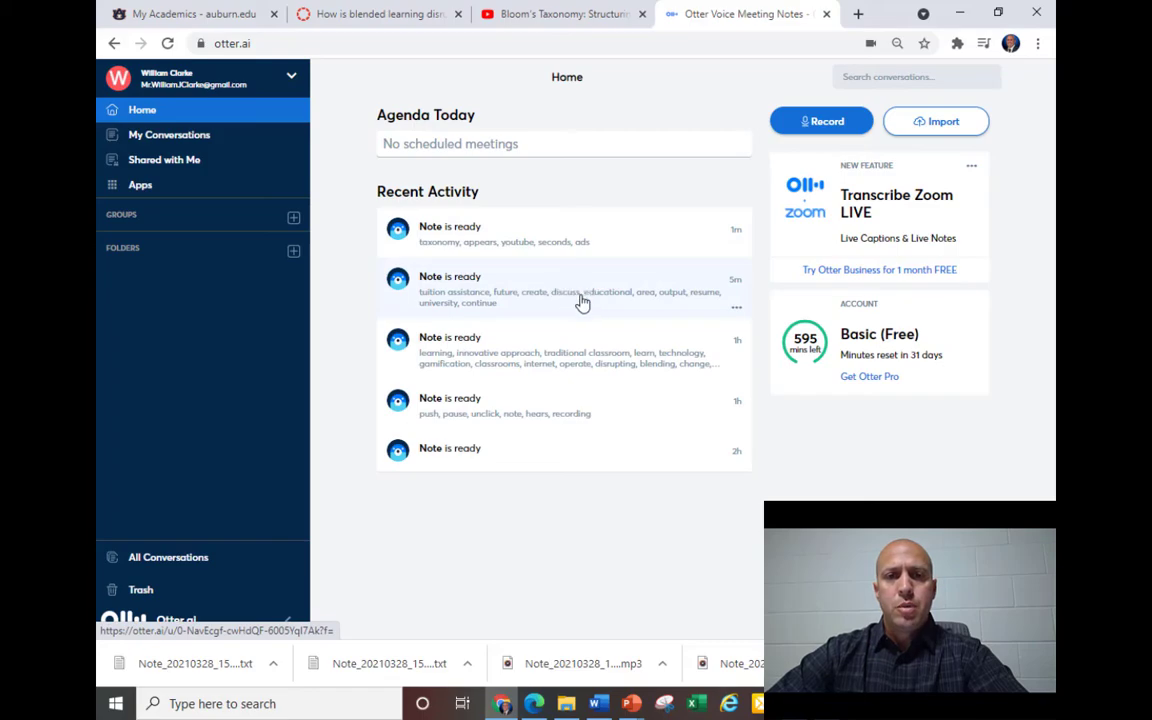